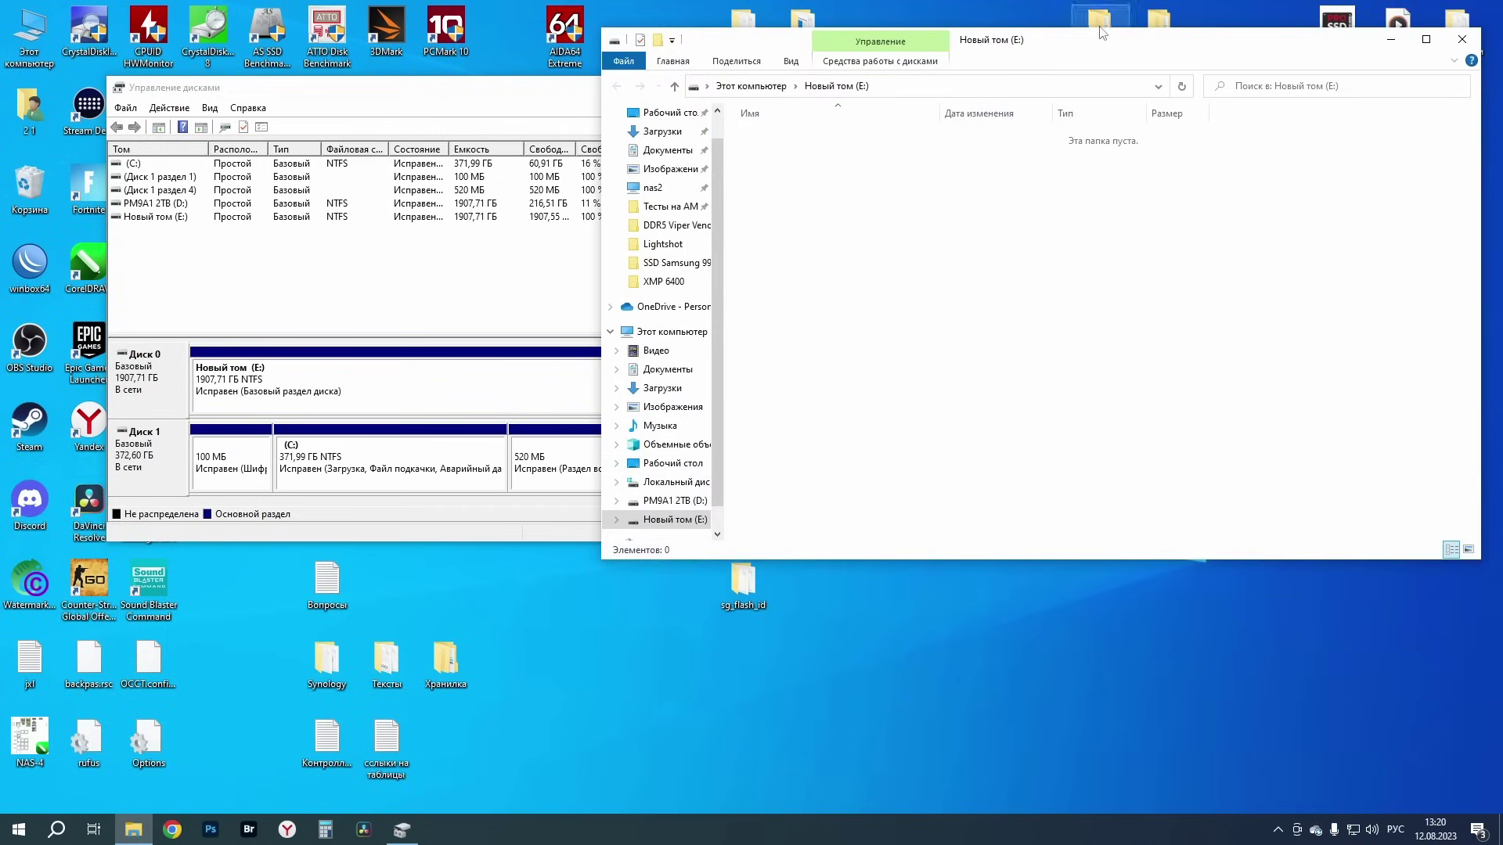
Check the properties of the Новый том (E:) volume, and close its folder window and Disk Management
{"action": "left_click_drag", "start_coordinate": [1119, 47], "coordinate": [1107, 275]}
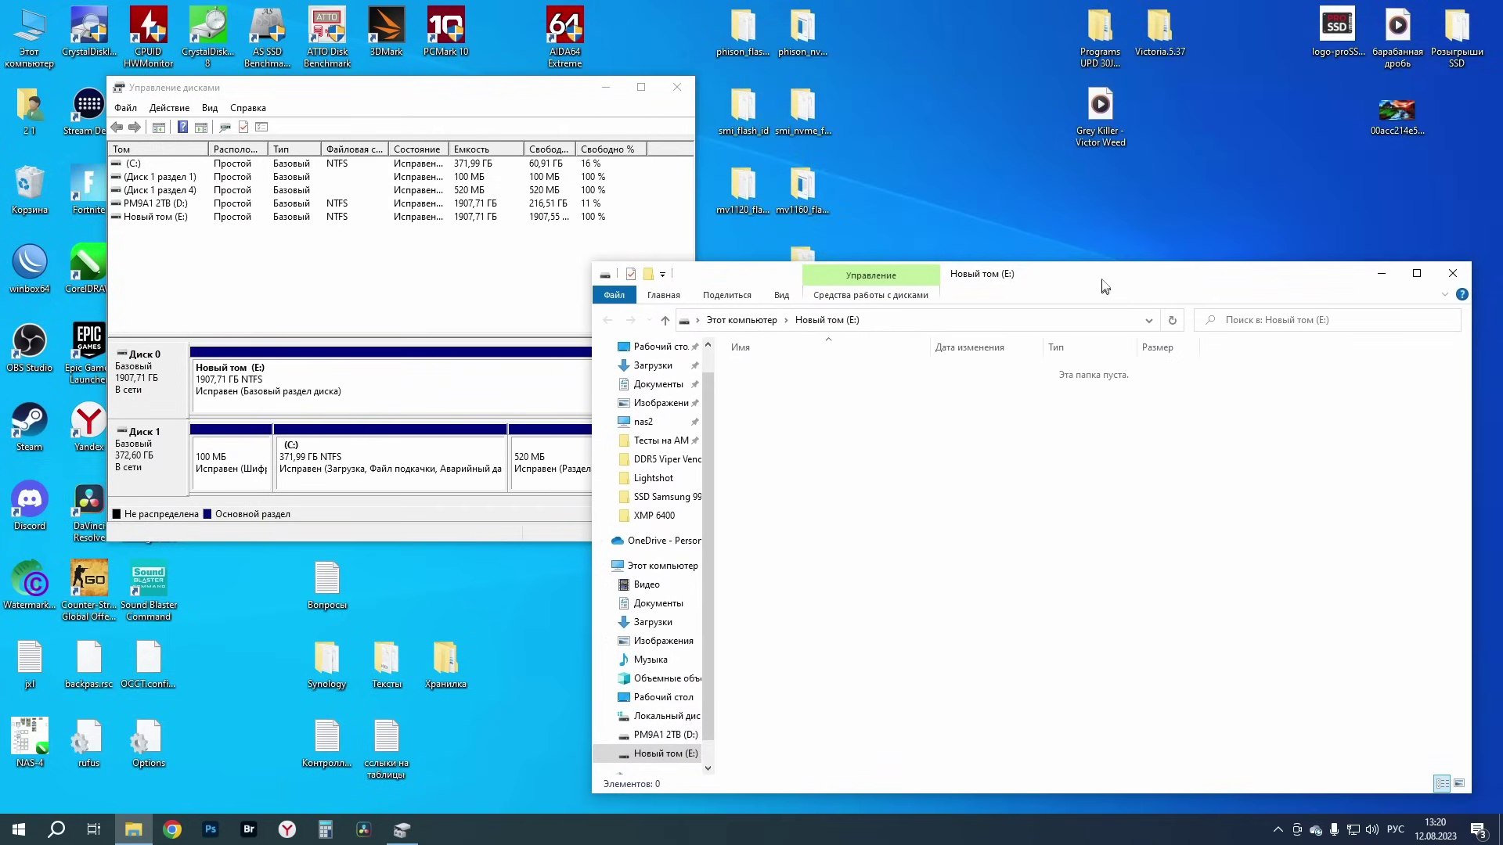
{"action": "left_click", "coordinate": [454, 92]}
{"action": "left_click", "coordinate": [266, 384]}
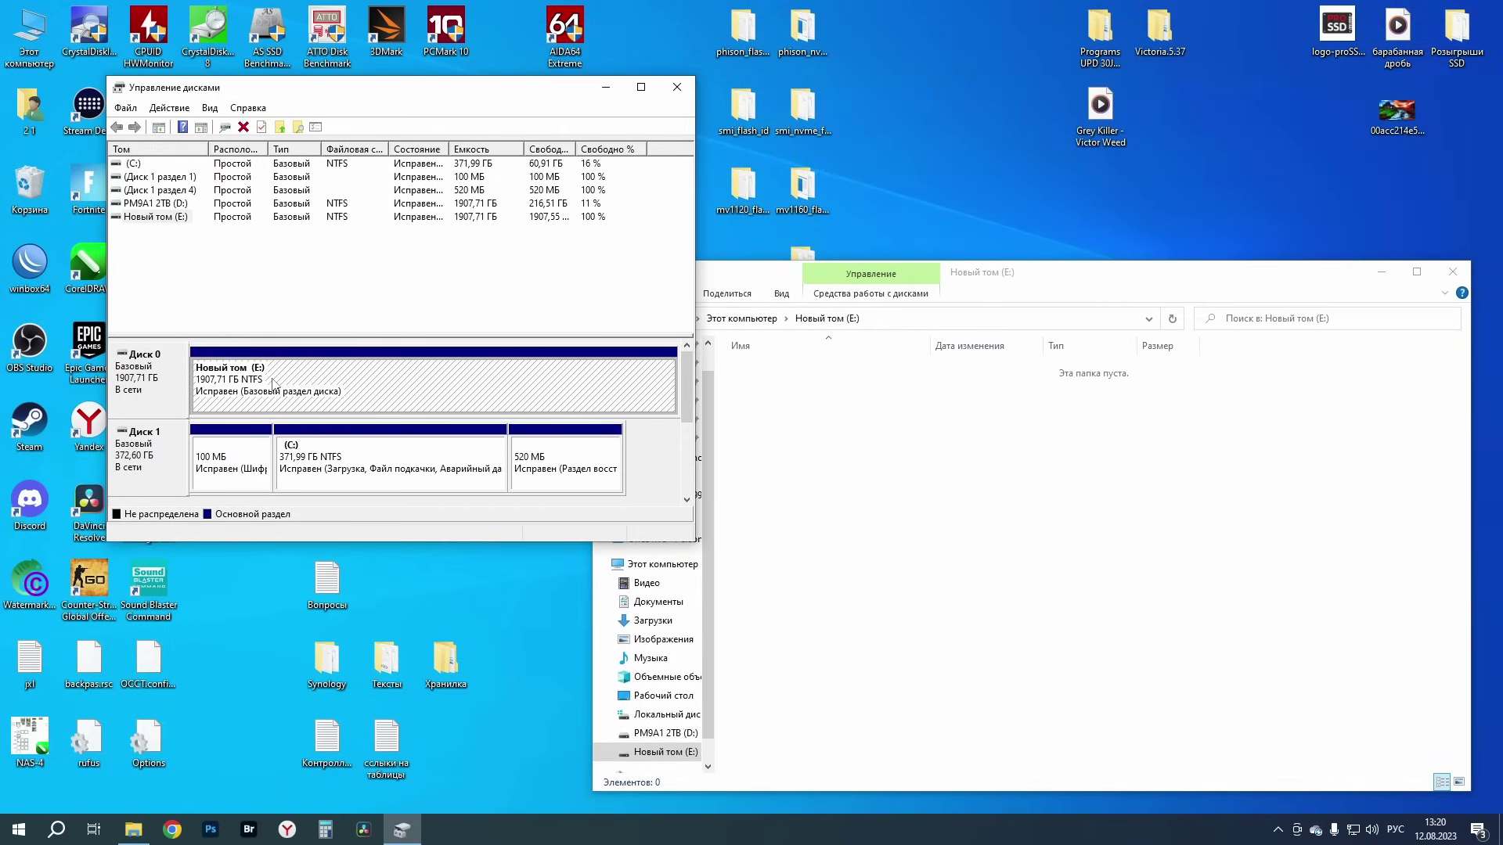
{"action": "right_click", "coordinate": [878, 462]}
{"action": "left_click", "coordinate": [944, 654]}
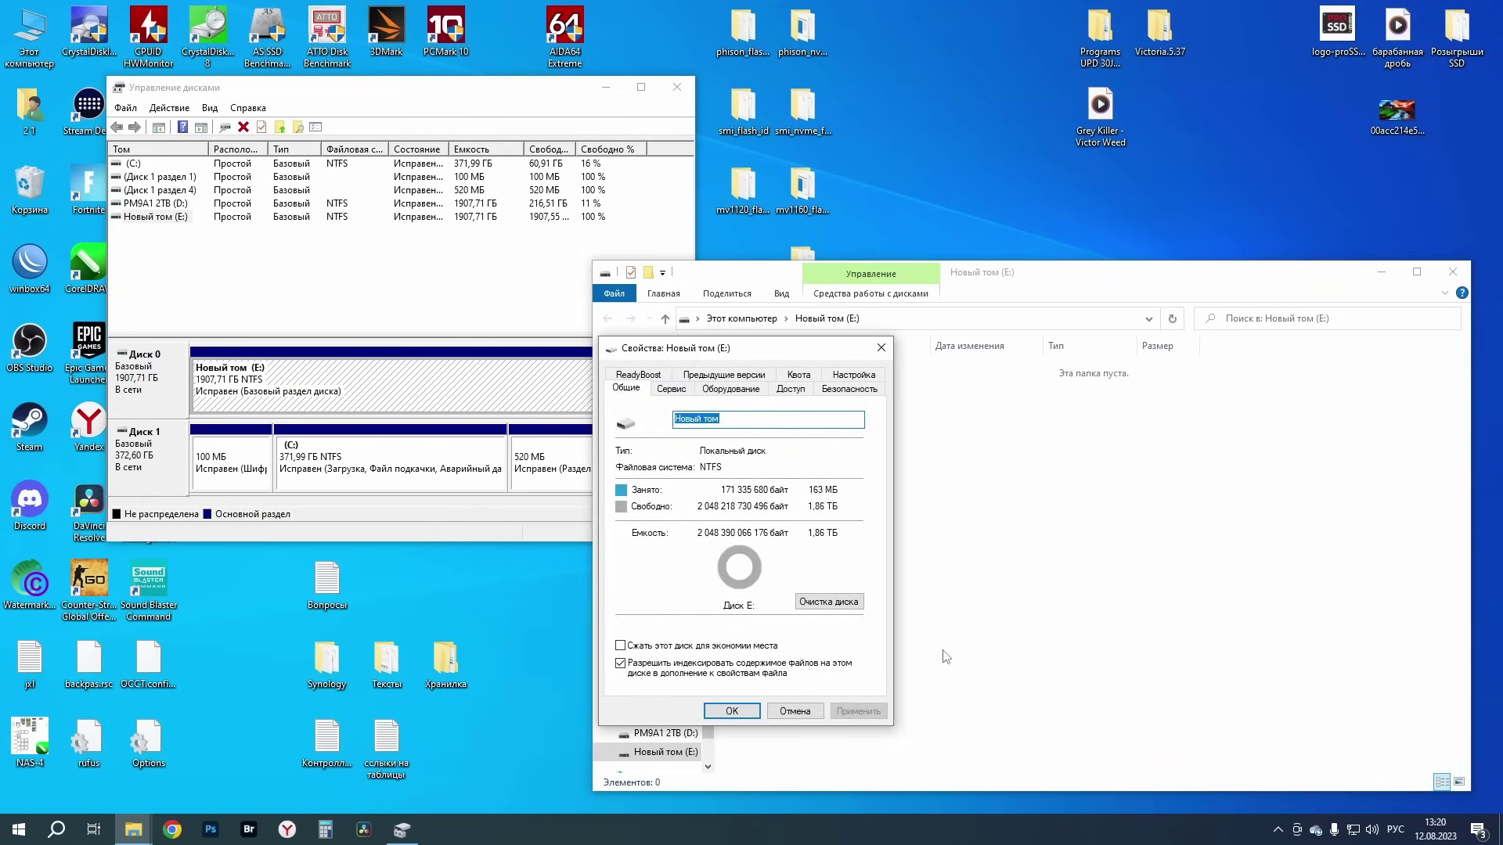
{"action": "left_click", "coordinate": [882, 347]}
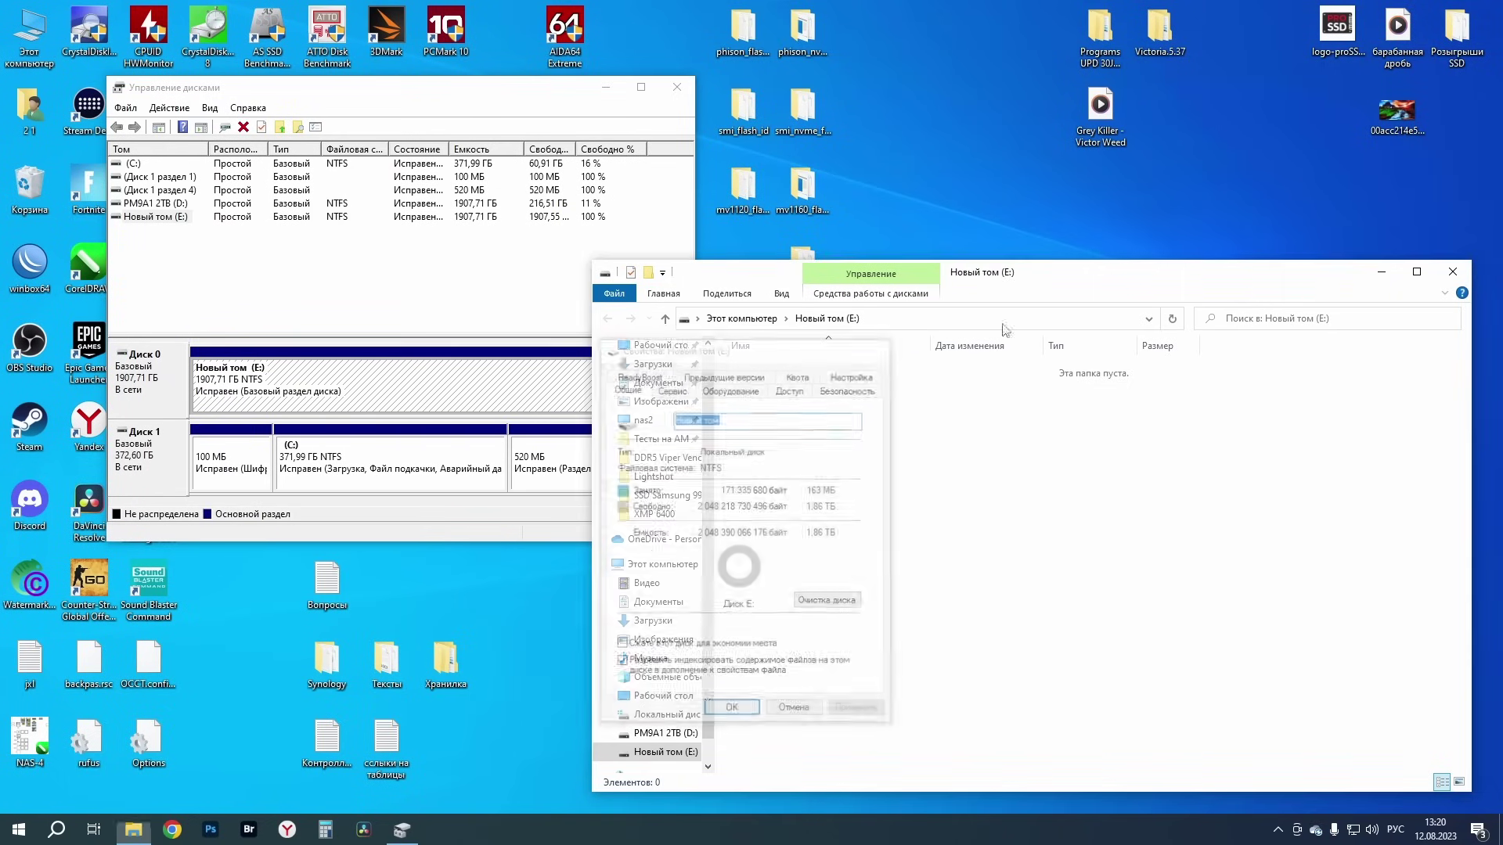
{"action": "left_click", "coordinate": [1453, 272]}
{"action": "left_click", "coordinate": [677, 87]}
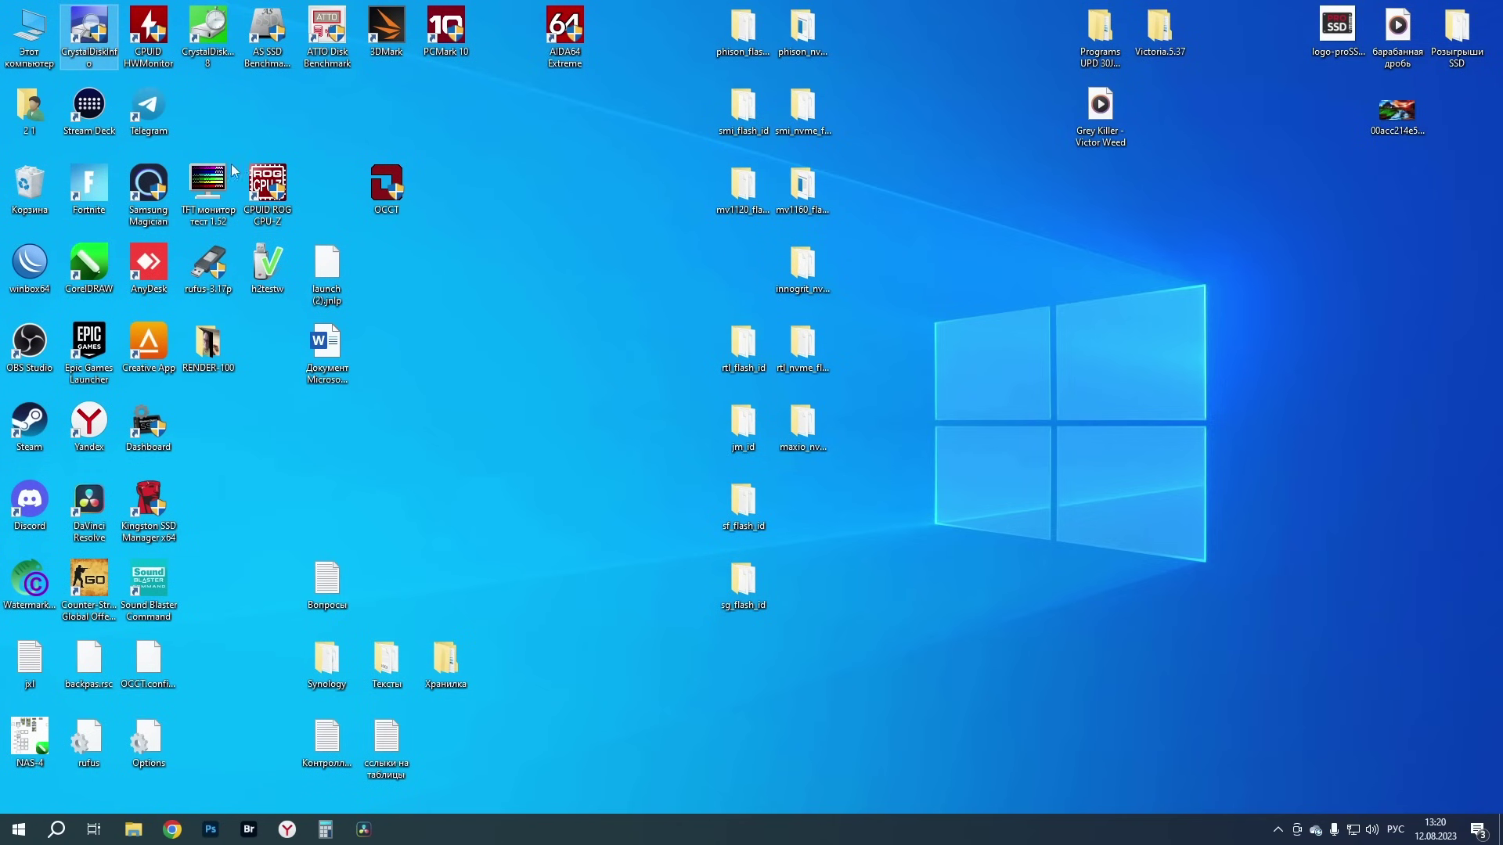
Open CrystalDiskInfo for the HS-SSD-G4000 2048G drive and launch HWMonitor to look through its sensor list
{"action": "key", "text": "Return"}
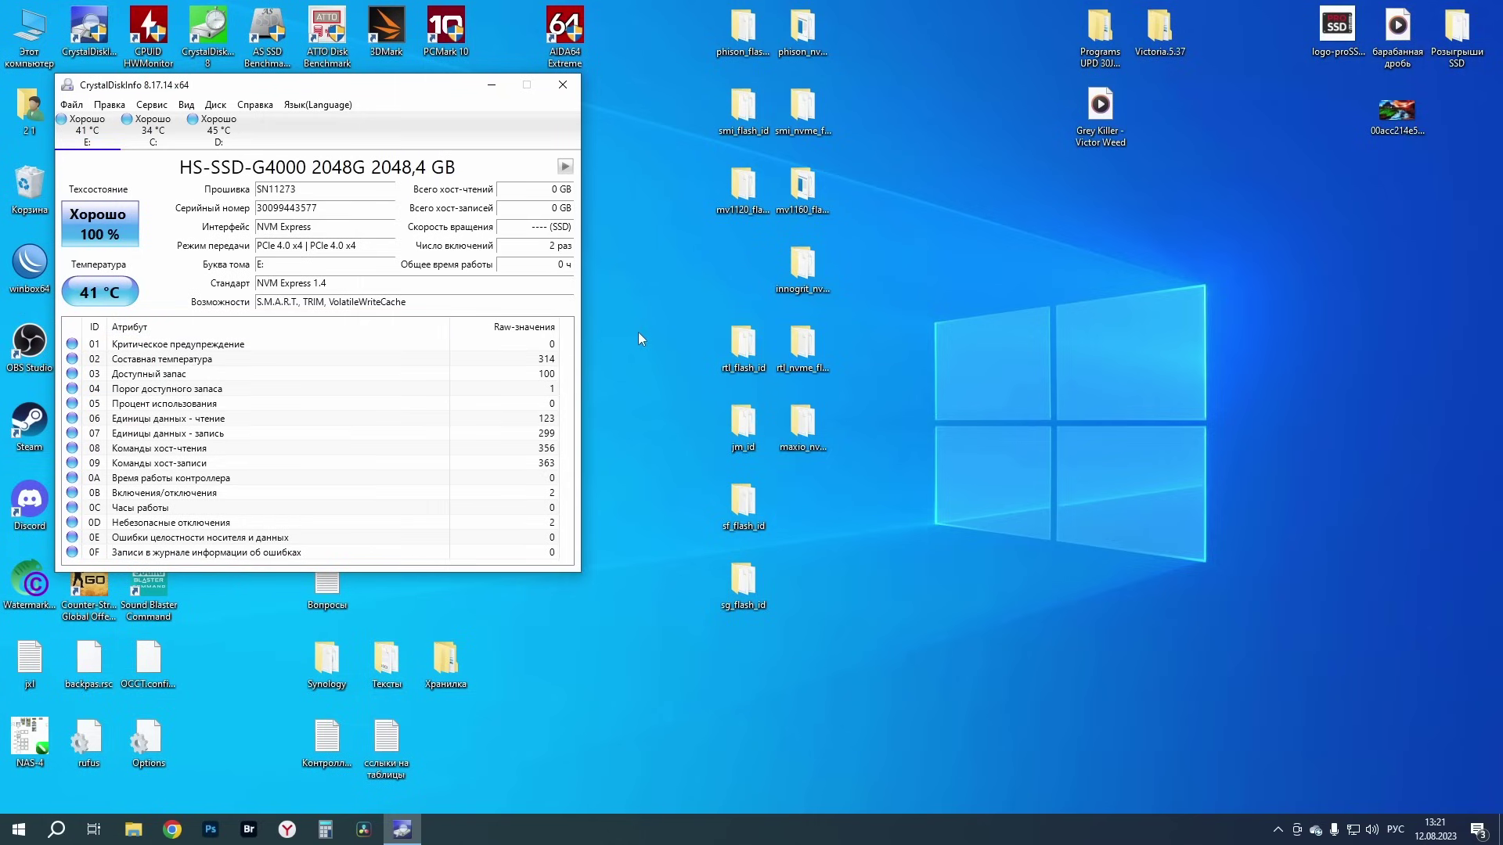
{"action": "double_click", "coordinate": [149, 35]}
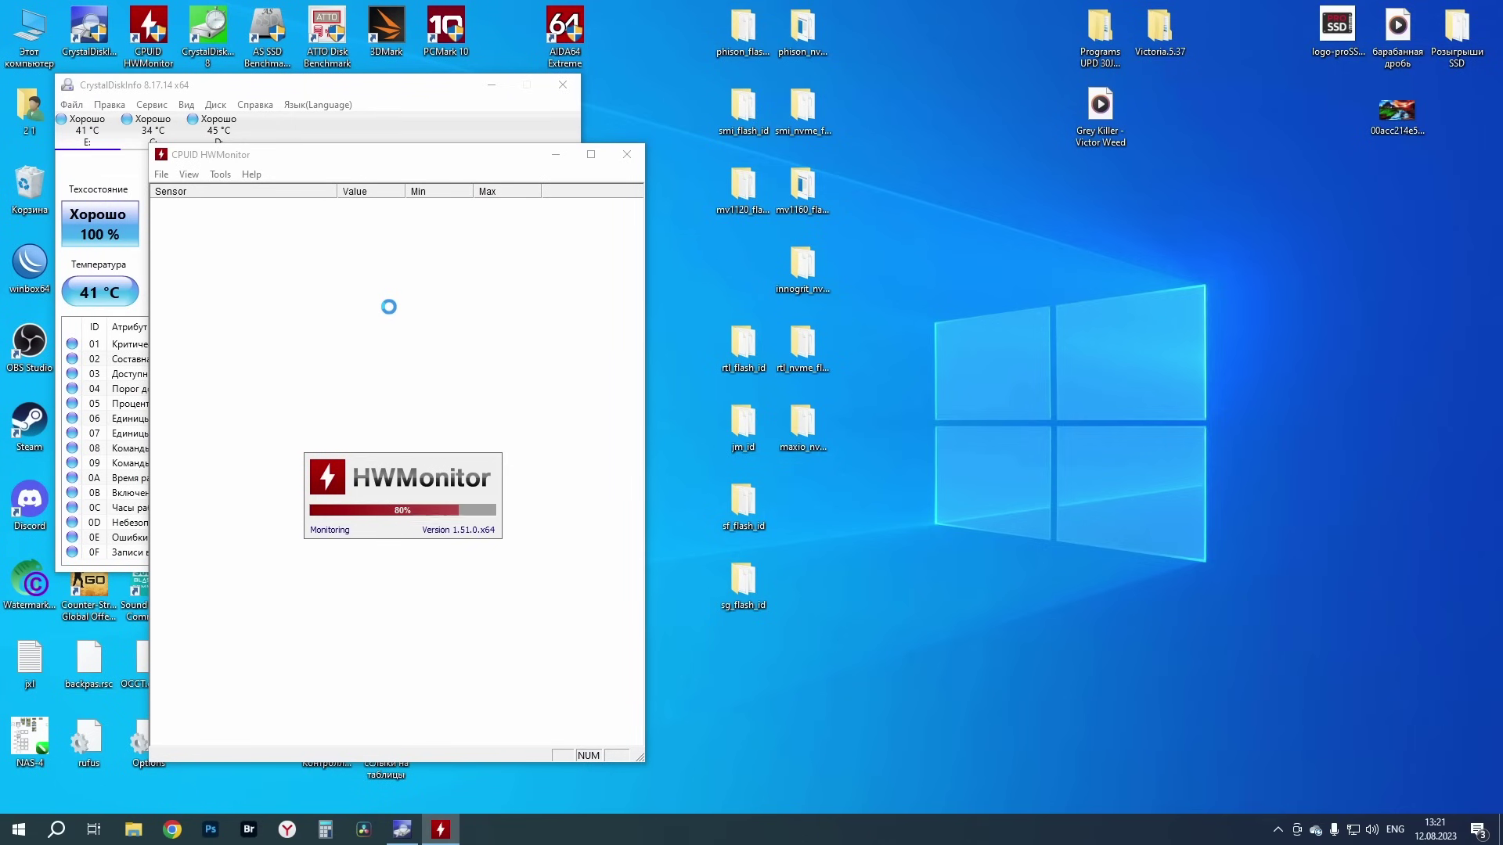
{"action": "scroll", "coordinate": [301, 316], "scroll_direction": "down", "scroll_amount": 12}
{"action": "scroll", "coordinate": [301, 316], "scroll_direction": "up", "scroll_amount": 10}
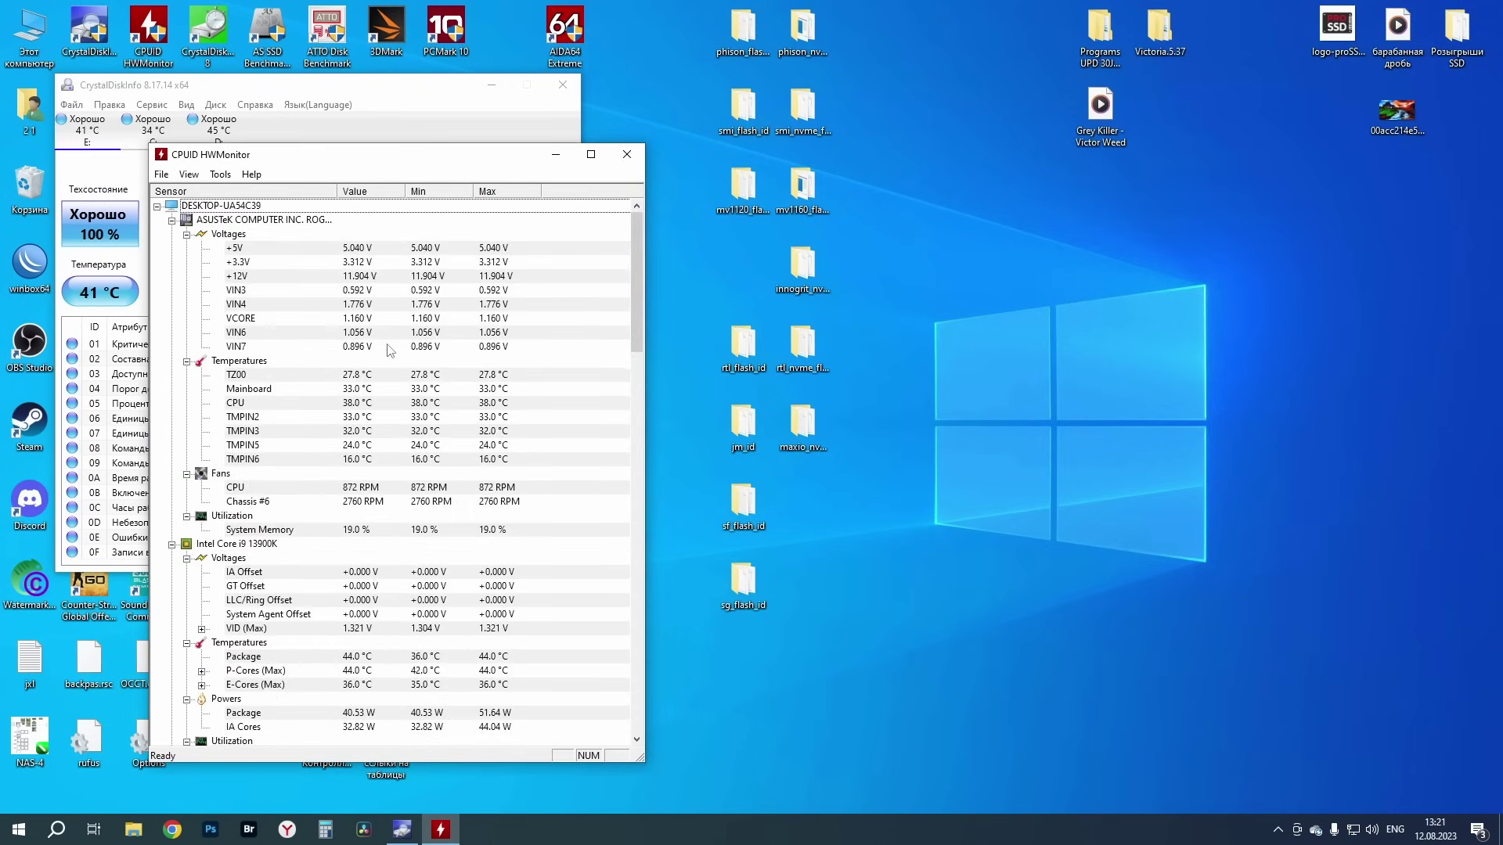
Collapse every HWMonitor device group except HS-SSD-G4000 2048G and move HWMonitor lower so the CrystalDiskInfo details stay readable
{"action": "left_click", "coordinate": [171, 220]}
{"action": "left_click", "coordinate": [171, 234]}
{"action": "left_click", "coordinate": [172, 248]}
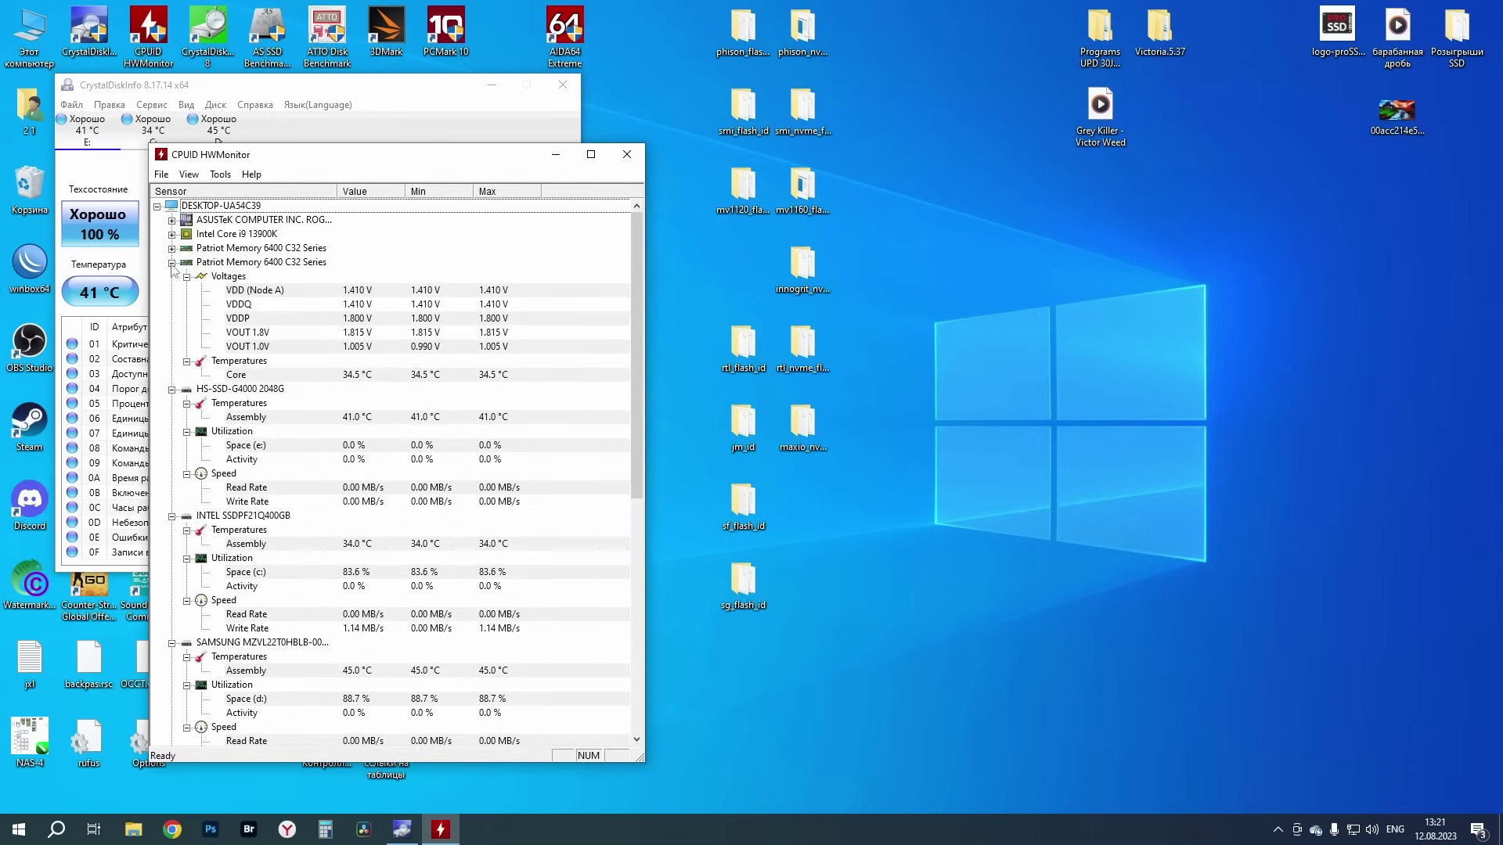
{"action": "left_click", "coordinate": [172, 262]}
{"action": "left_click", "coordinate": [172, 276]}
{"action": "left_click", "coordinate": [171, 278]}
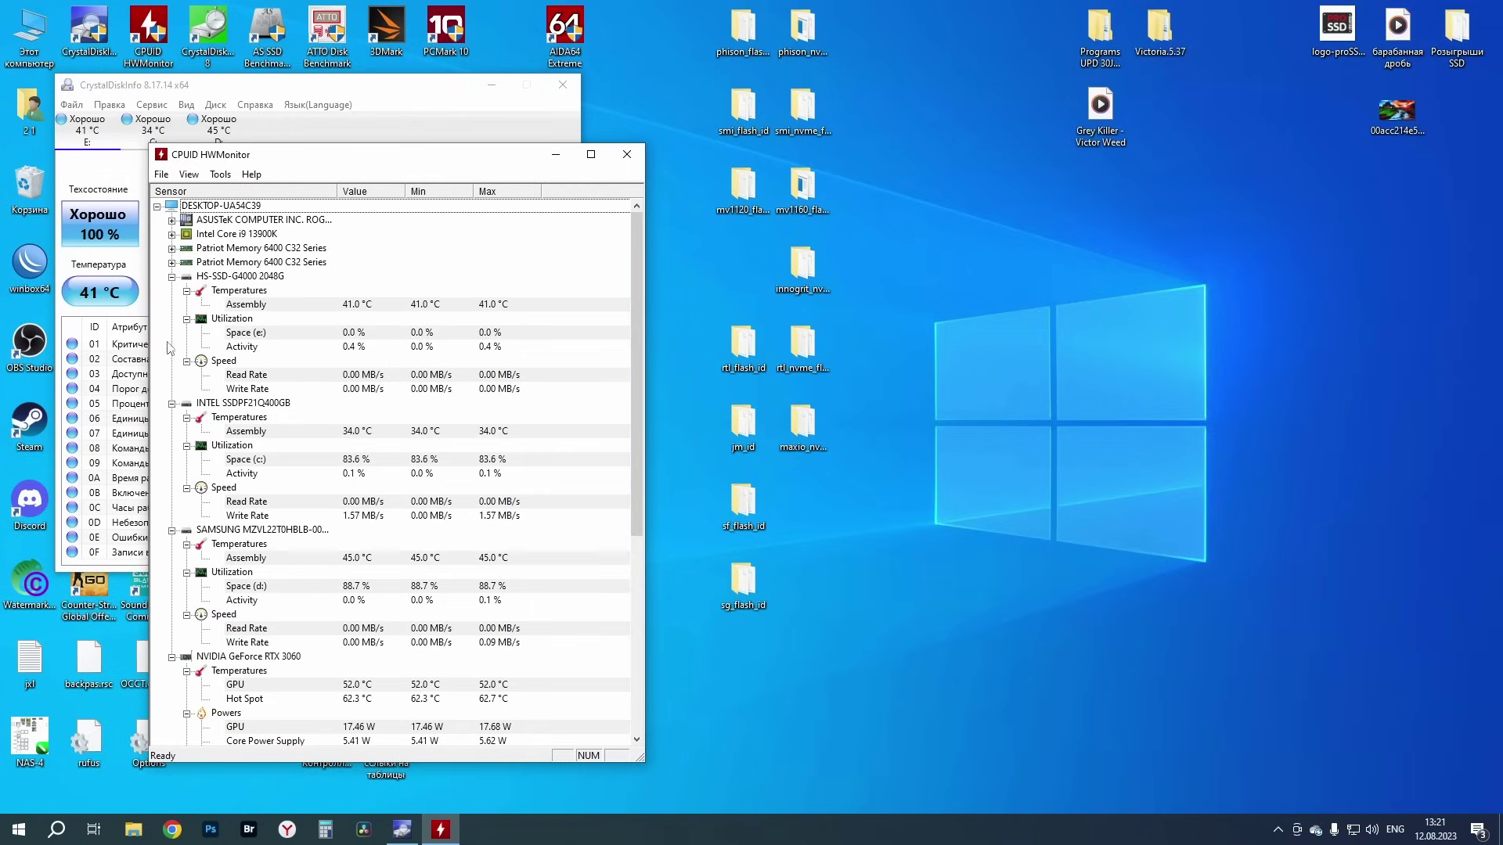
{"action": "left_click", "coordinate": [171, 403]}
{"action": "left_click", "coordinate": [172, 417]}
{"action": "left_click", "coordinate": [171, 431]}
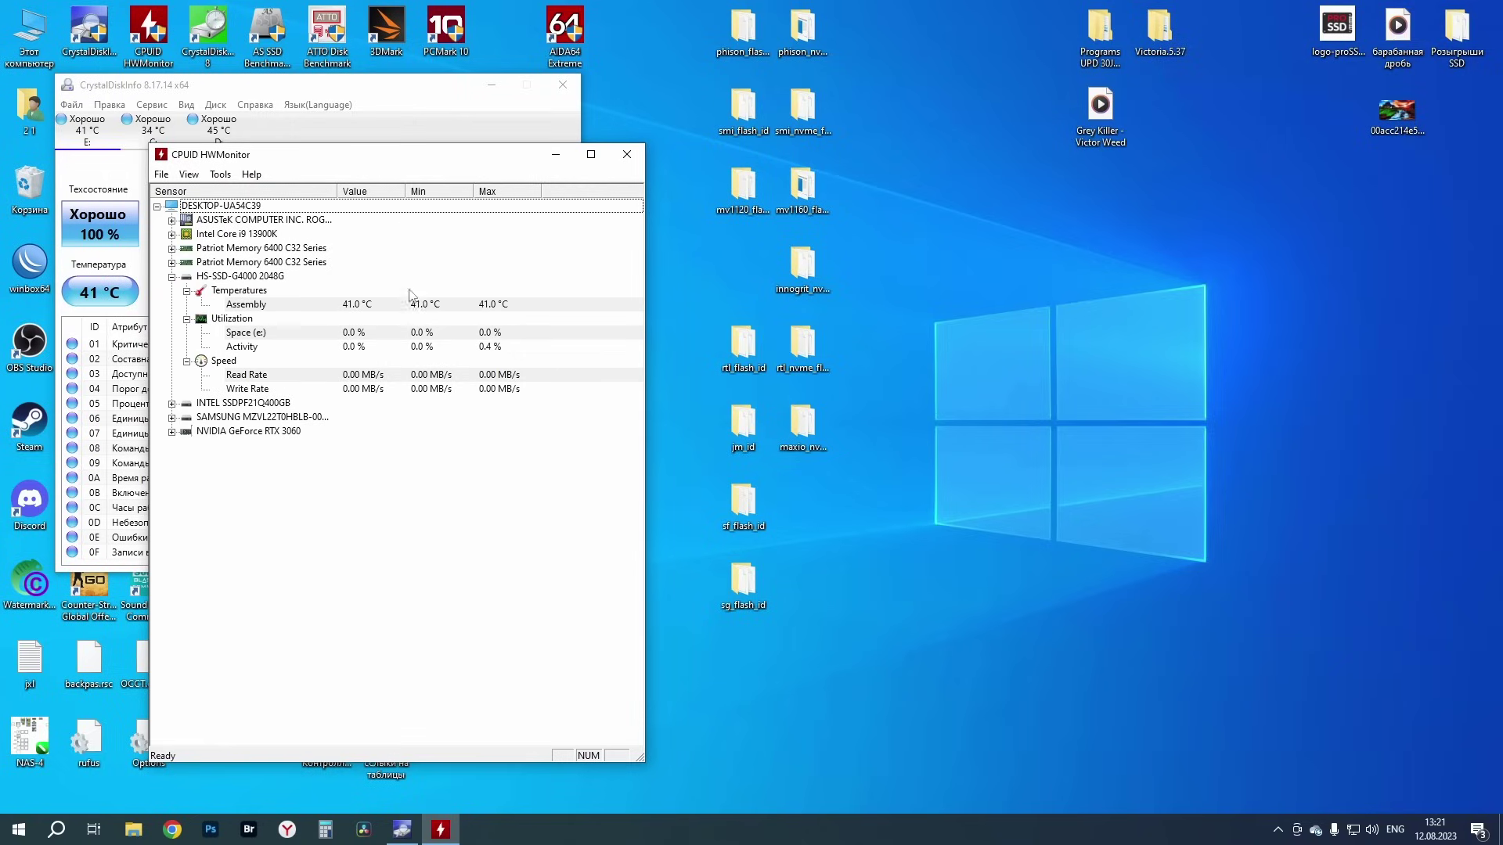
{"action": "left_click_drag", "start_coordinate": [420, 154], "coordinate": [349, 530]}
{"action": "left_click", "coordinate": [941, 286]}
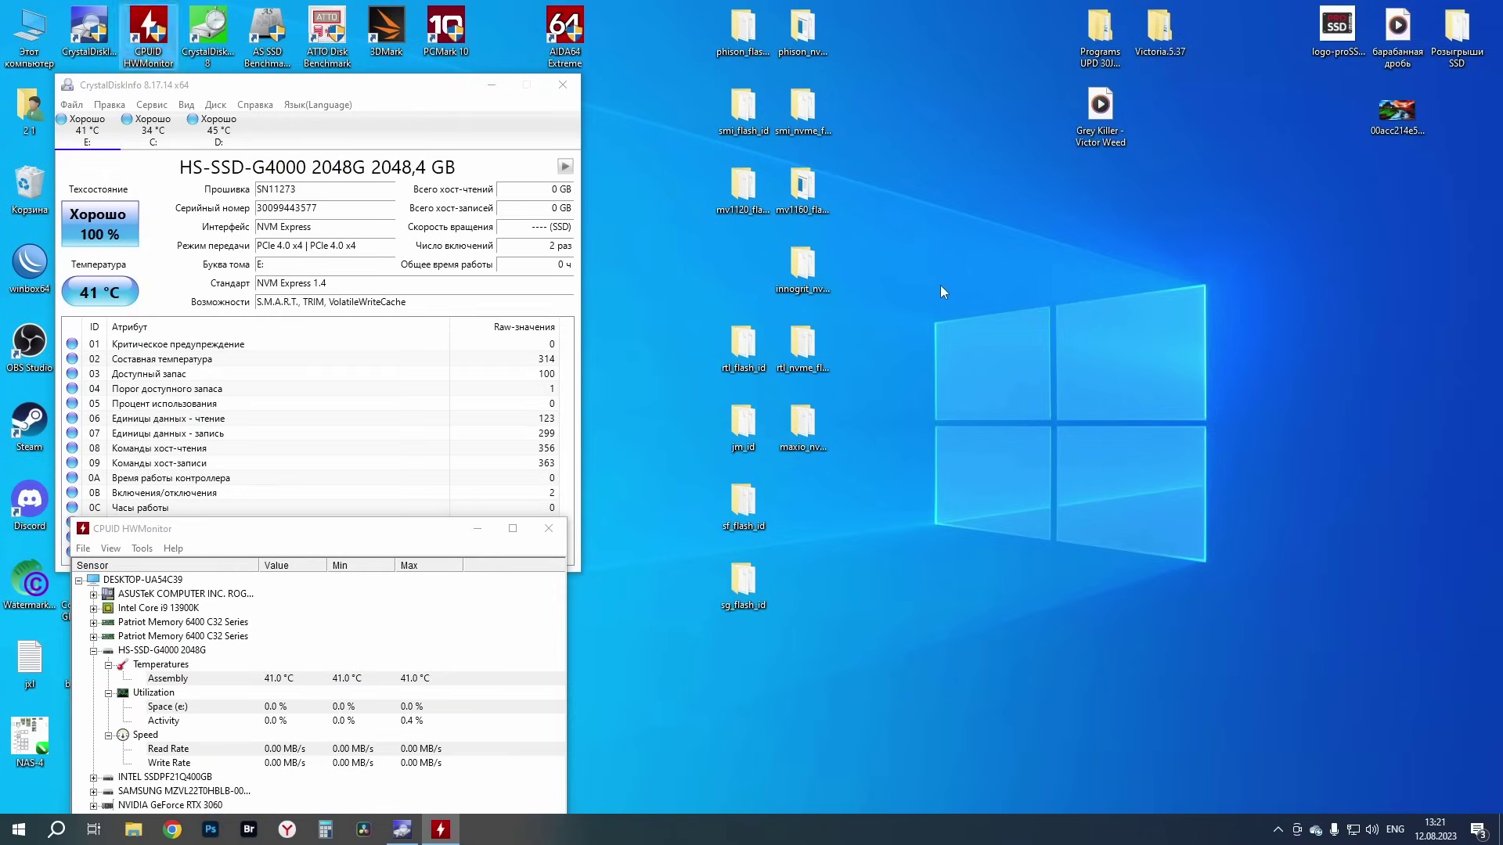
Run maxio_nvme_fid.exe from the maxio_nvme_fid folder on drive number 0, and close the tool and its folder
{"action": "double_click", "coordinate": [802, 425]}
{"action": "double_click", "coordinate": [806, 385]}
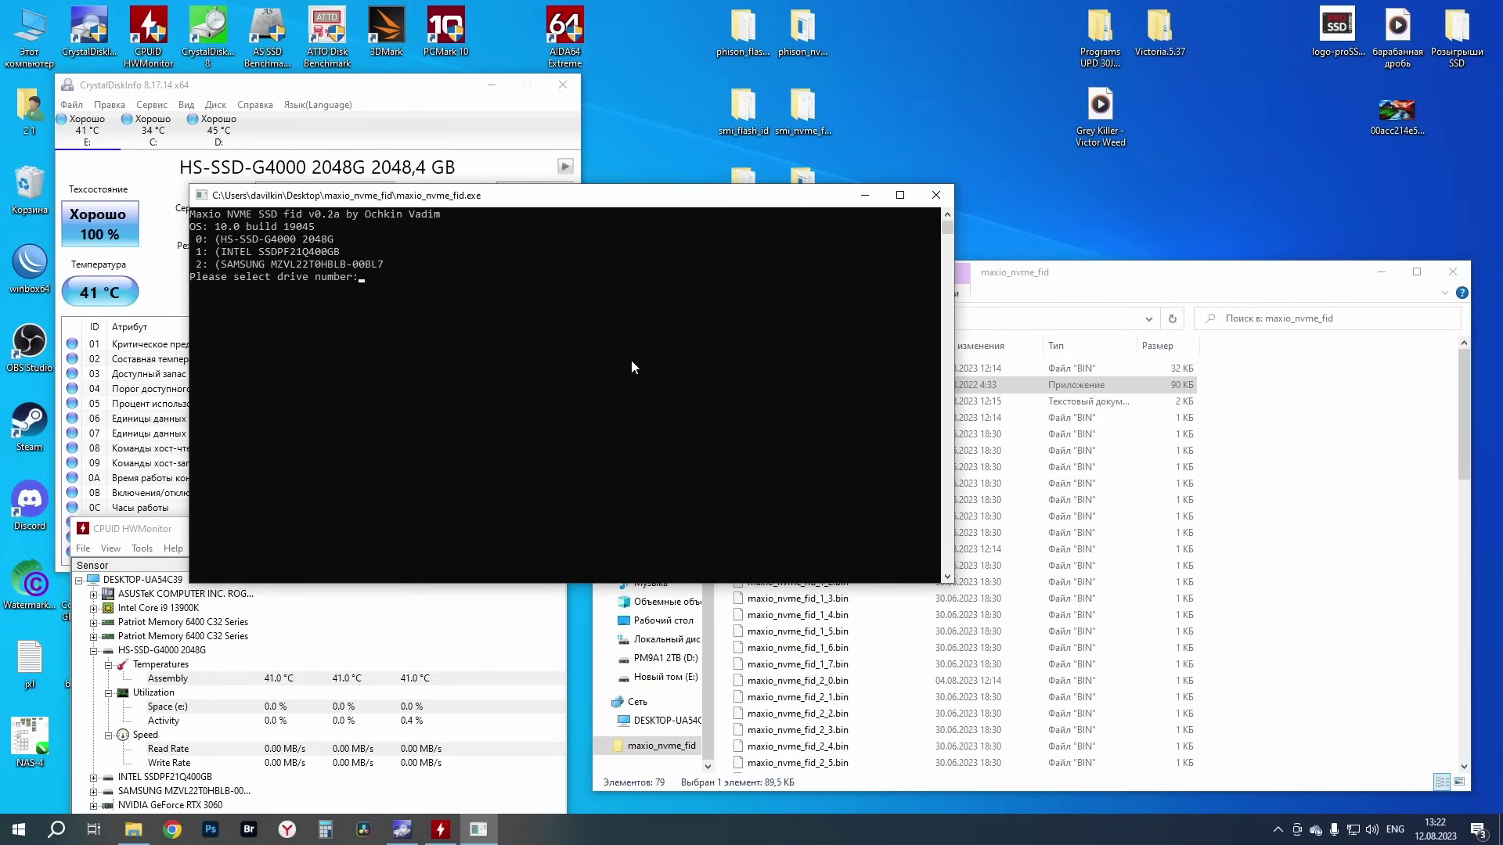
{"action": "type", "text": "0"}
{"action": "key", "text": "Return"}
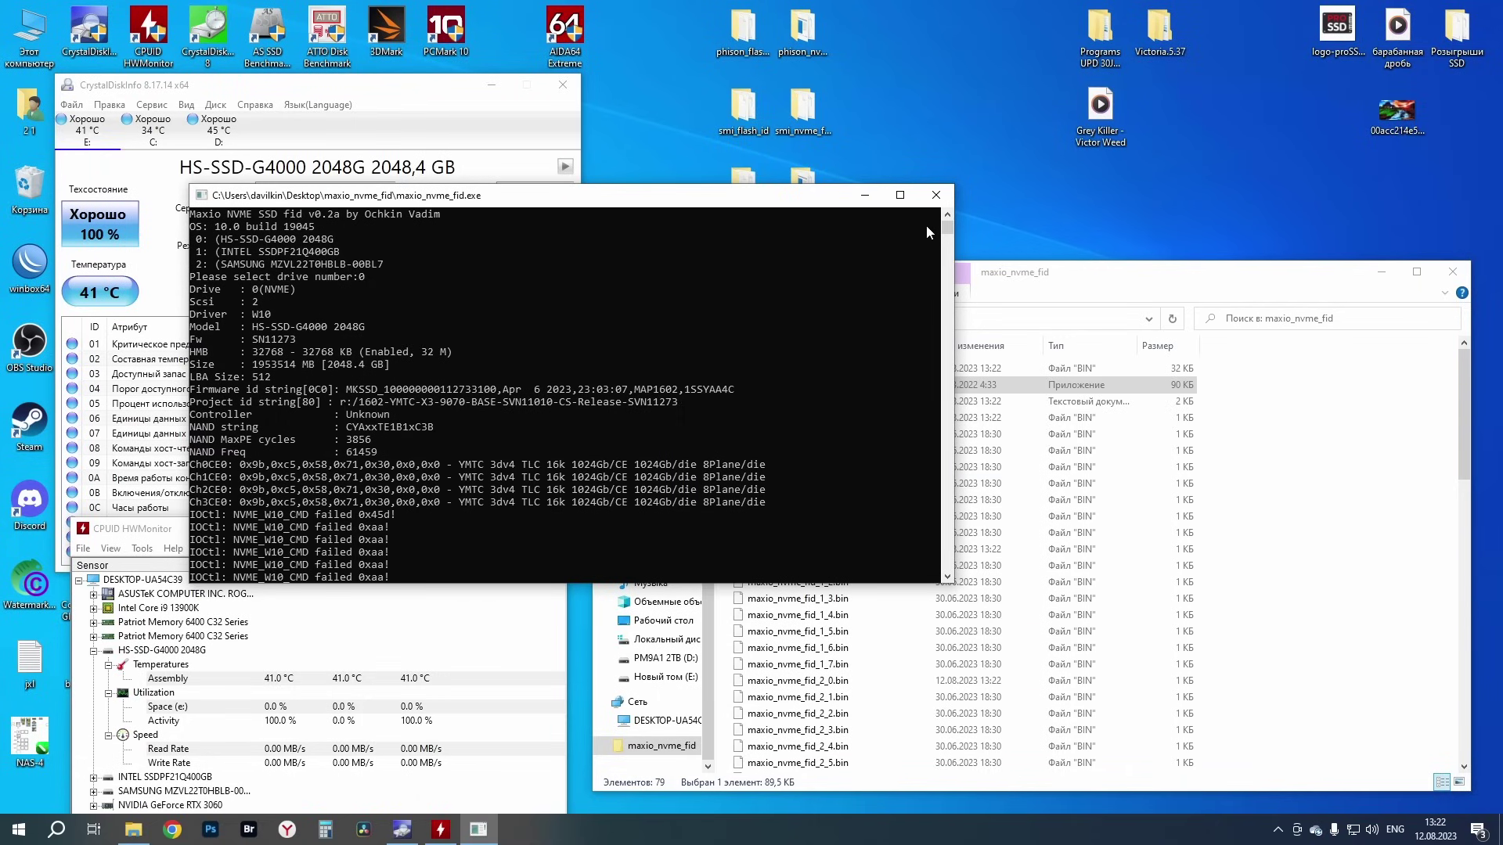
{"action": "left_click", "coordinate": [936, 195]}
{"action": "left_click", "coordinate": [1453, 271]}
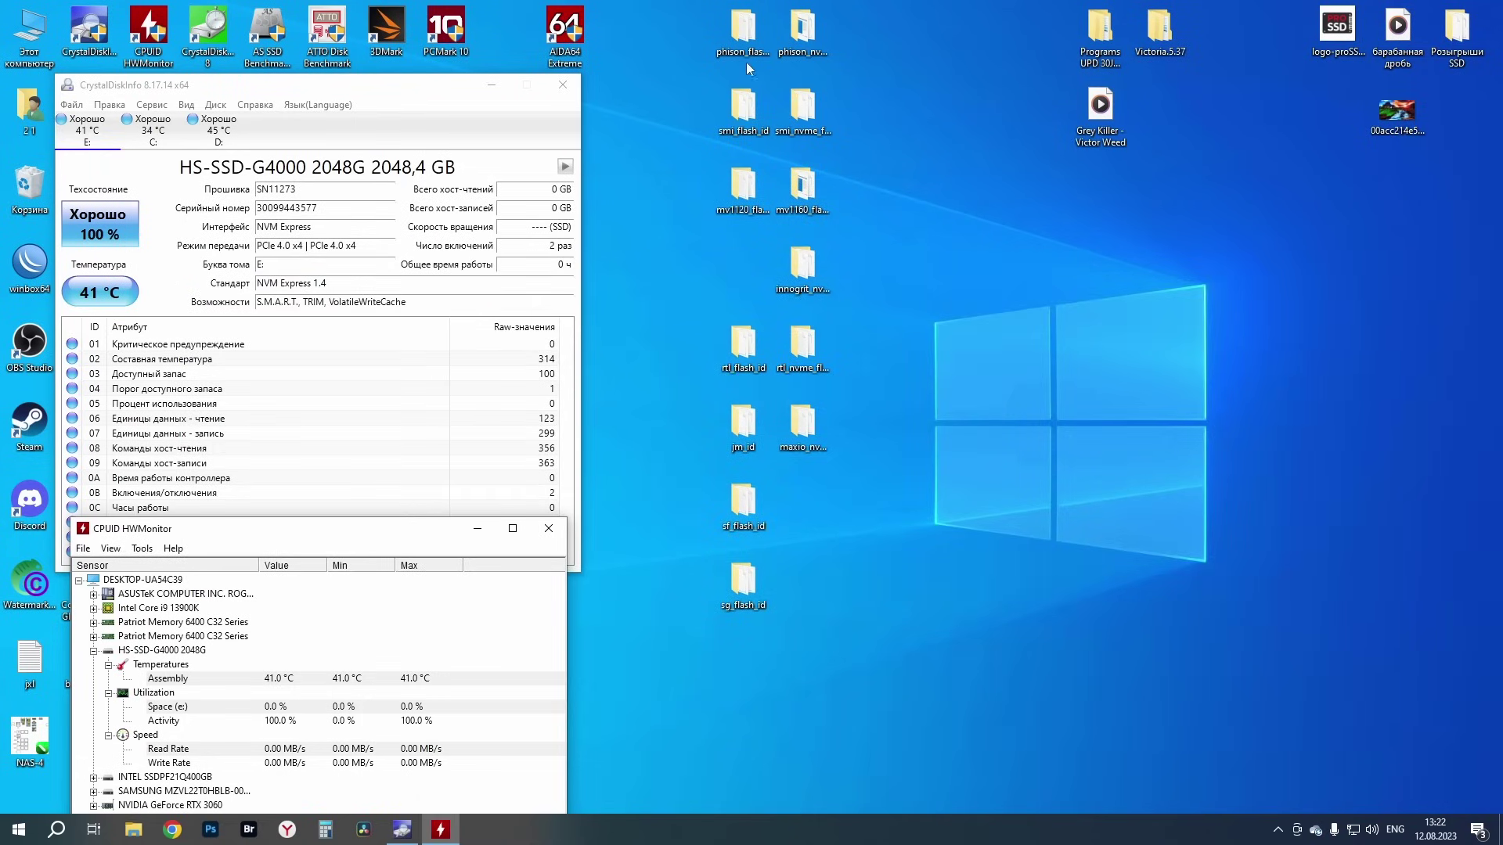
{"action": "double_click", "coordinate": [587, 36]}
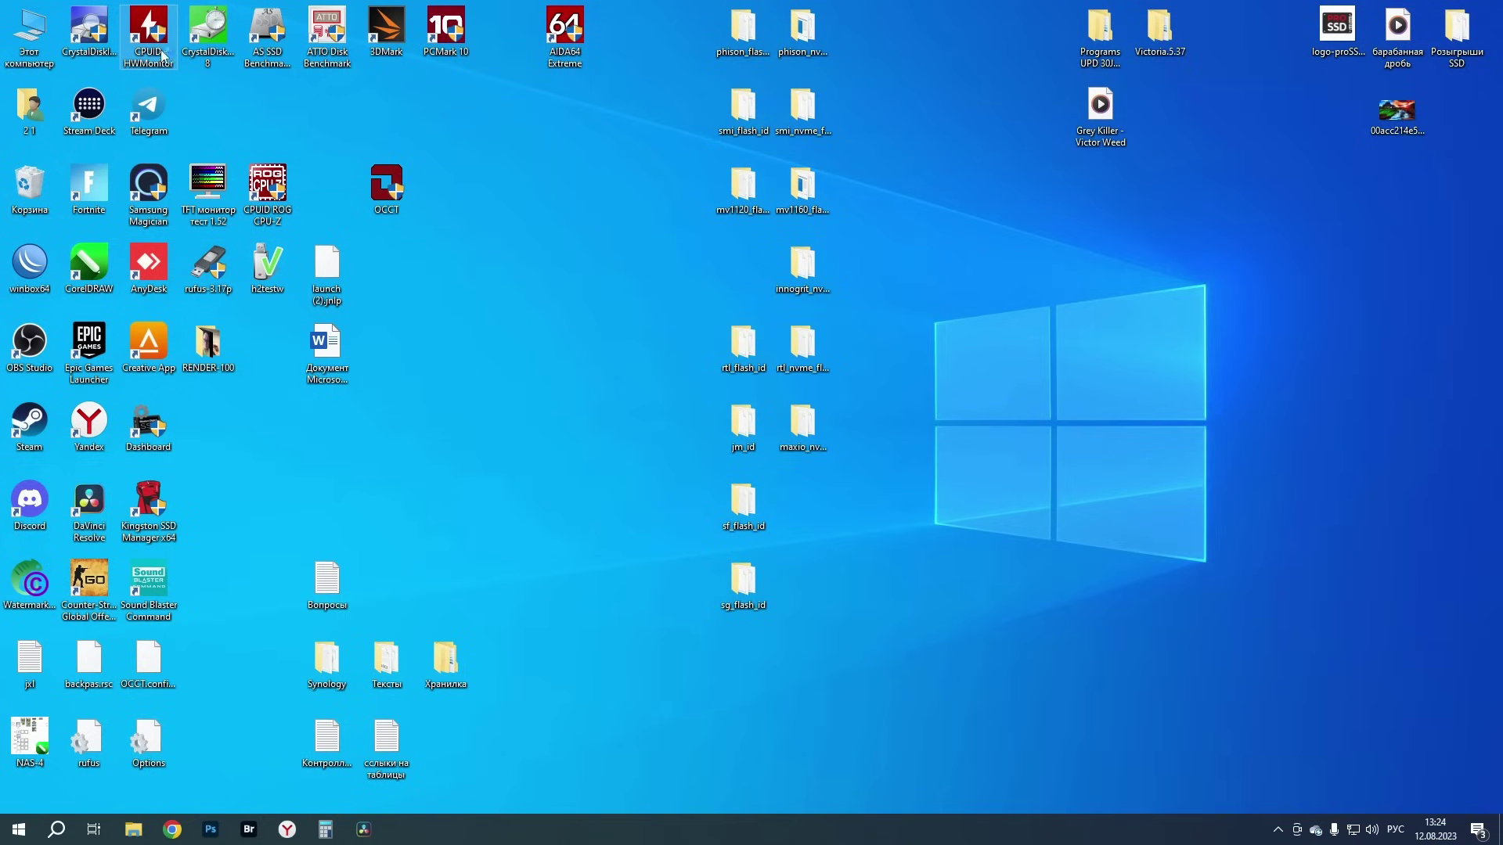
Launch HWMonitor again and look through its readings for the HS-SSD-G4000 2048G drive
{"action": "double_click", "coordinate": [148, 35]}
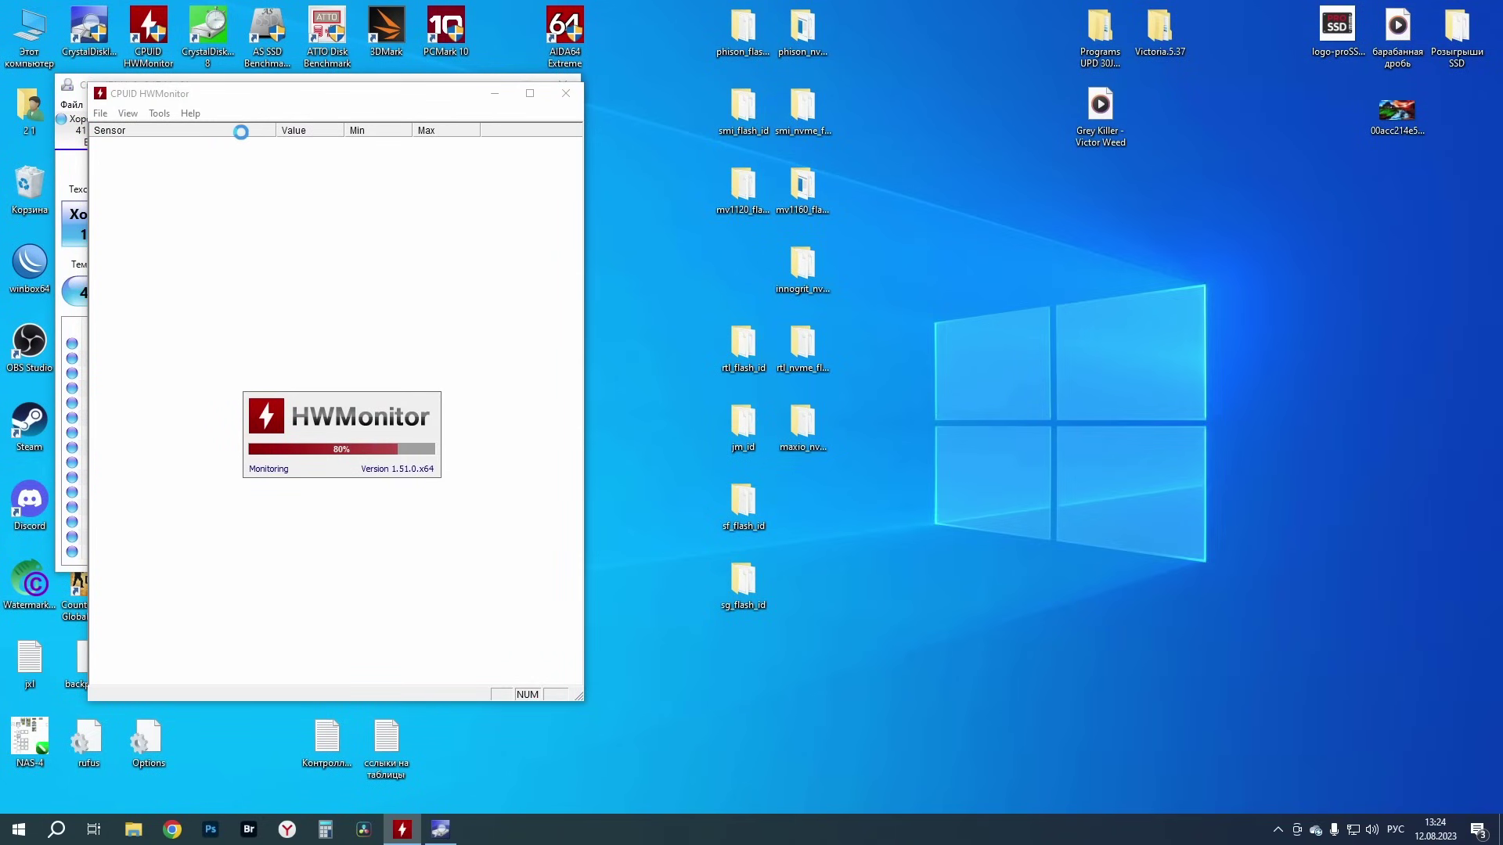
{"action": "scroll", "coordinate": [258, 141], "scroll_direction": "down", "scroll_amount": 10}
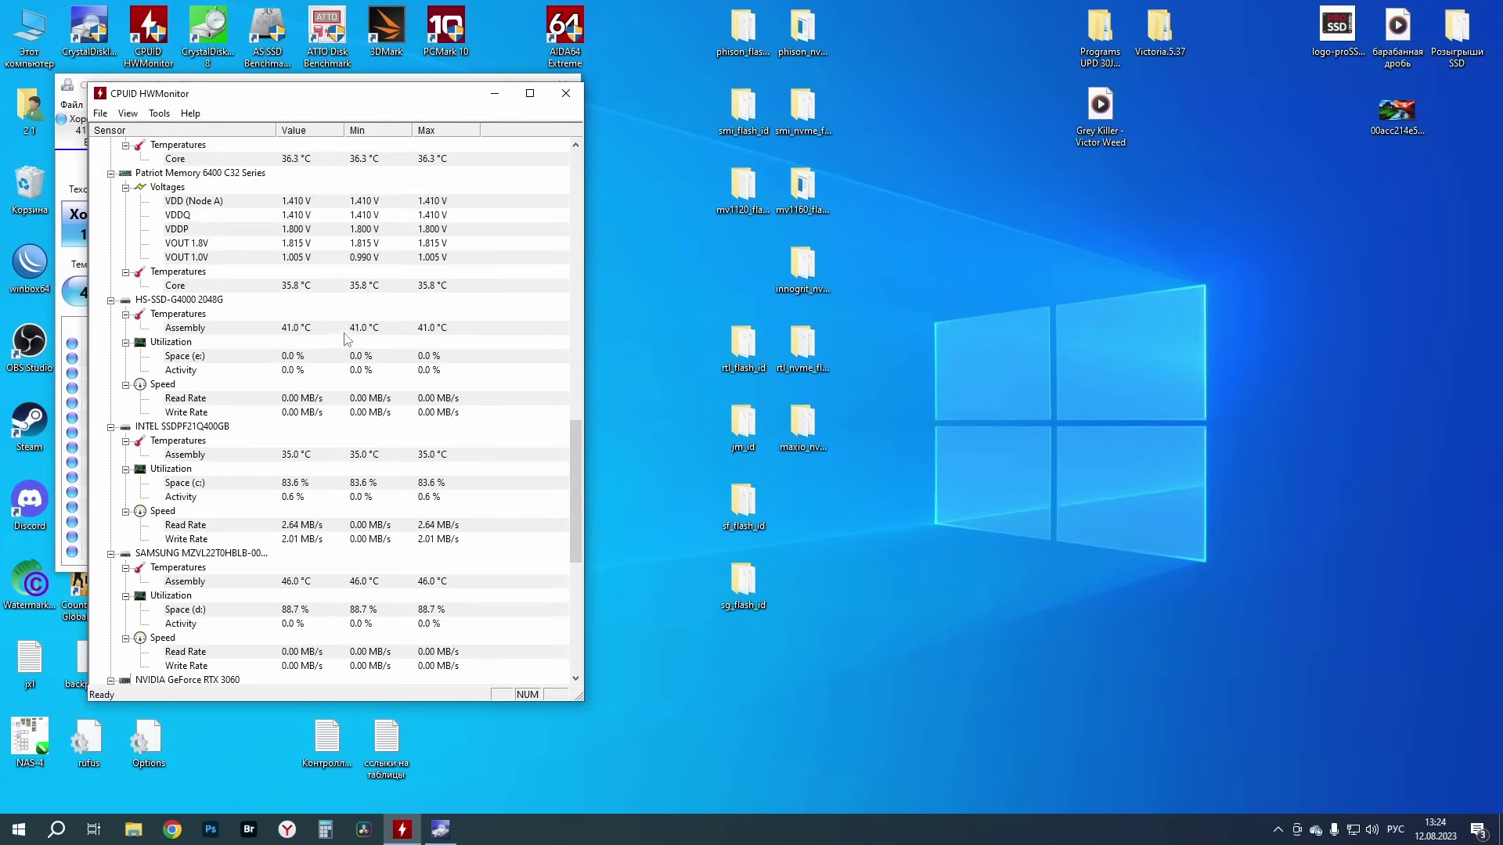
{"action": "scroll", "coordinate": [384, 354], "scroll_direction": "up", "scroll_amount": 6}
{"action": "scroll", "coordinate": [384, 353], "scroll_direction": "up", "scroll_amount": 15}
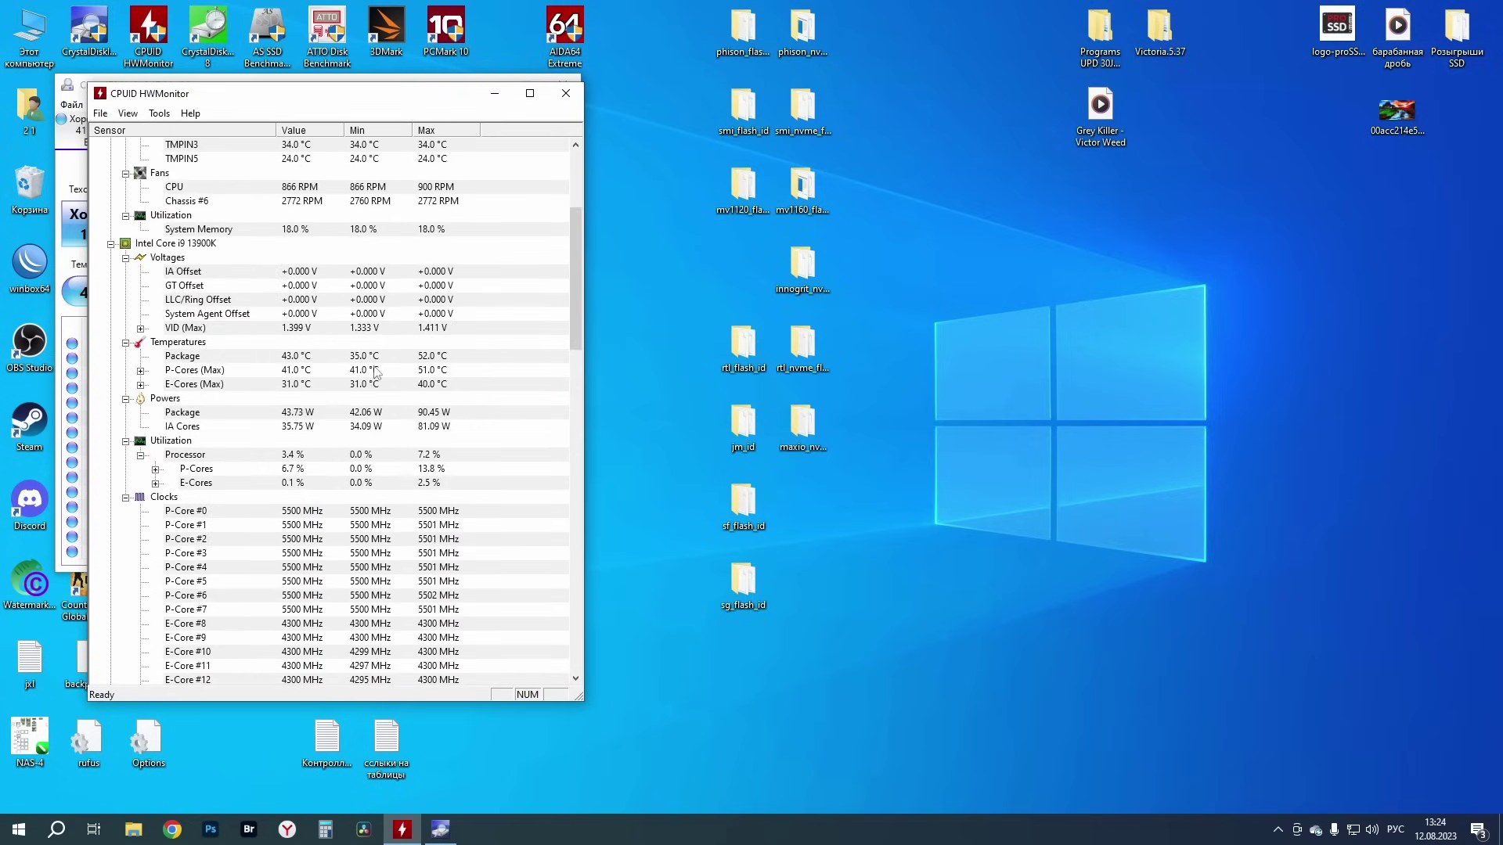
Collapse the motherboard, CPU, memory, Intel and Samsung drive and graphics card groups, and place HWMonitor over CrystalDiskInfo's lower part
{"action": "left_click", "coordinate": [111, 158]}
{"action": "left_click", "coordinate": [111, 172]}
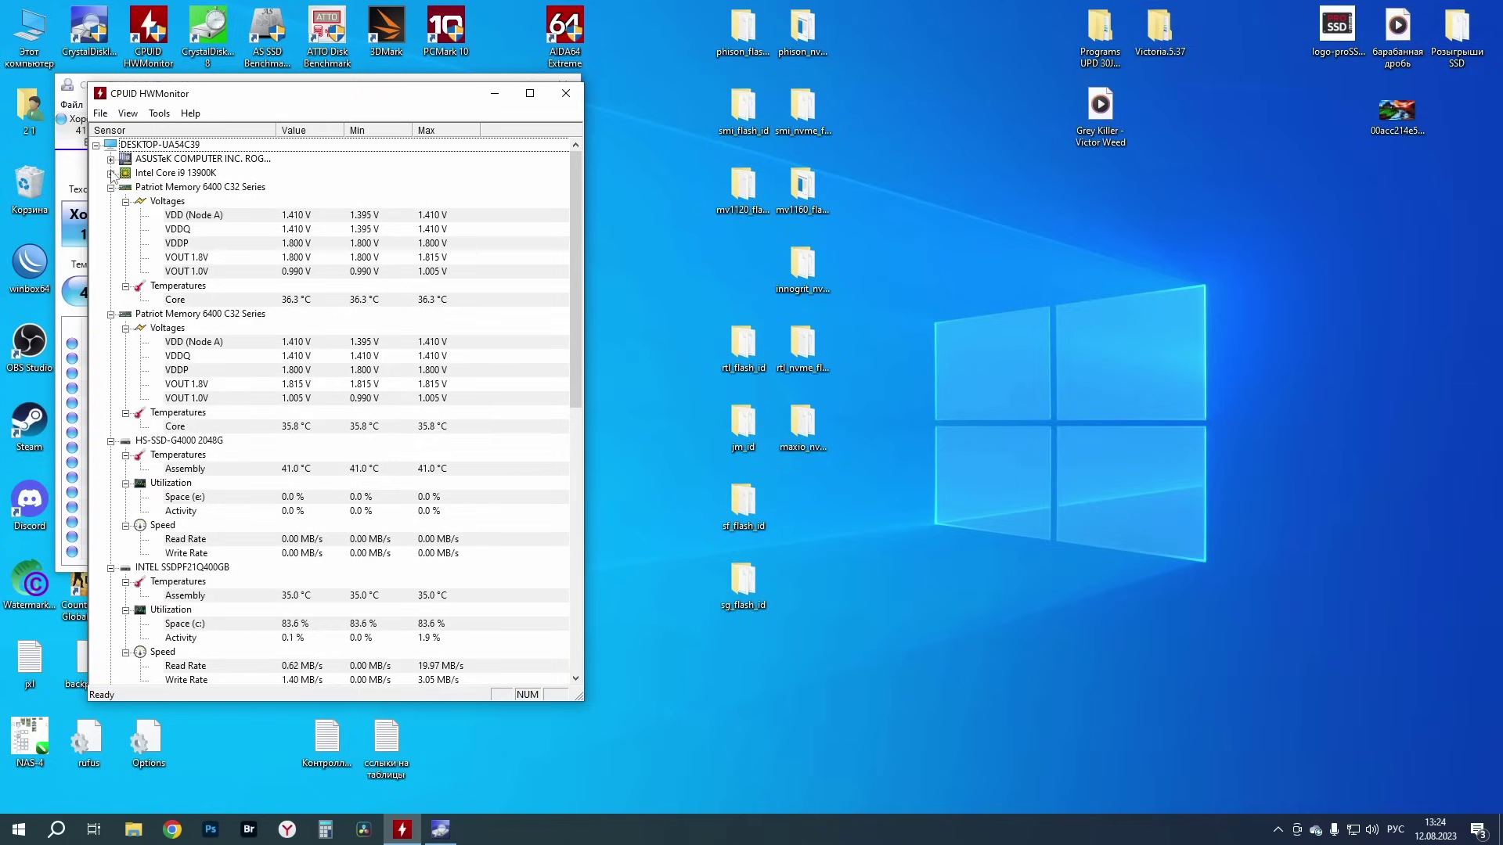
{"action": "left_click", "coordinate": [111, 186]}
{"action": "left_click", "coordinate": [110, 200]}
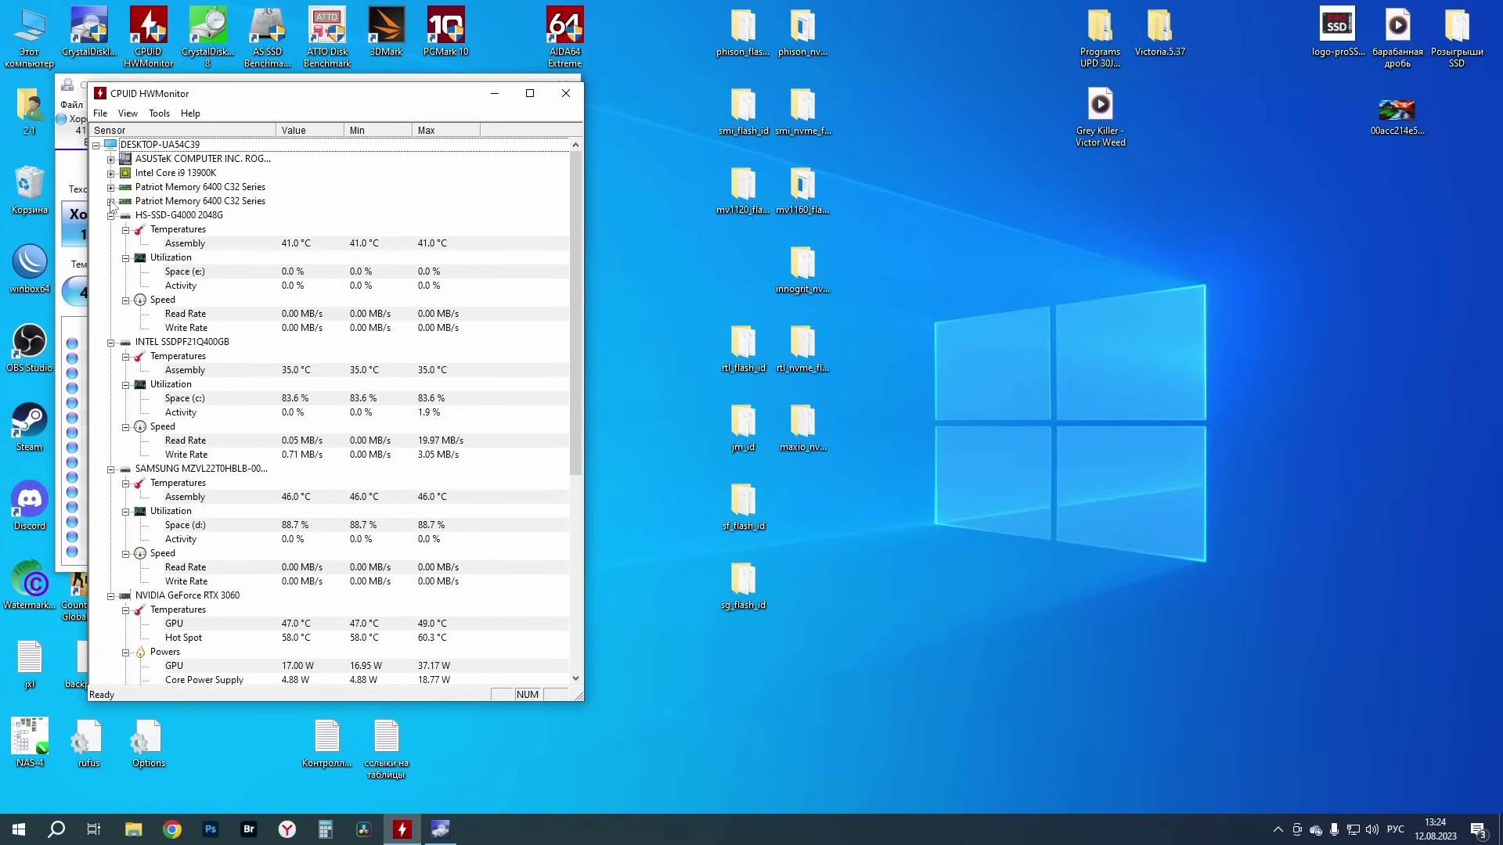
{"action": "left_click", "coordinate": [111, 342]}
{"action": "left_click", "coordinate": [110, 356]}
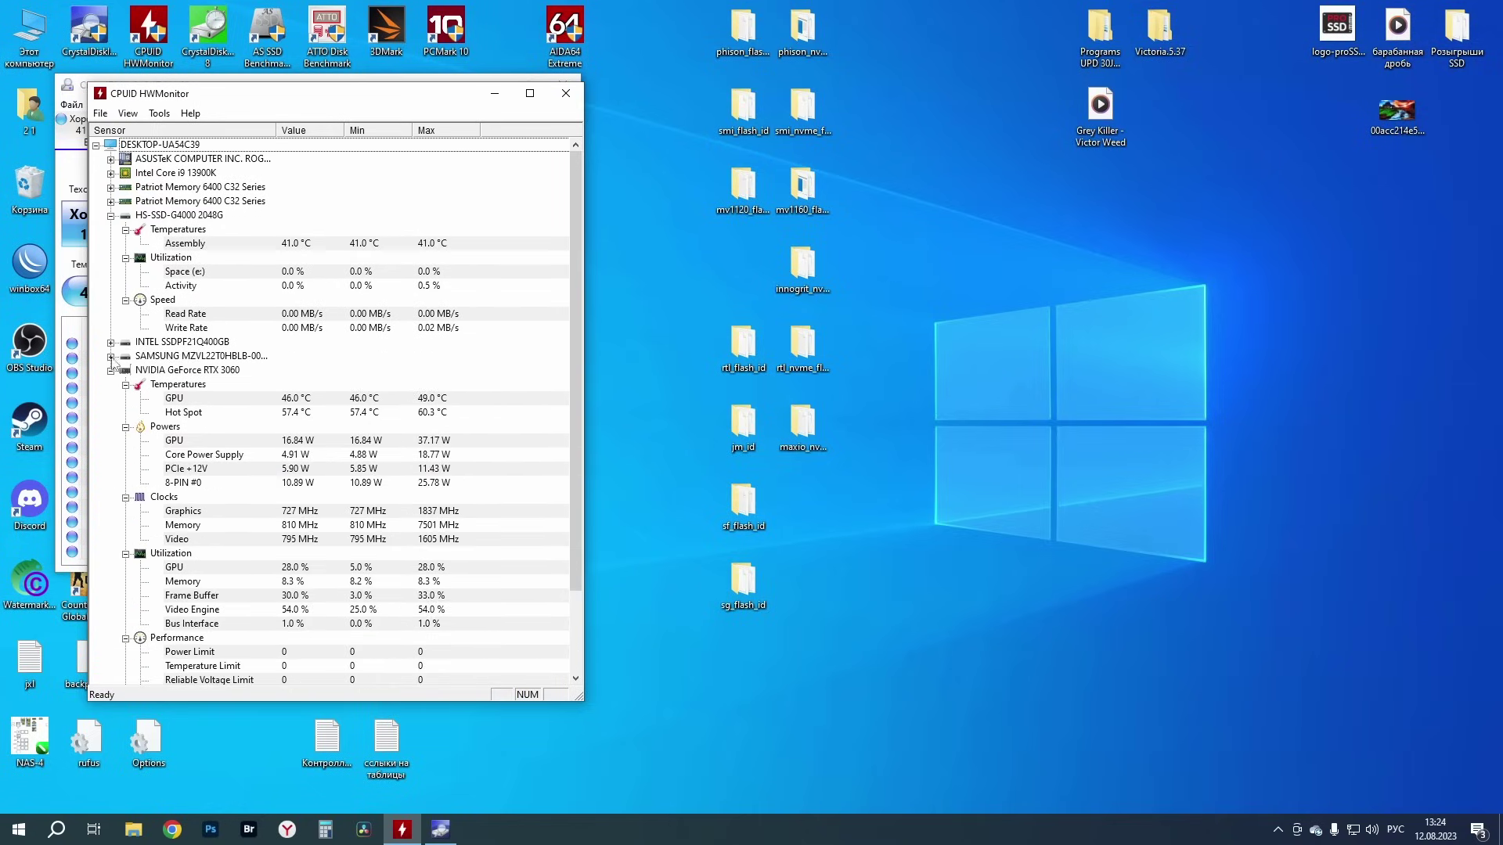
{"action": "left_click", "coordinate": [110, 370]}
{"action": "left_click_drag", "start_coordinate": [367, 98], "coordinate": [349, 523]}
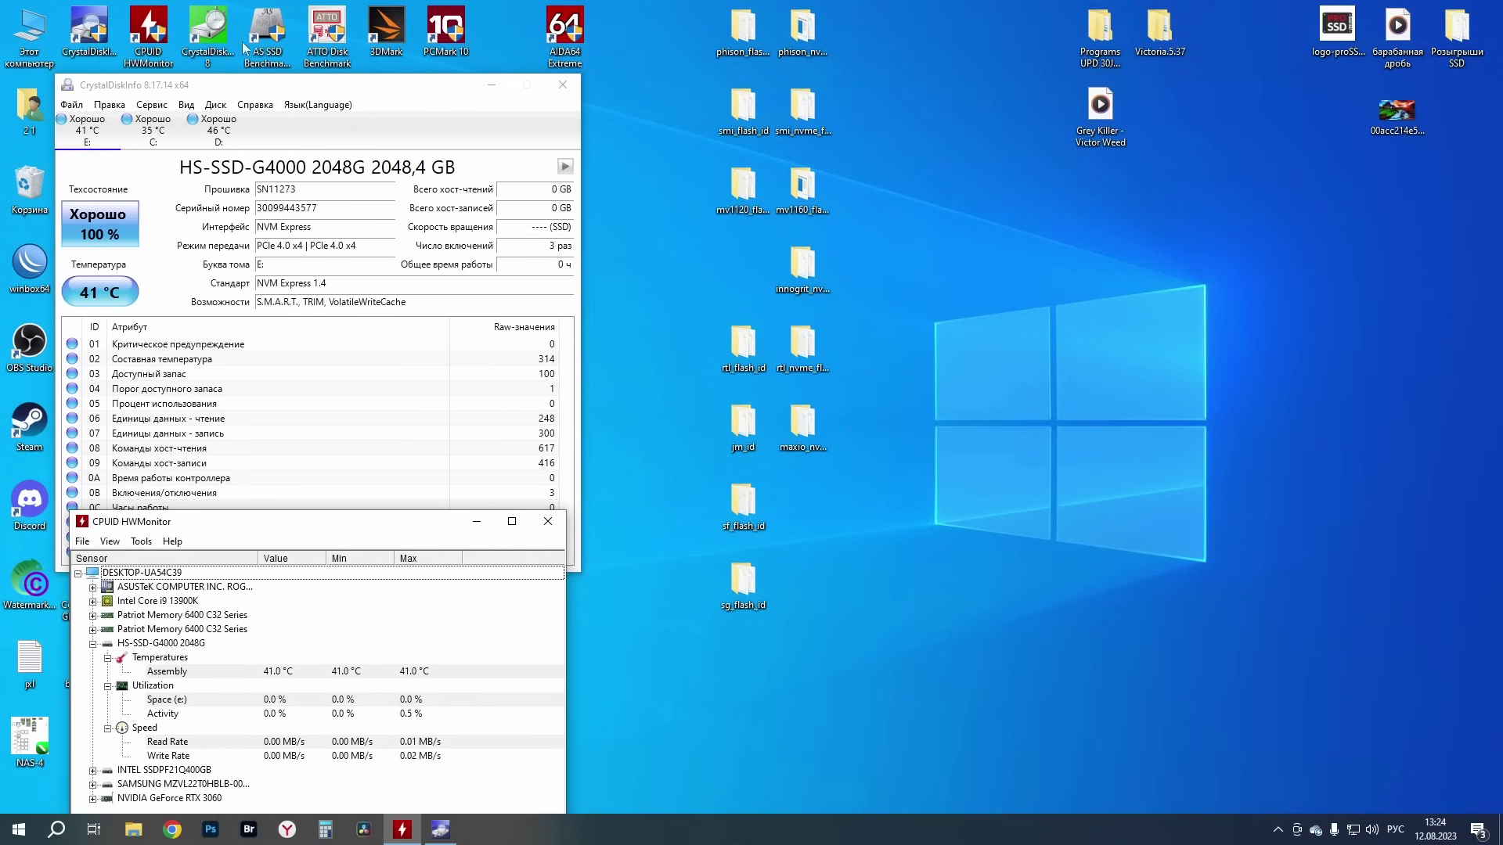
Open AIDA64 Extreme and display the ATA storage information for the HS-SSD-G4000 2048G drive
{"action": "left_click", "coordinate": [564, 35]}
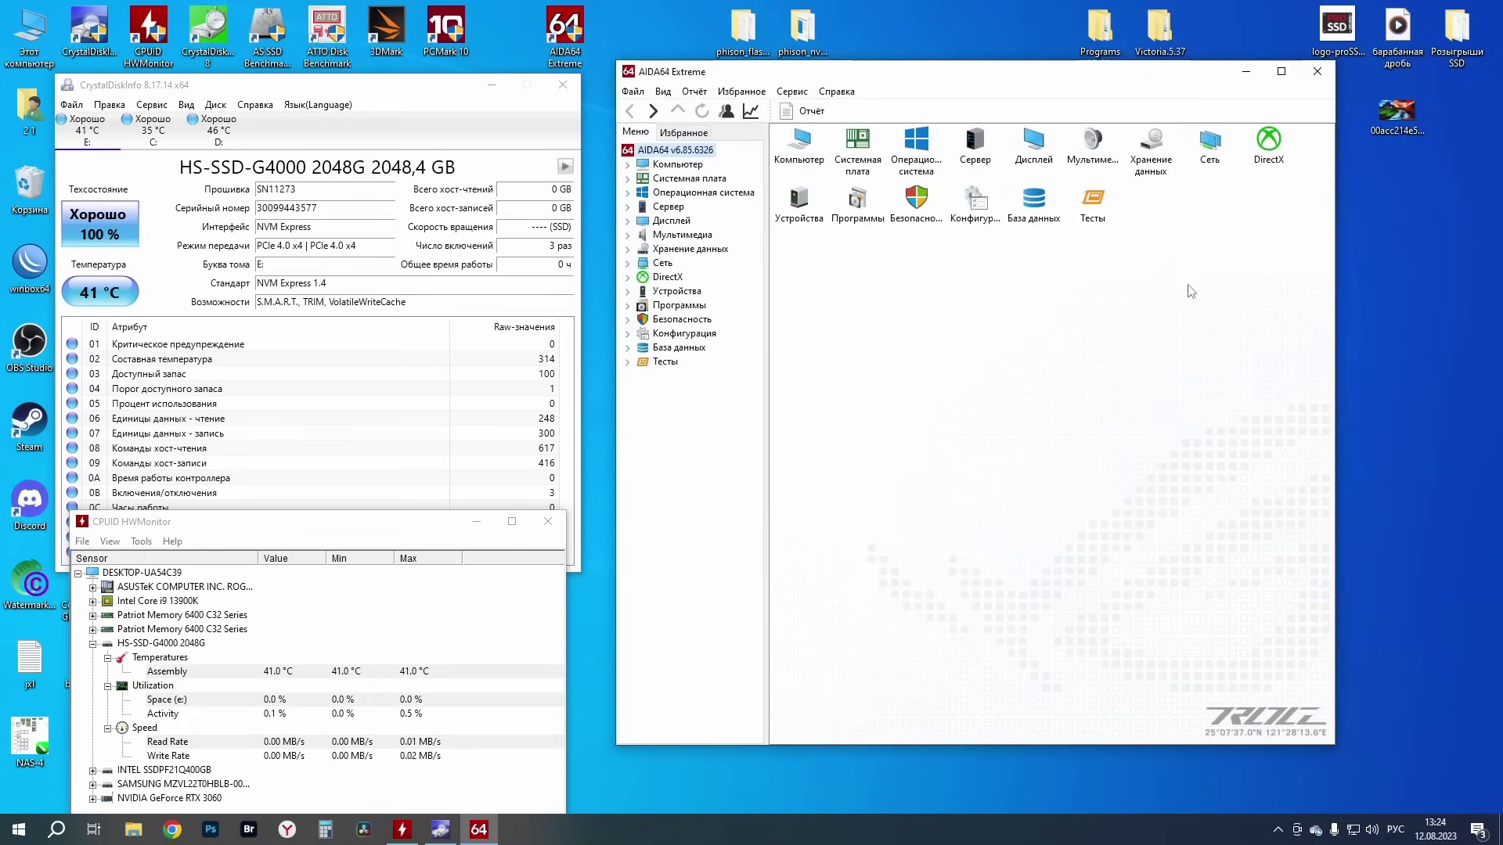
{"action": "left_click", "coordinate": [788, 92]}
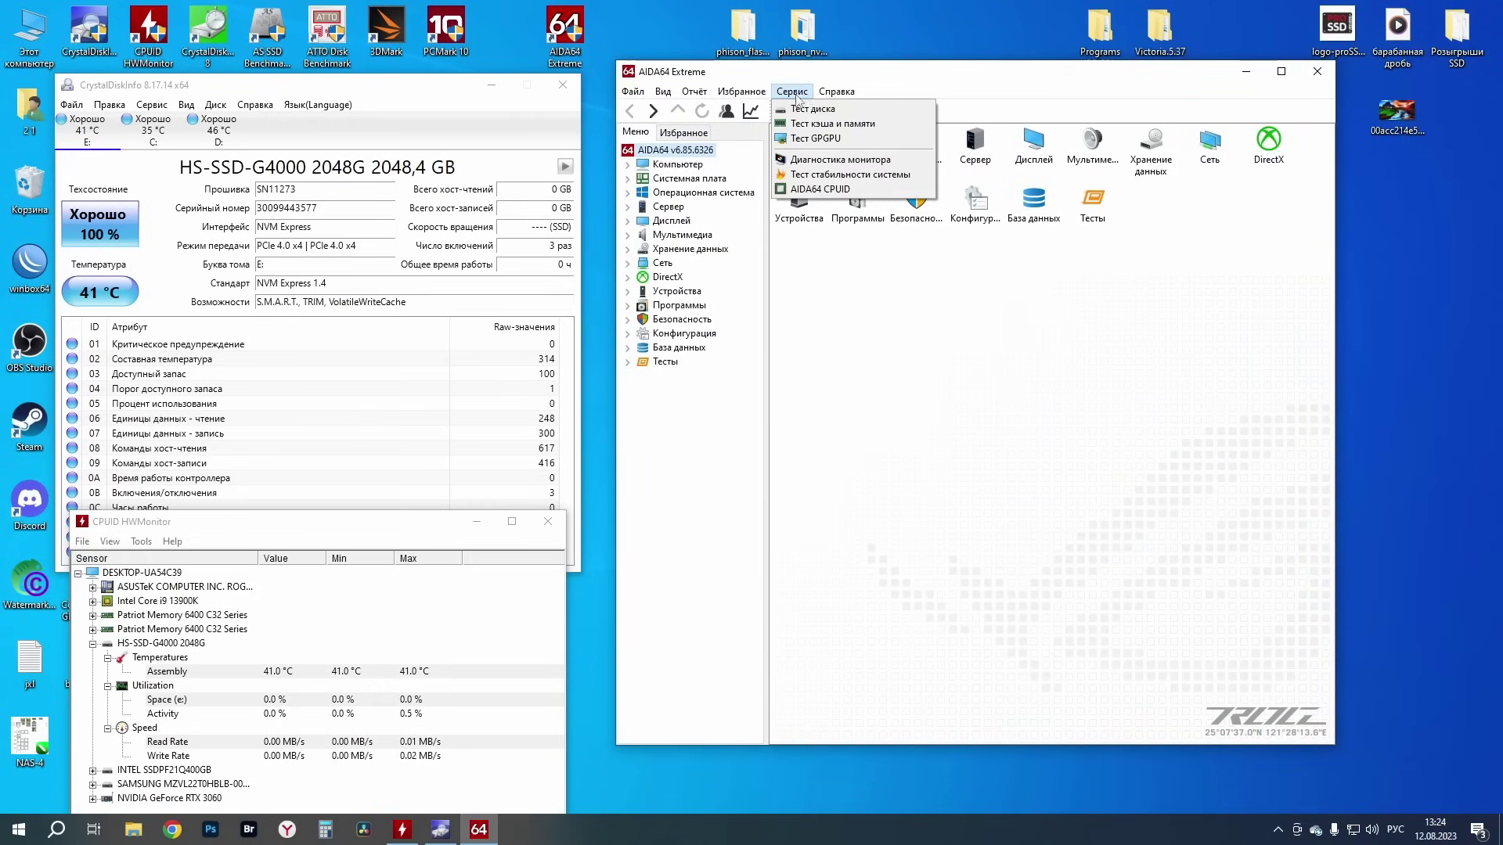
{"action": "left_click", "coordinate": [1018, 235]}
{"action": "left_click", "coordinate": [1157, 143]}
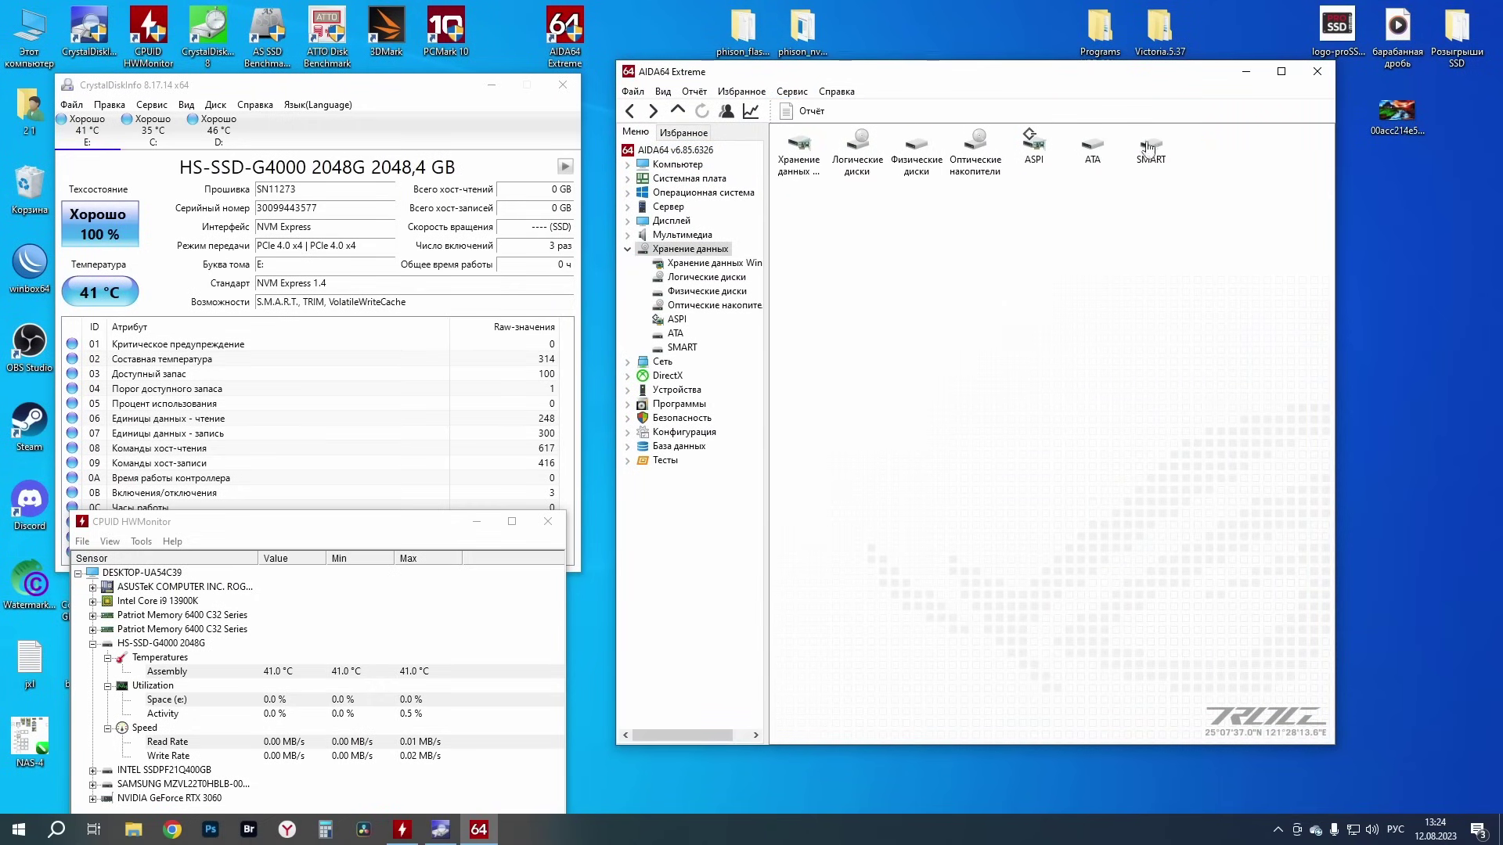
{"action": "left_click", "coordinate": [1089, 154]}
{"action": "left_click", "coordinate": [869, 166]}
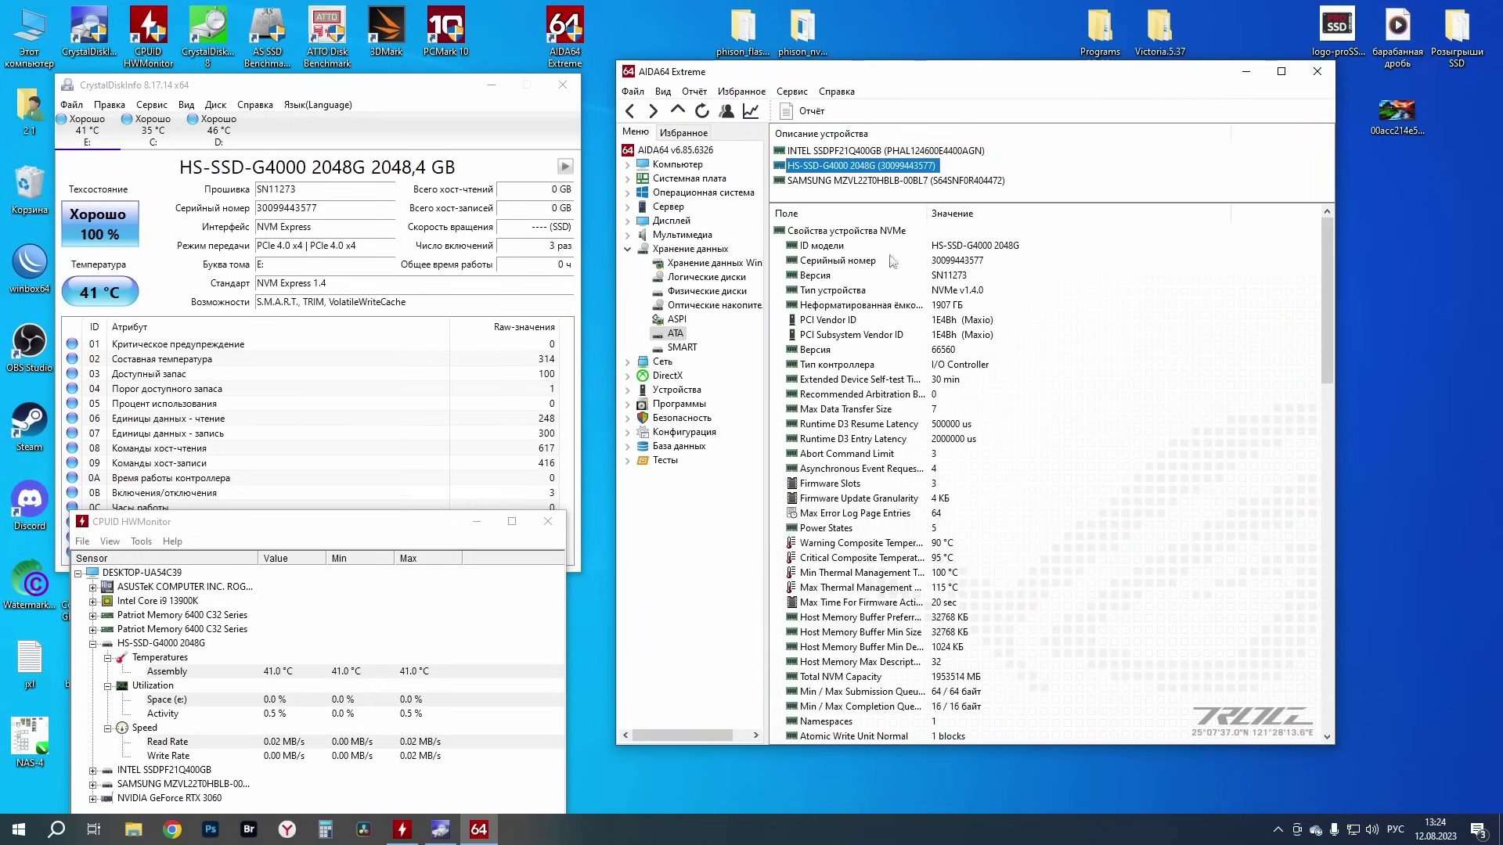
Examine the drive's PCI Vendor ID, PCI Subsystem Vendor ID and supported NVMe features and commands
{"action": "left_click", "coordinate": [1002, 321]}
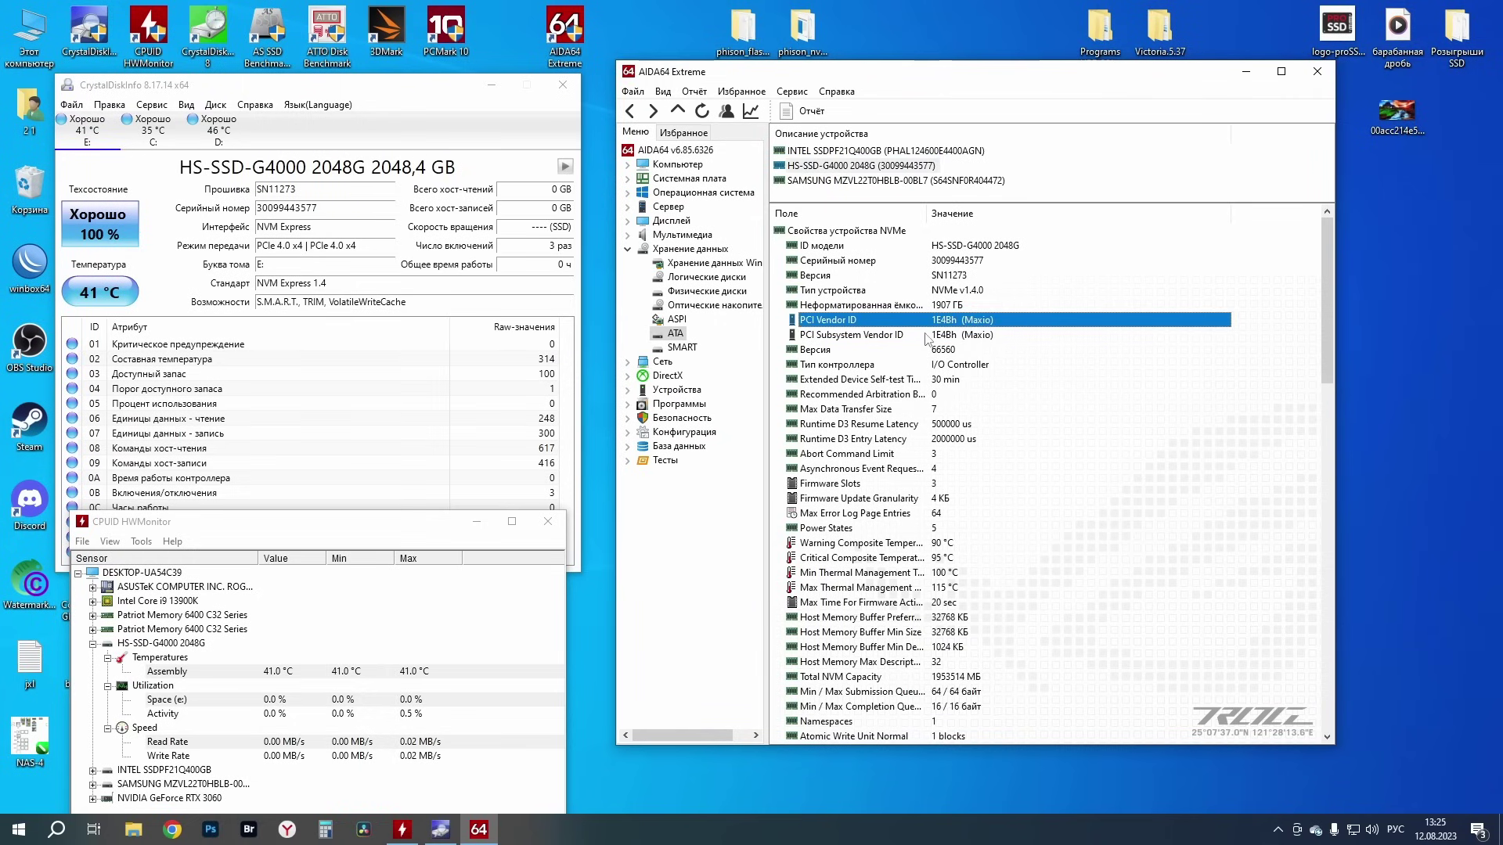
{"action": "left_click", "coordinate": [973, 335]}
{"action": "scroll", "coordinate": [1032, 394], "scroll_direction": "down", "scroll_amount": 9}
{"action": "scroll", "coordinate": [1032, 394], "scroll_direction": "down", "scroll_amount": 8}
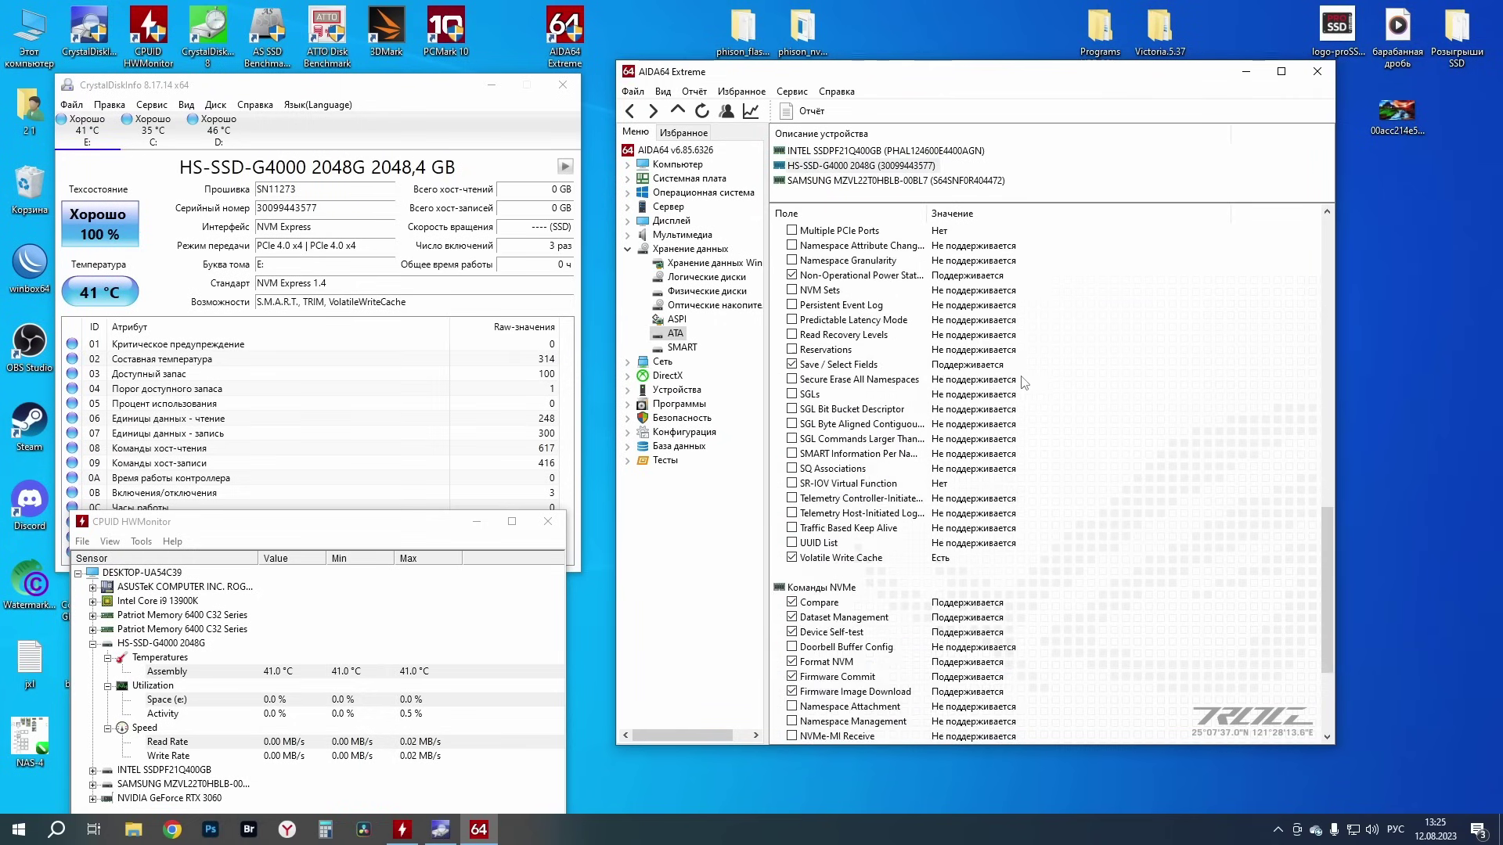
{"action": "scroll", "coordinate": [740, 273], "scroll_direction": "up", "scroll_amount": 7}
Show the computer's sensor readings (Датчики) and highlight the HS-SSD-G4000 2048G temperature entry
{"action": "left_click", "coordinate": [627, 249]}
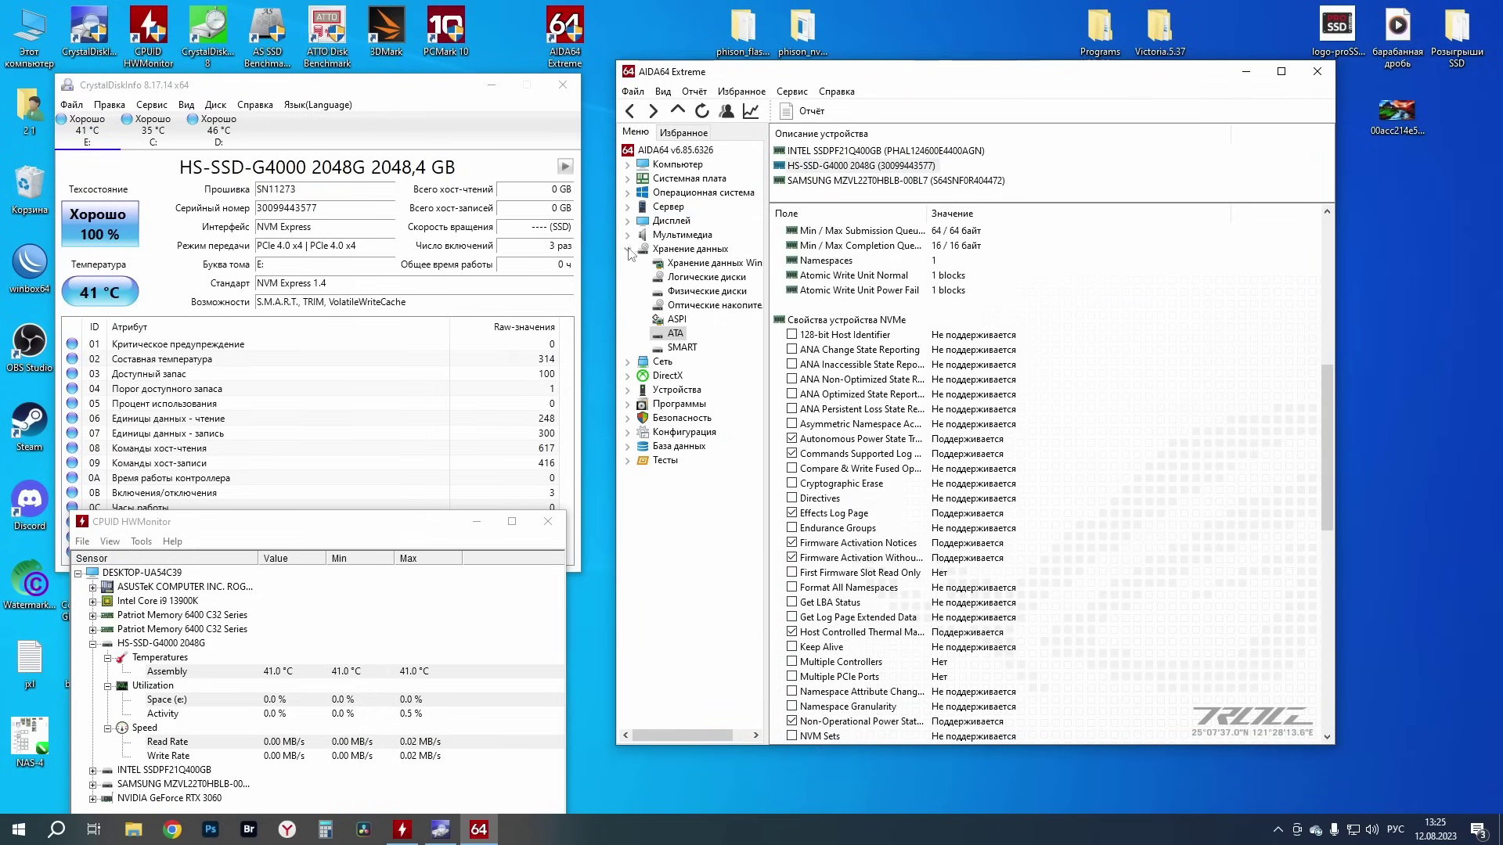
{"action": "left_click", "coordinate": [689, 178]}
{"action": "left_click", "coordinate": [678, 165]}
{"action": "left_click", "coordinate": [1209, 143]}
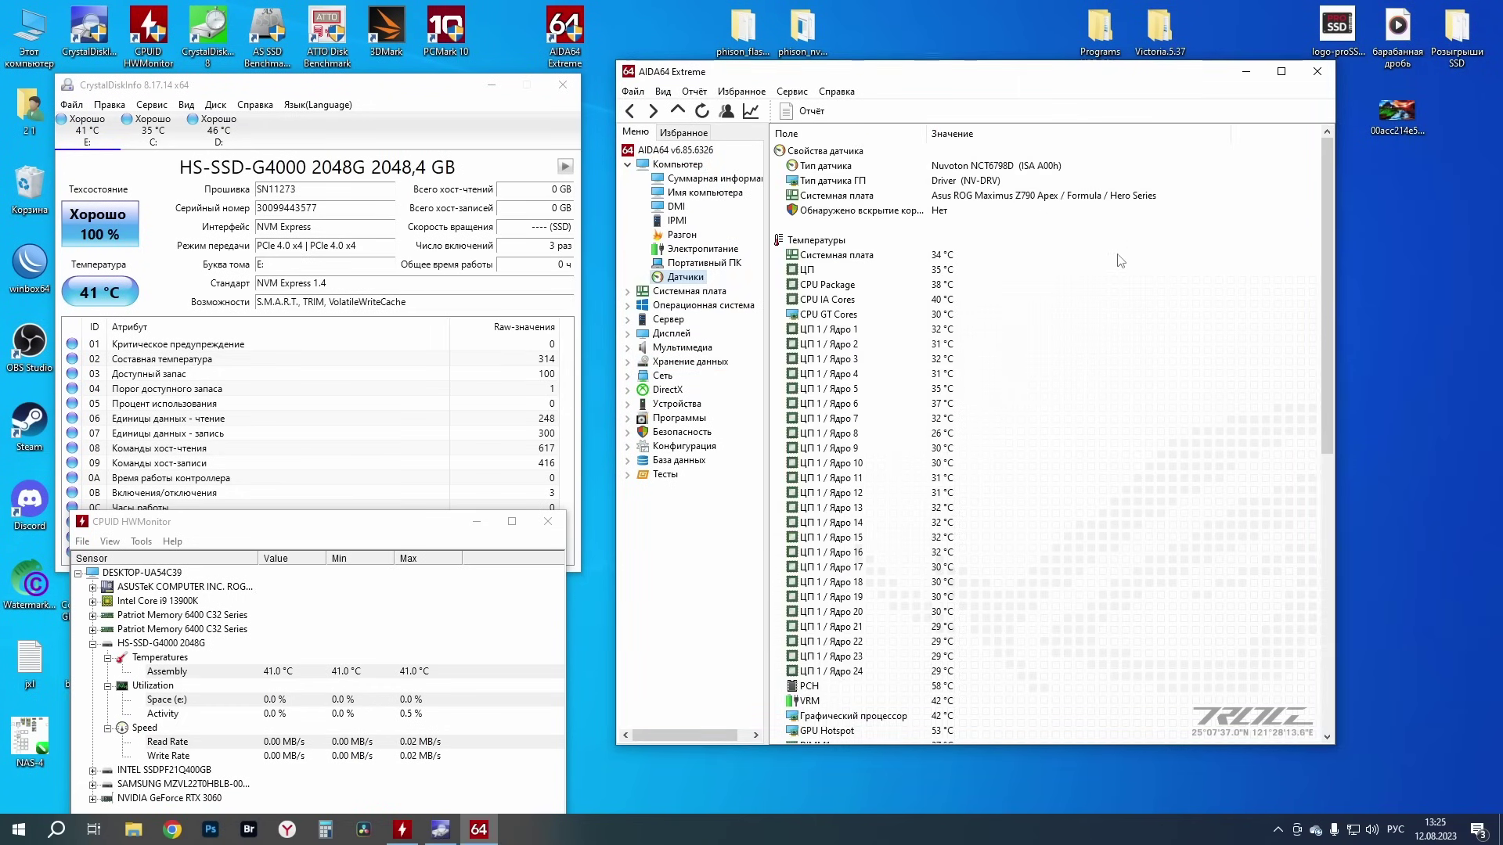
{"action": "scroll", "coordinate": [943, 492], "scroll_direction": "down", "scroll_amount": 12}
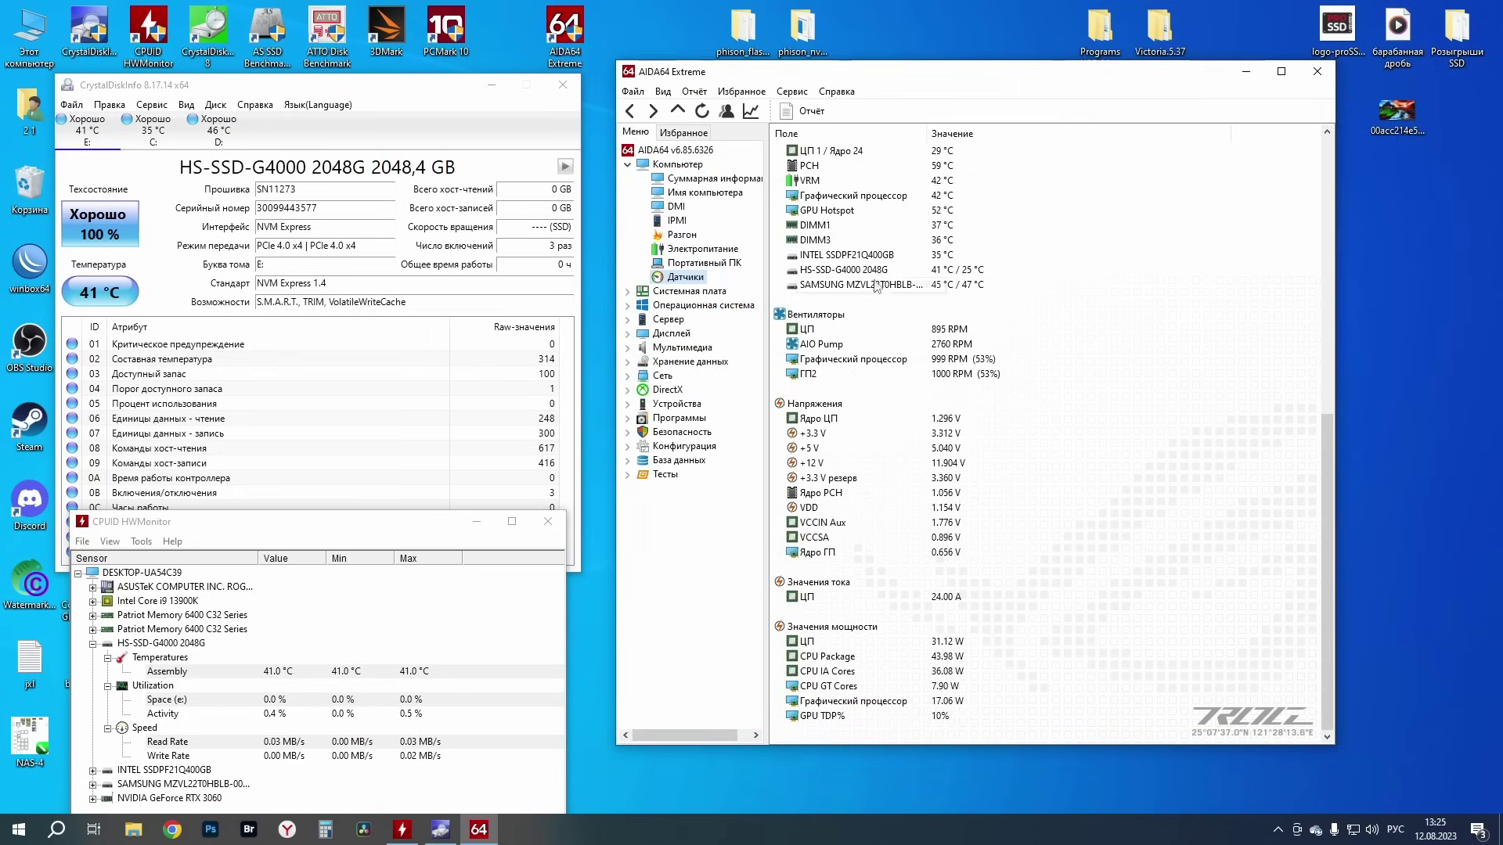
{"action": "left_click", "coordinate": [873, 269]}
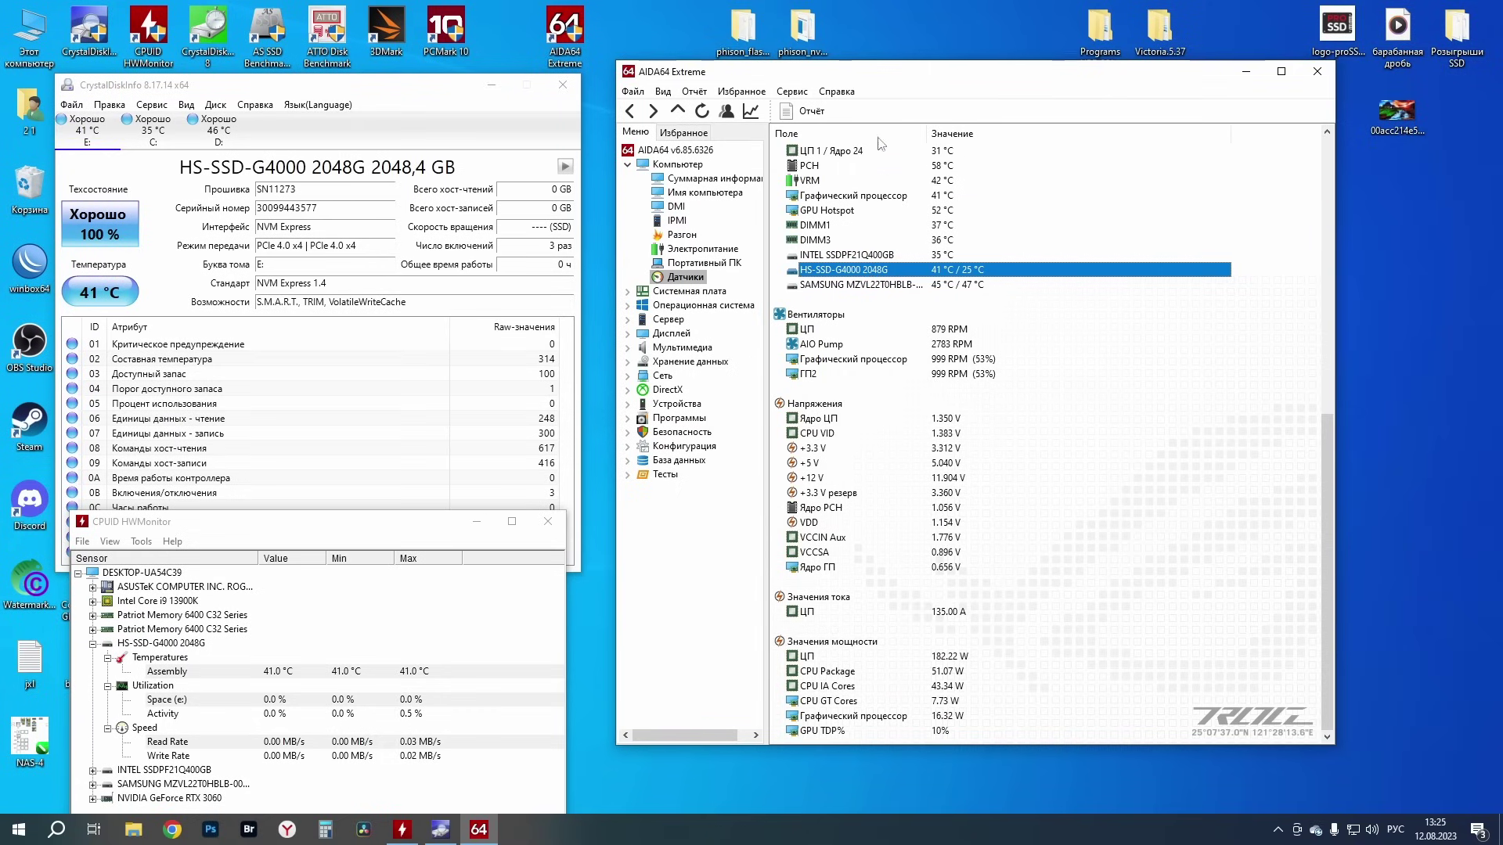
Open the AIDA64 Disk Benchmark (Тест диска) and move its window clear of CrystalDiskInfo and HWMonitor
{"action": "left_click", "coordinate": [792, 91]}
{"action": "left_click", "coordinate": [814, 107]}
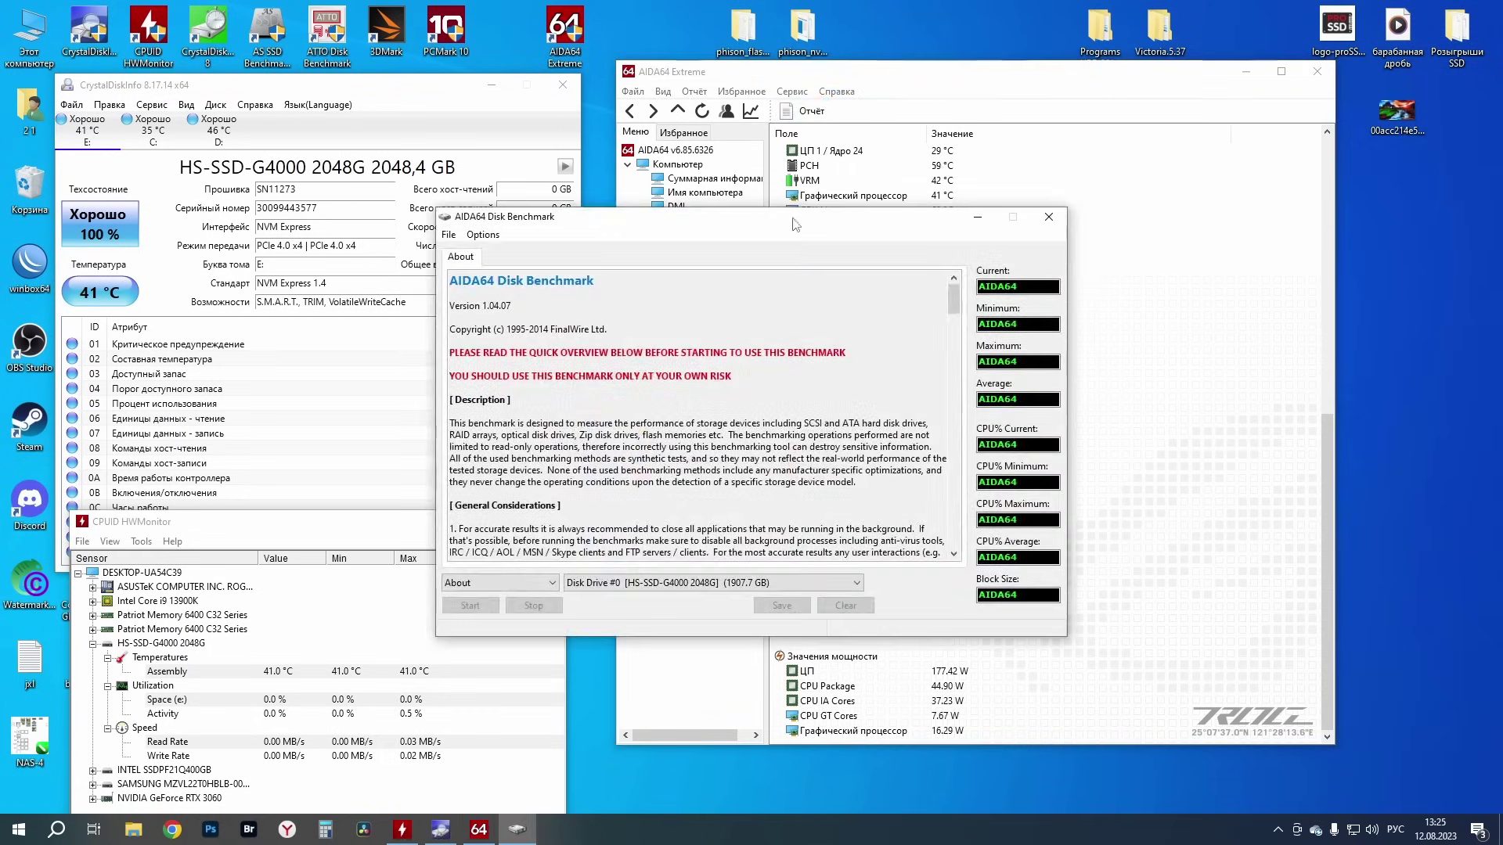
{"action": "left_click_drag", "start_coordinate": [795, 224], "coordinate": [1012, 319]}
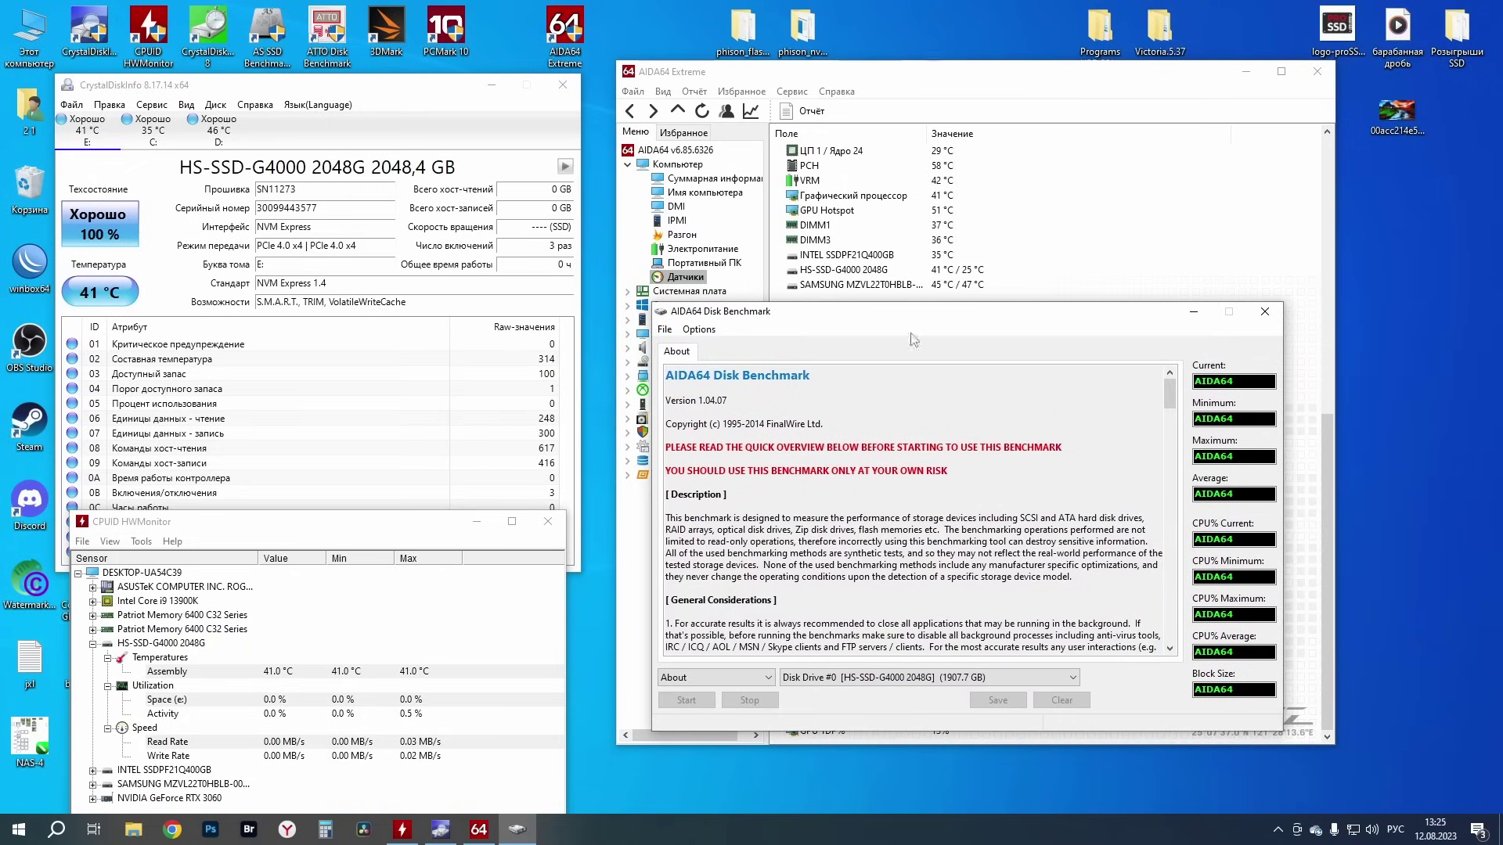
Run the Linear Write test on Disk Drive #0 [HS-SSD-G4000 2048G], accepting that all its data is destroyed
{"action": "left_click", "coordinate": [729, 678]}
{"action": "left_click", "coordinate": [684, 604]}
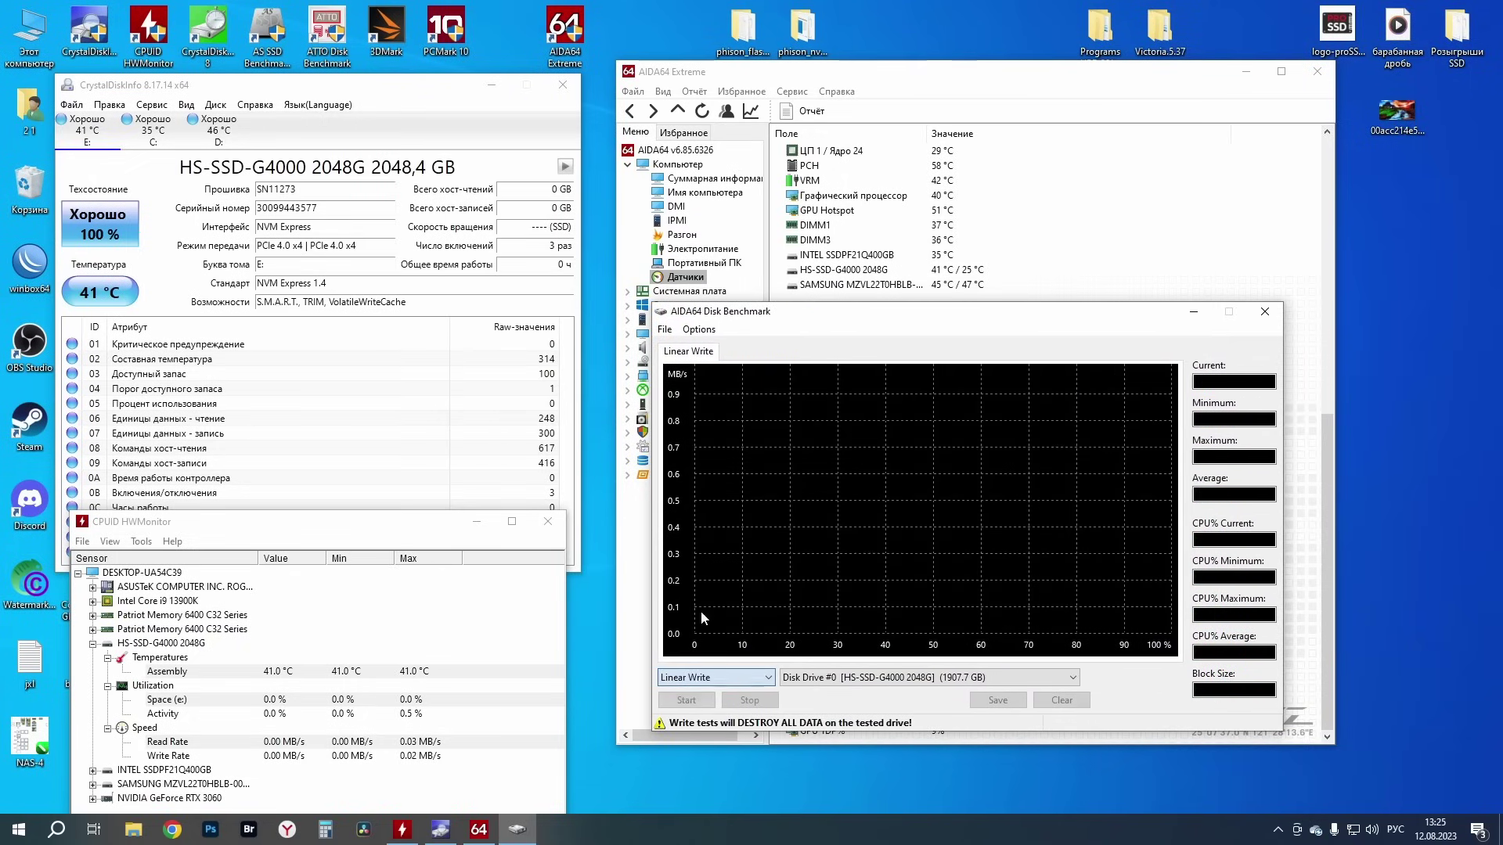
{"action": "left_click", "coordinate": [686, 700]}
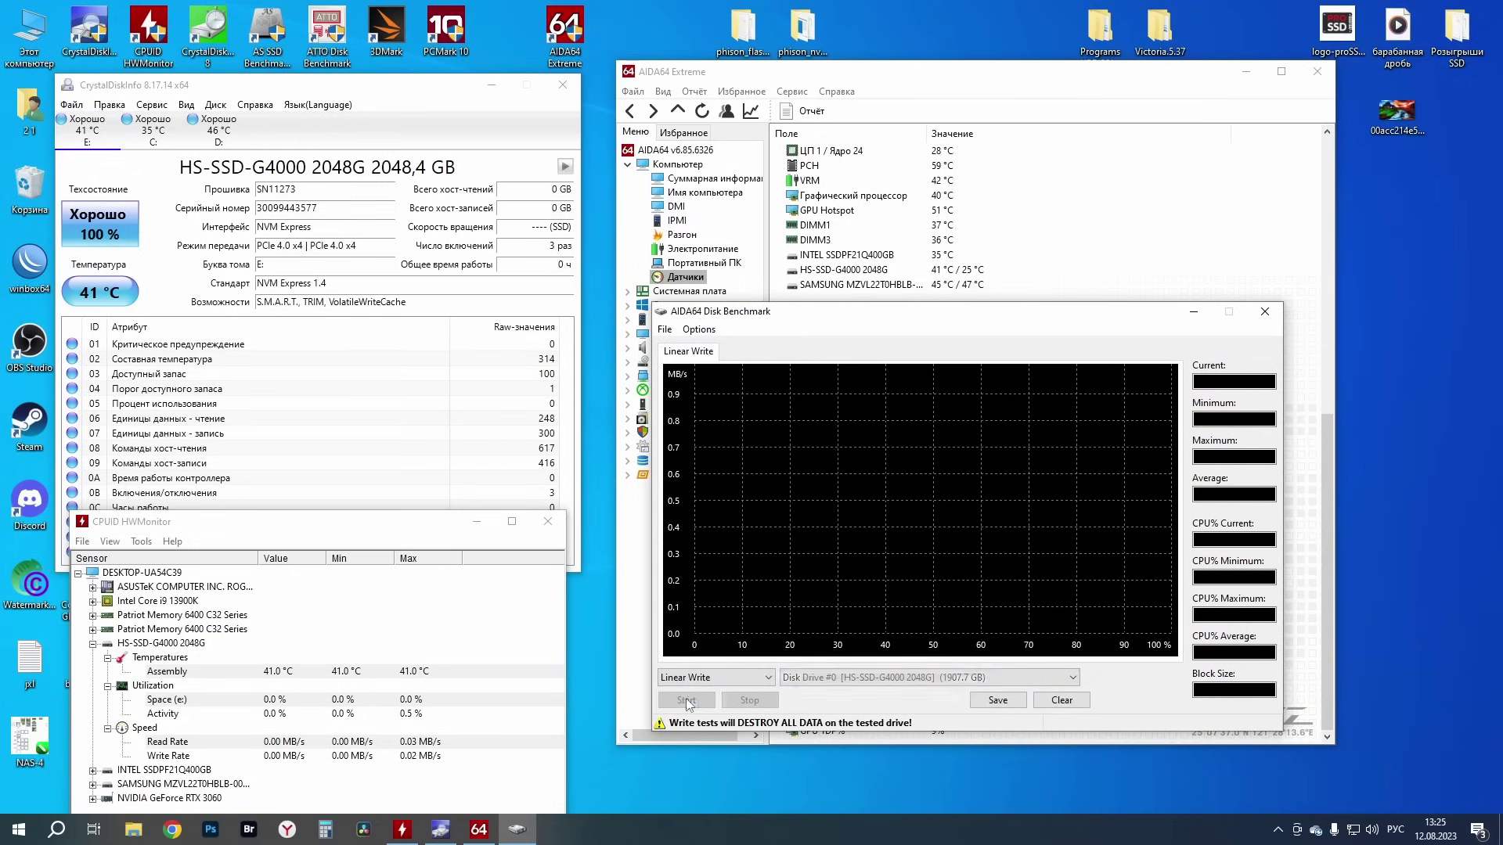
{"action": "left_click", "coordinate": [784, 470]}
{"action": "left_click", "coordinate": [784, 469]}
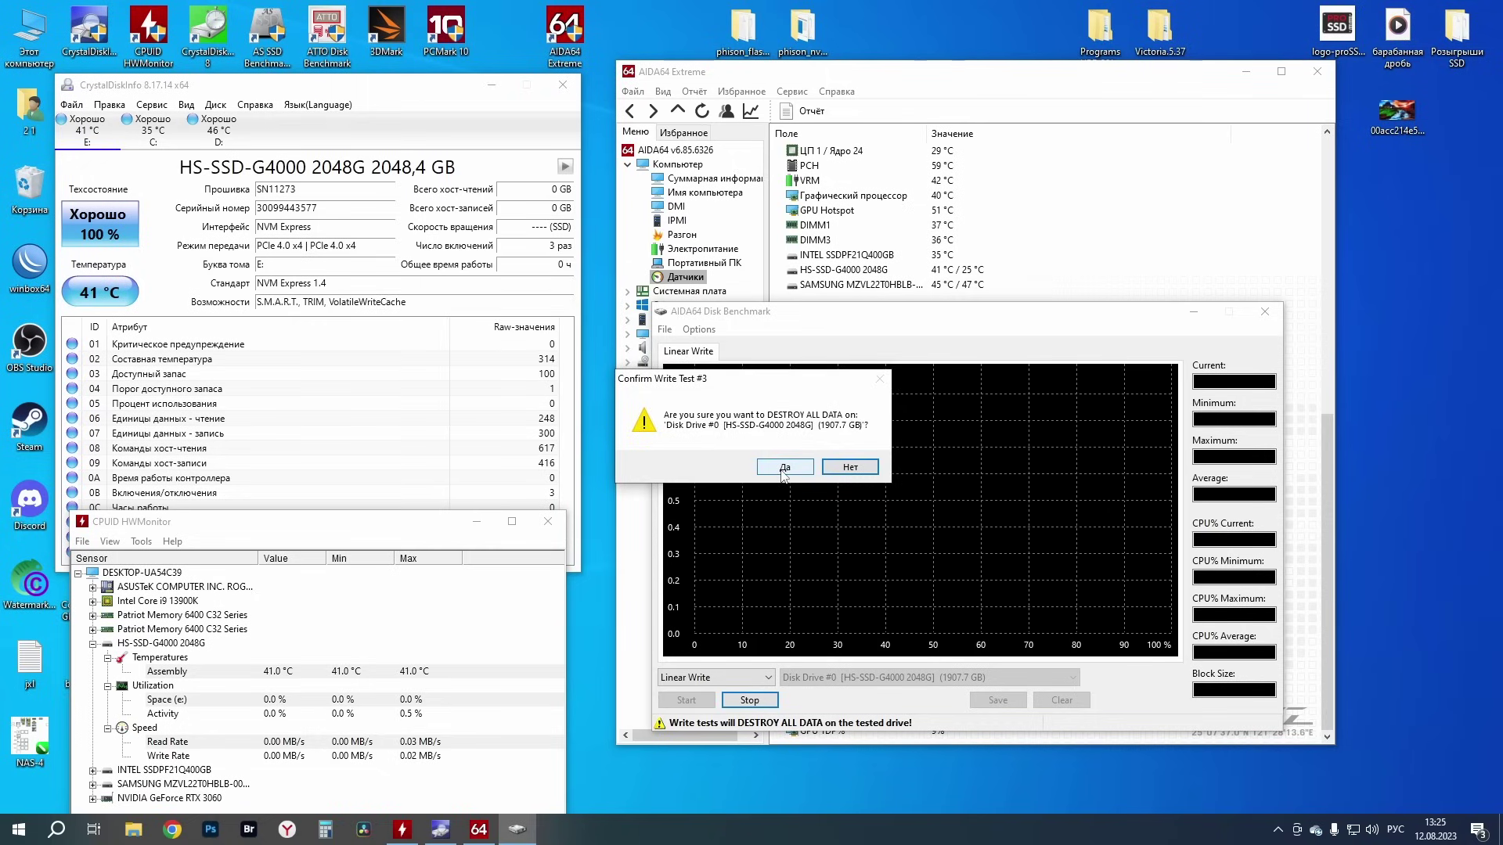
{"action": "left_click", "coordinate": [785, 470]}
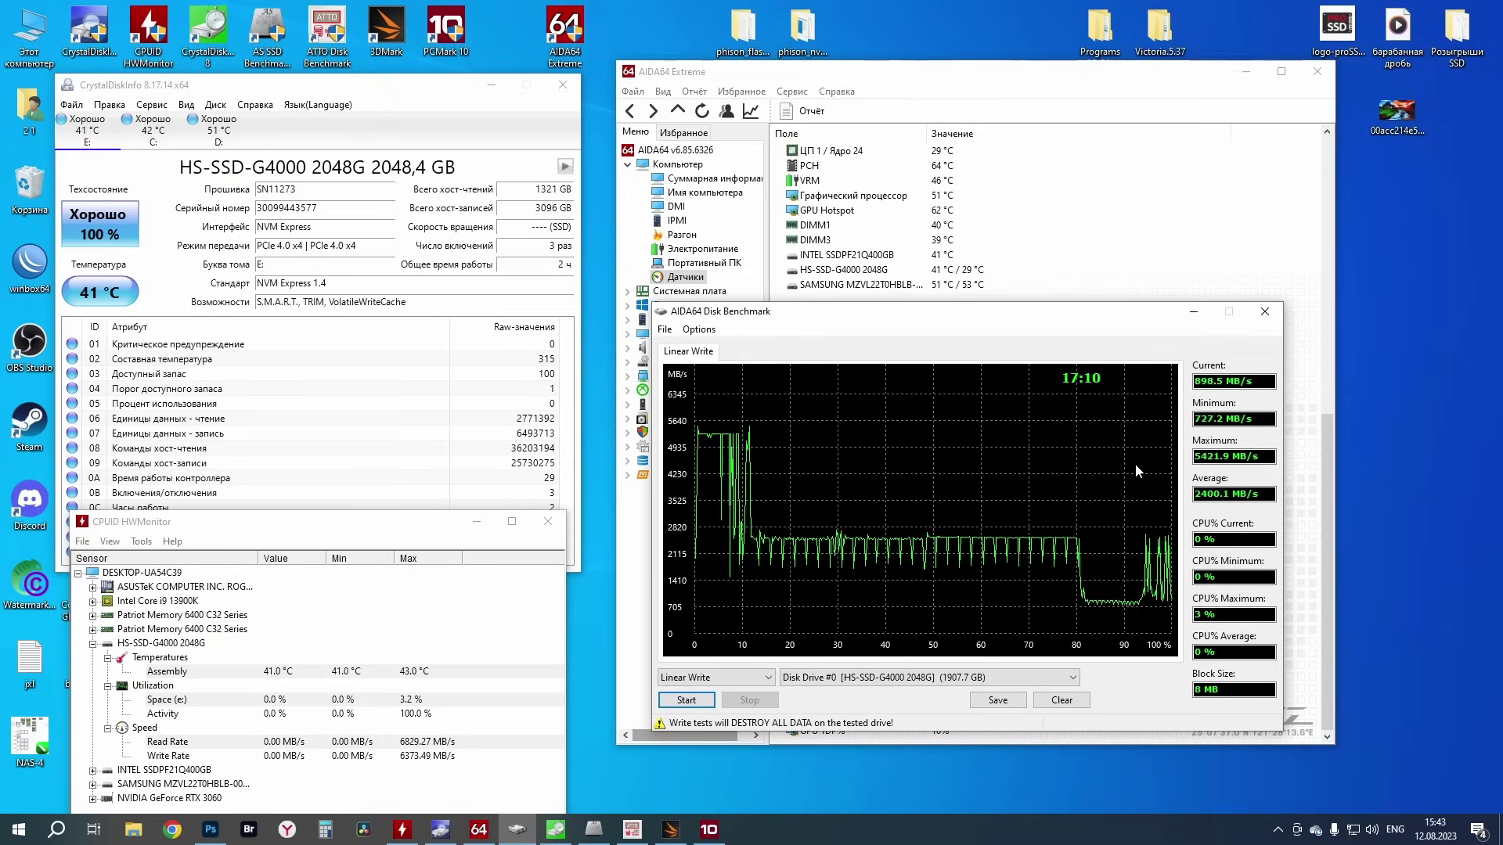
Minimize the Disk Benchmark and AIDA64 Extreme windows and highlight the HS-SSD-G4000 2048G Assembly temperature in HWMonitor
{"action": "left_click", "coordinate": [1194, 314]}
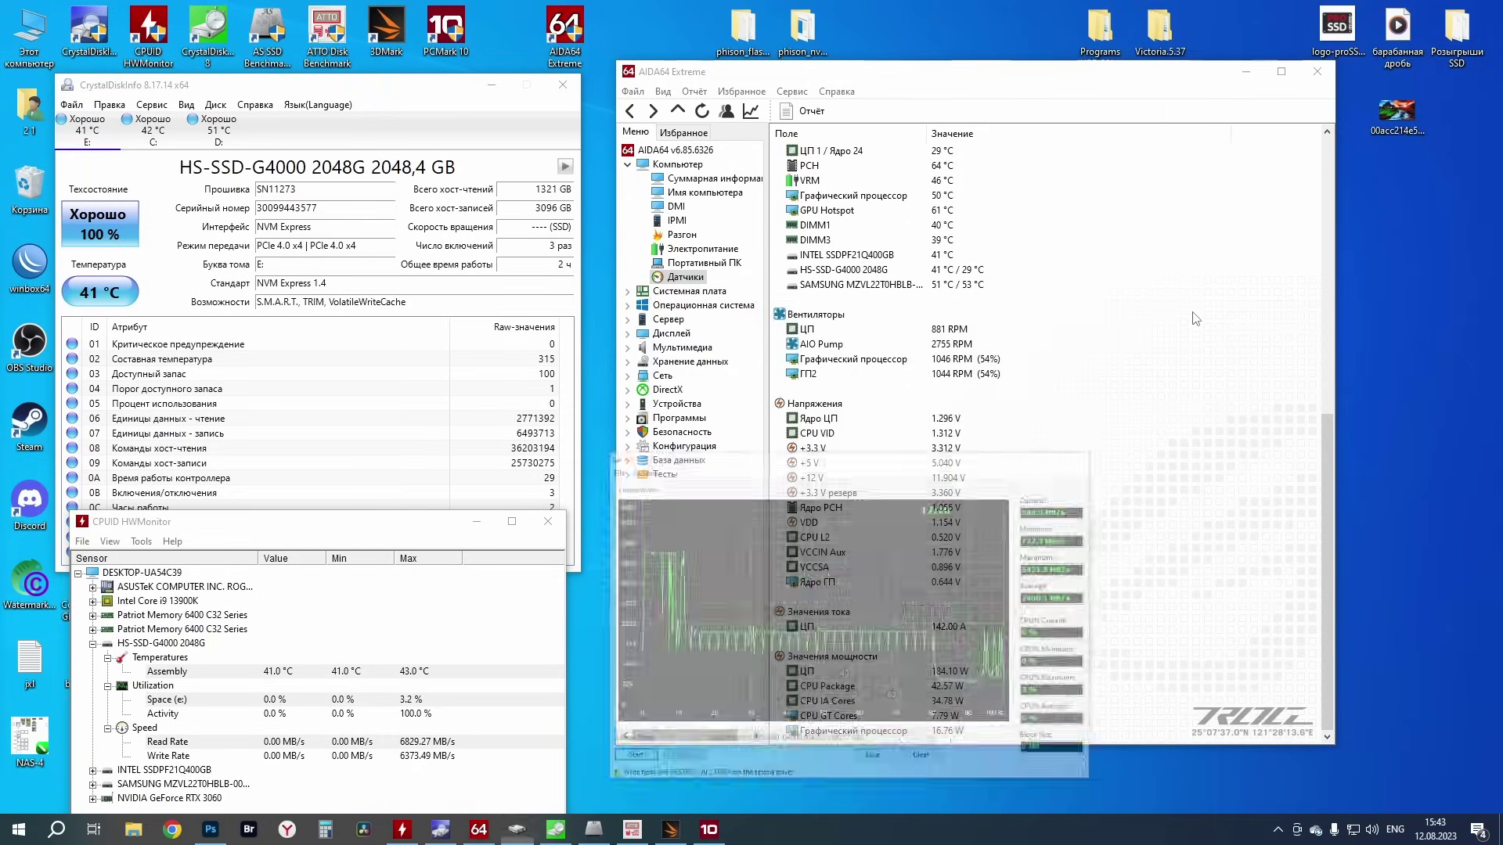
{"action": "left_click", "coordinate": [1249, 74]}
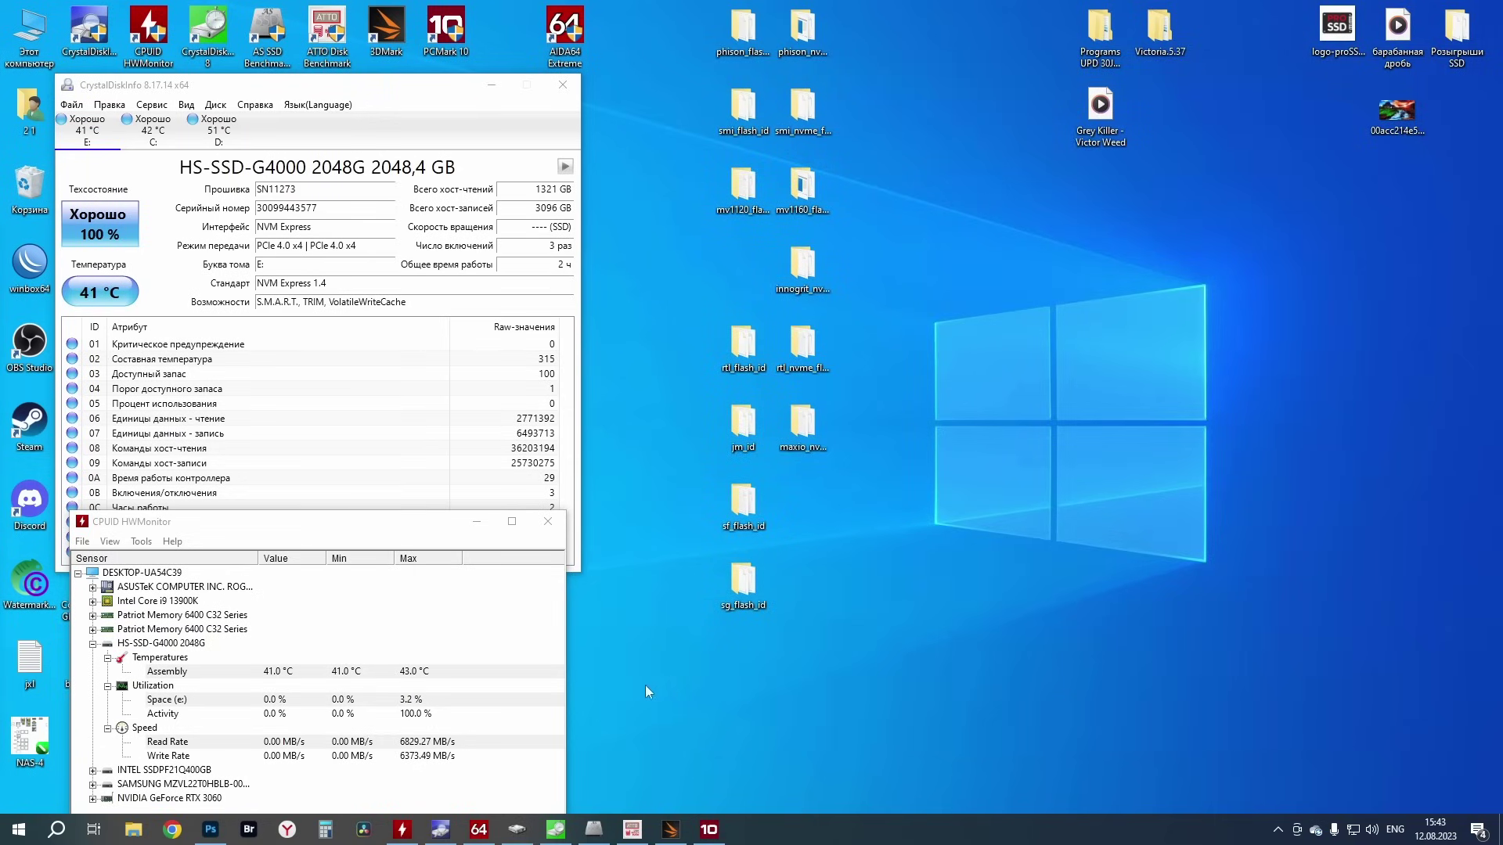
{"action": "left_click", "coordinate": [411, 676]}
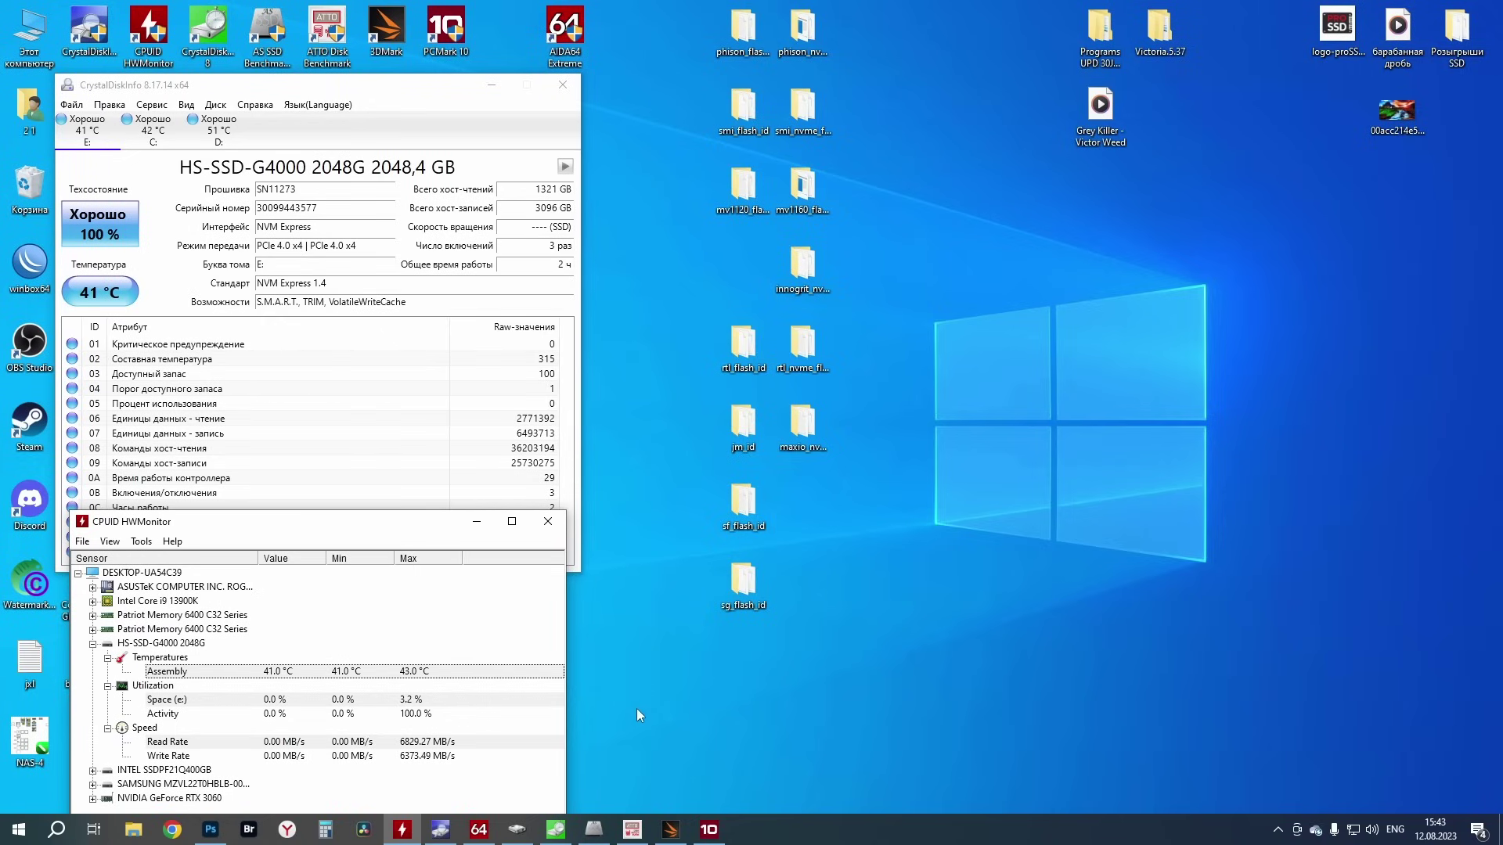
Display the CrystalDiskMark, AS SSD Benchmark and ATTO Disk Benchmark results for drive E: alongside each other
{"action": "left_click", "coordinate": [555, 829]}
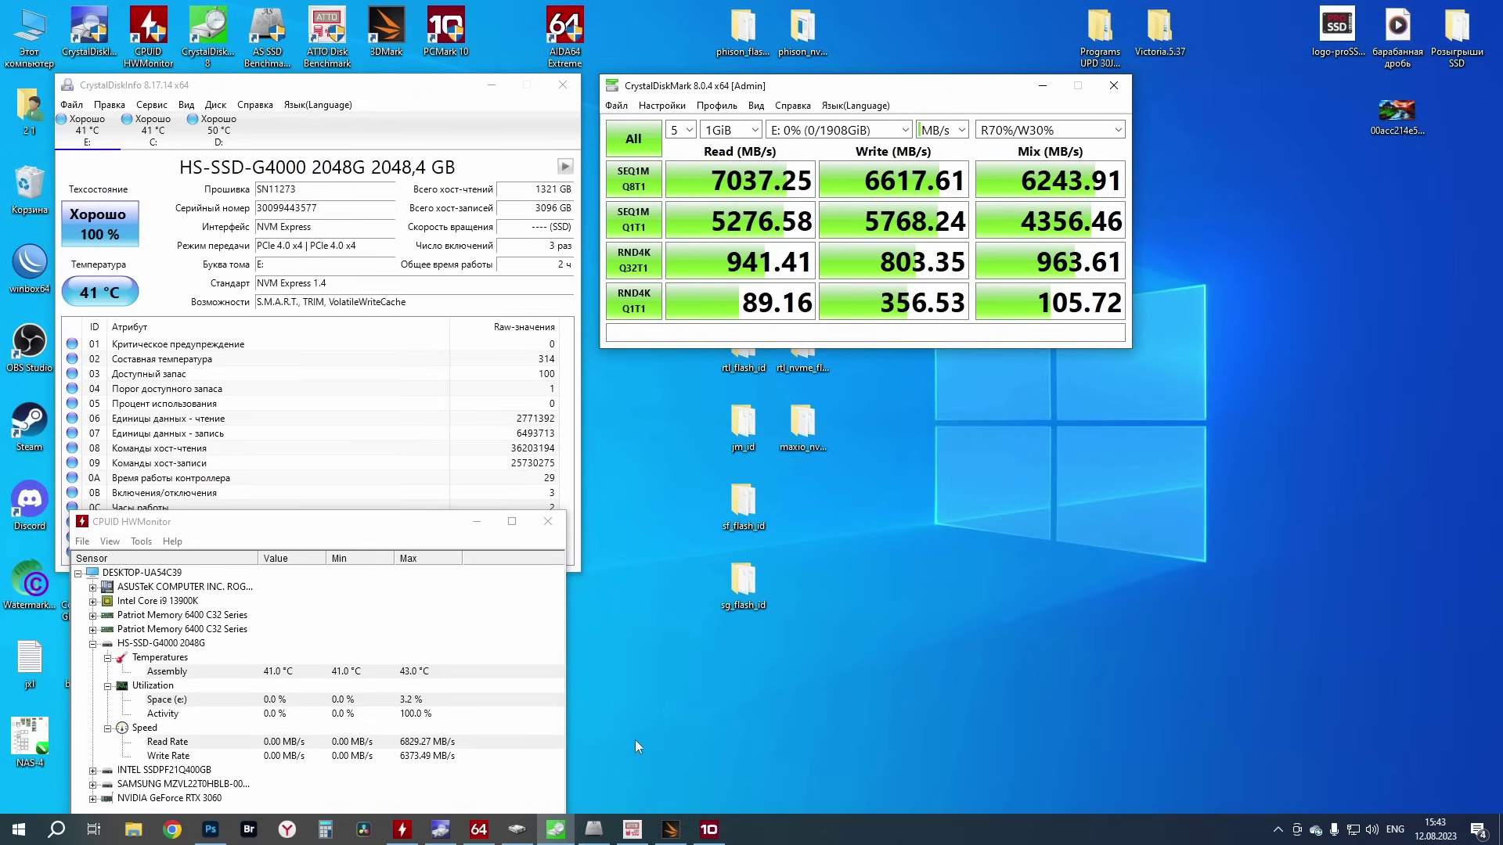
{"action": "left_click", "coordinate": [594, 829]}
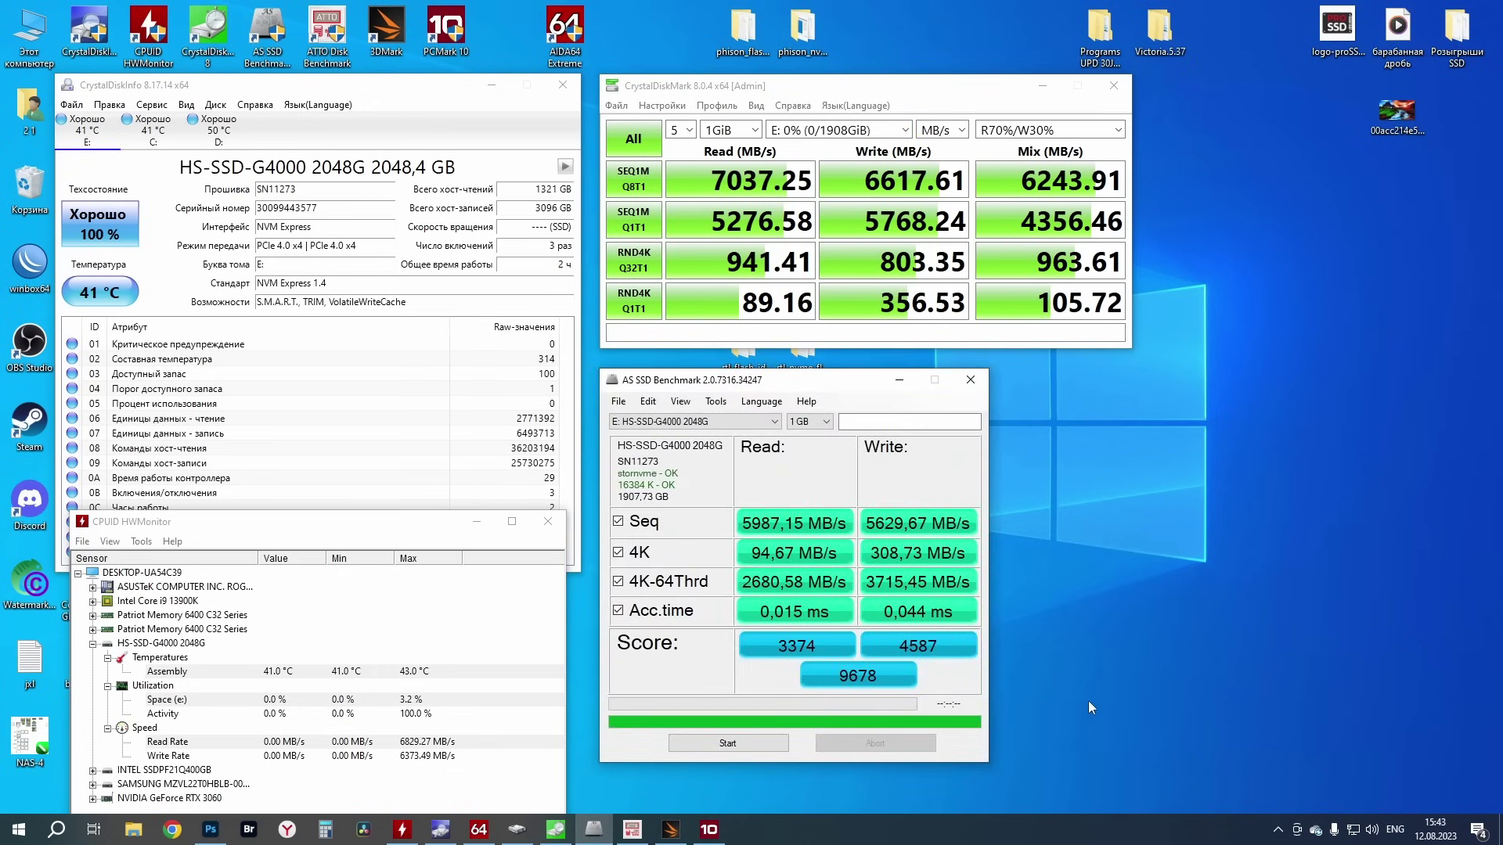
{"action": "left_click", "coordinate": [632, 829]}
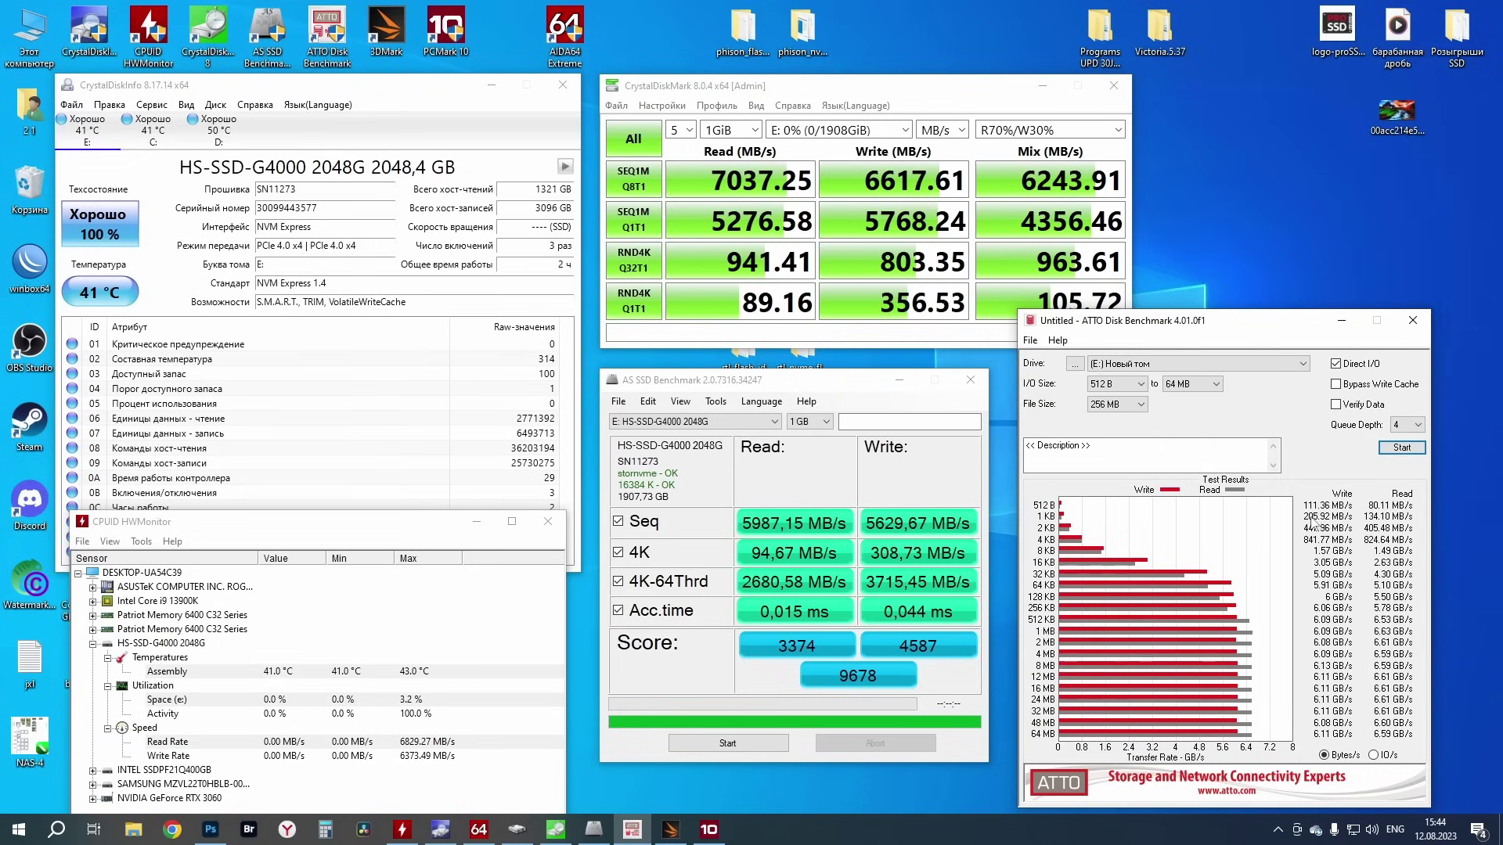
Review the 3DMark storage test and PCMark 10 system drive results, and minimize both programs
{"action": "left_click", "coordinate": [670, 829]}
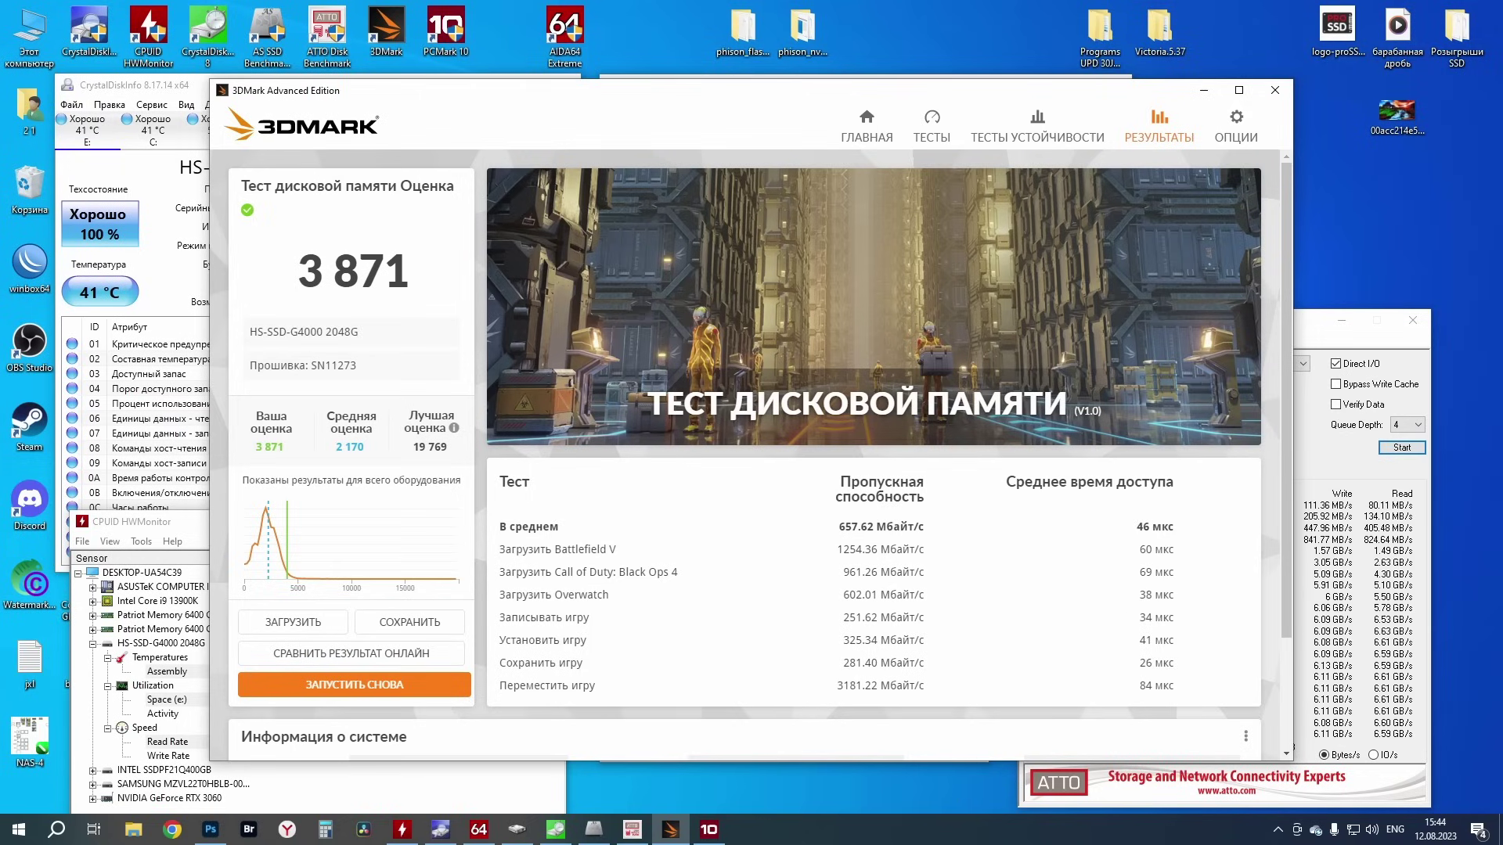
{"action": "left_click", "coordinate": [708, 830]}
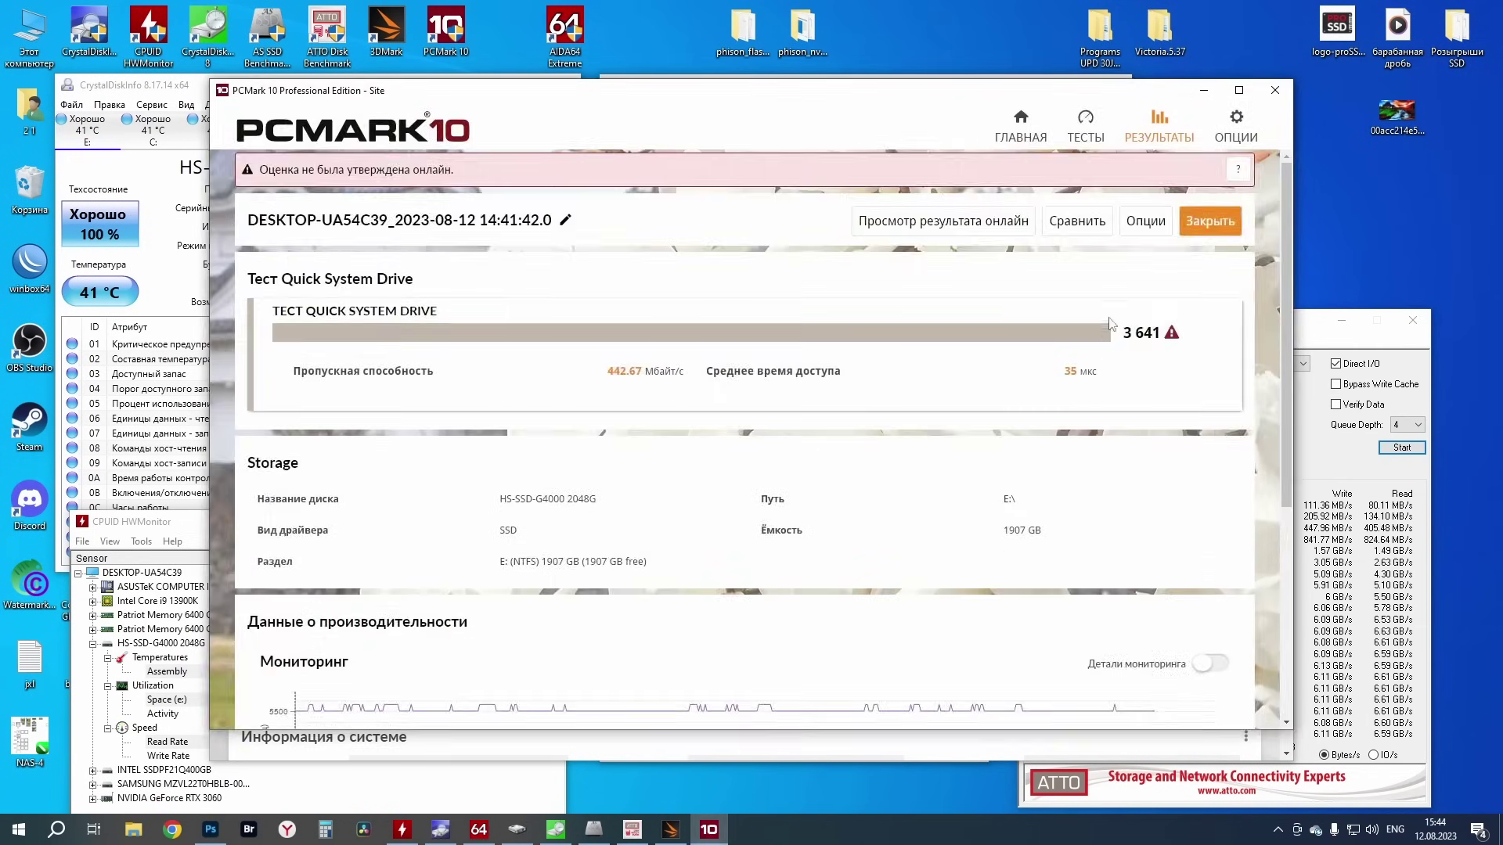
{"action": "left_click", "coordinate": [1210, 221]}
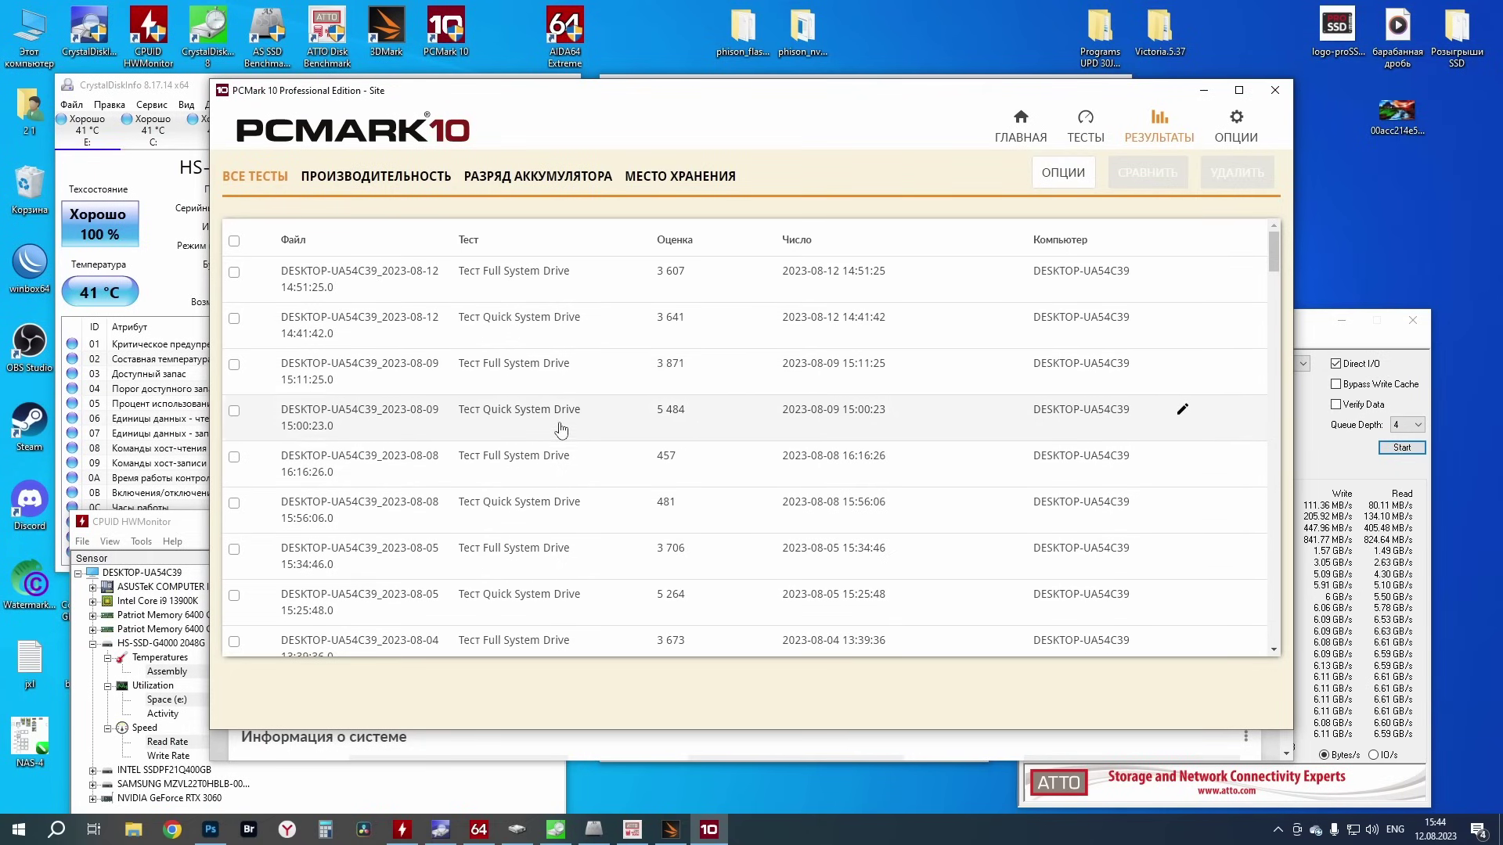
{"action": "left_click", "coordinate": [1206, 92]}
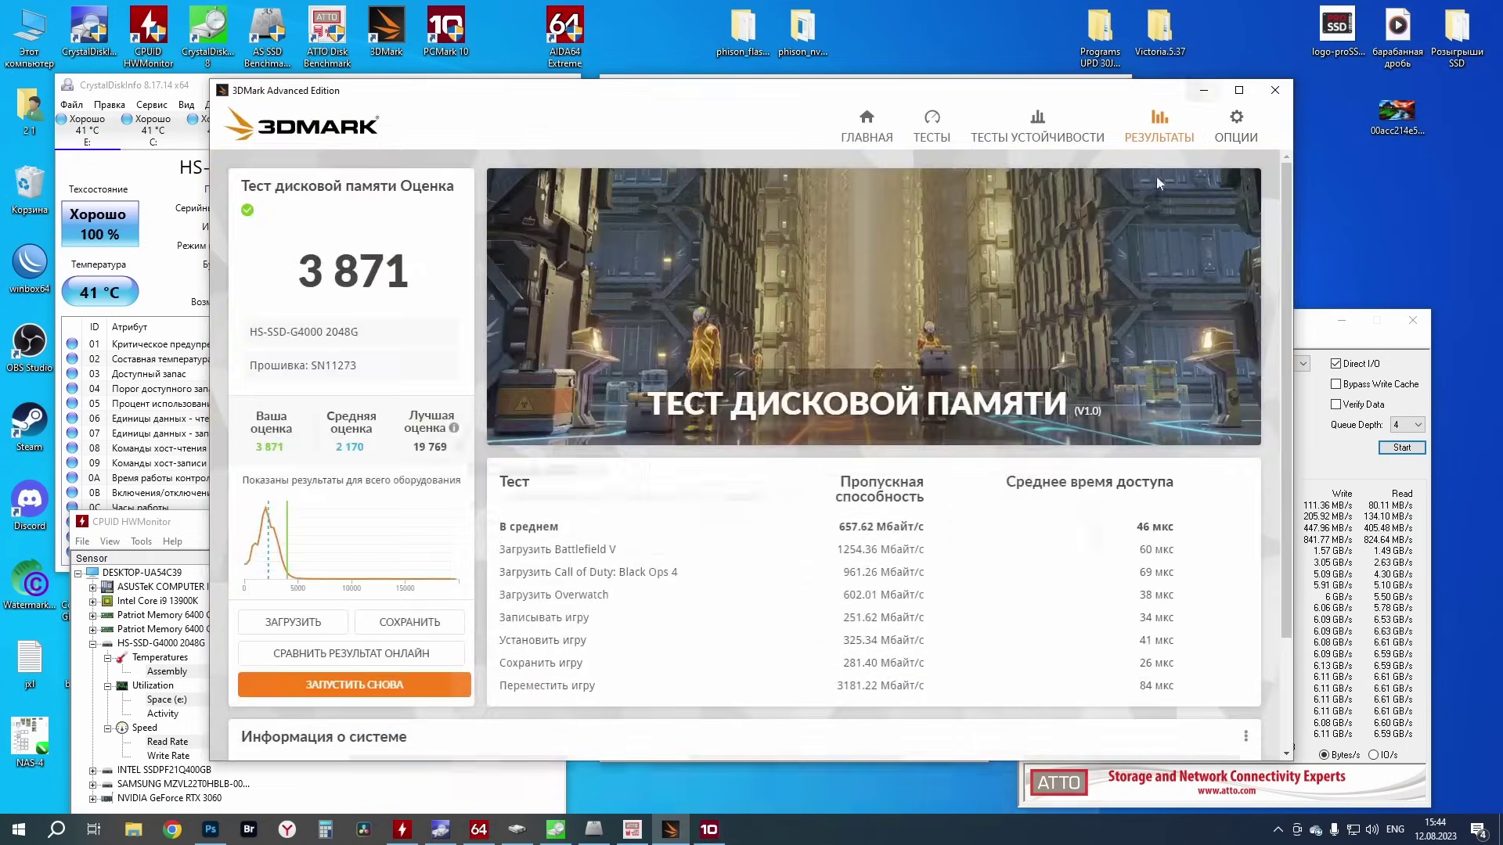
{"action": "left_click", "coordinate": [1205, 92]}
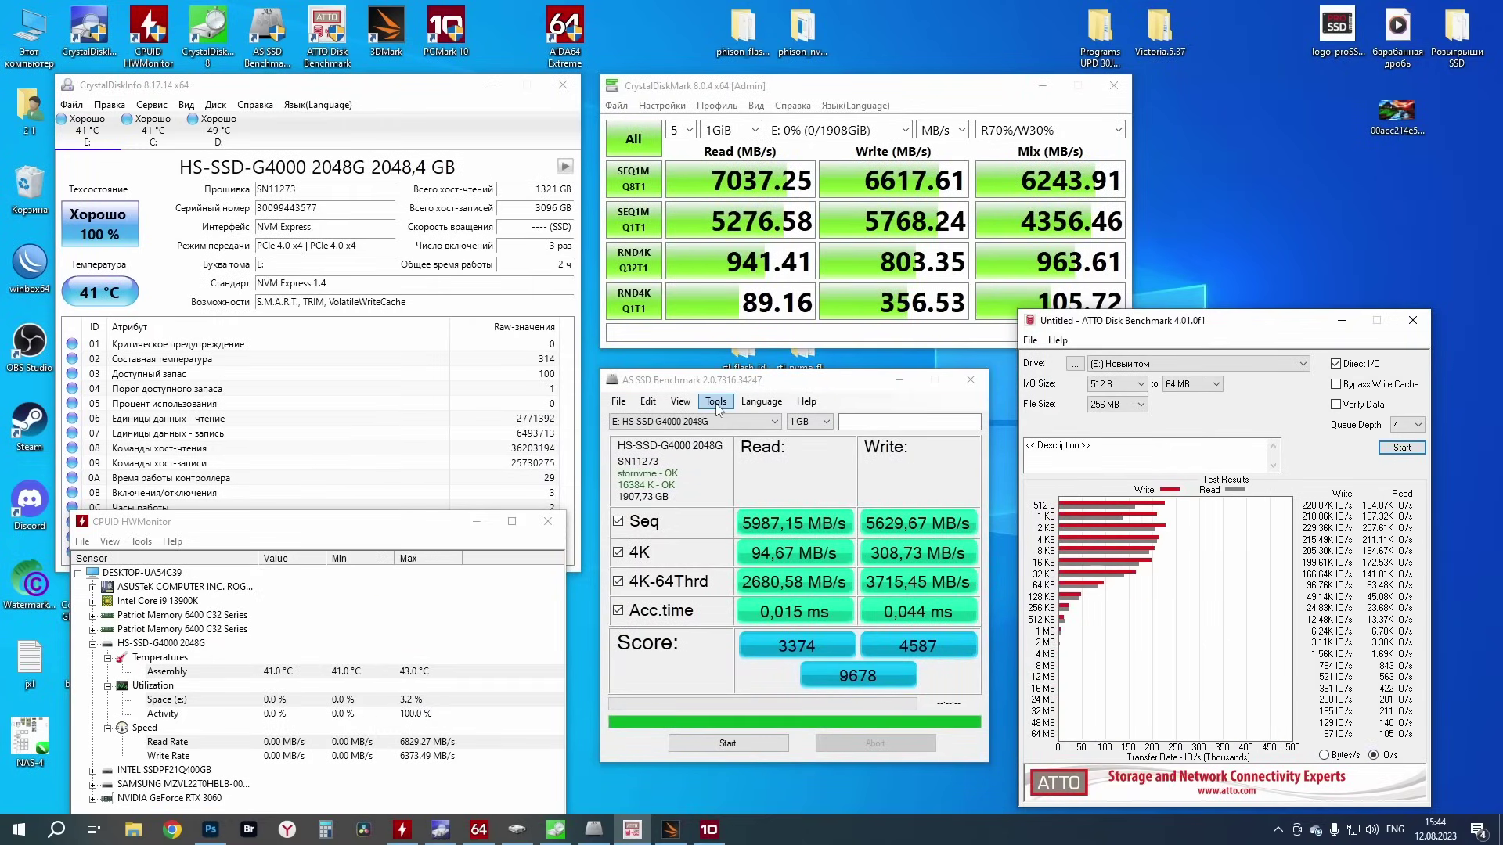
Show the AS SSD Benchmark and CrystalDiskMark results in IOPS, and minimize the three remaining benchmark windows
{"action": "left_click", "coordinate": [680, 401]}
{"action": "left_click", "coordinate": [693, 435]}
{"action": "left_click", "coordinate": [939, 131]}
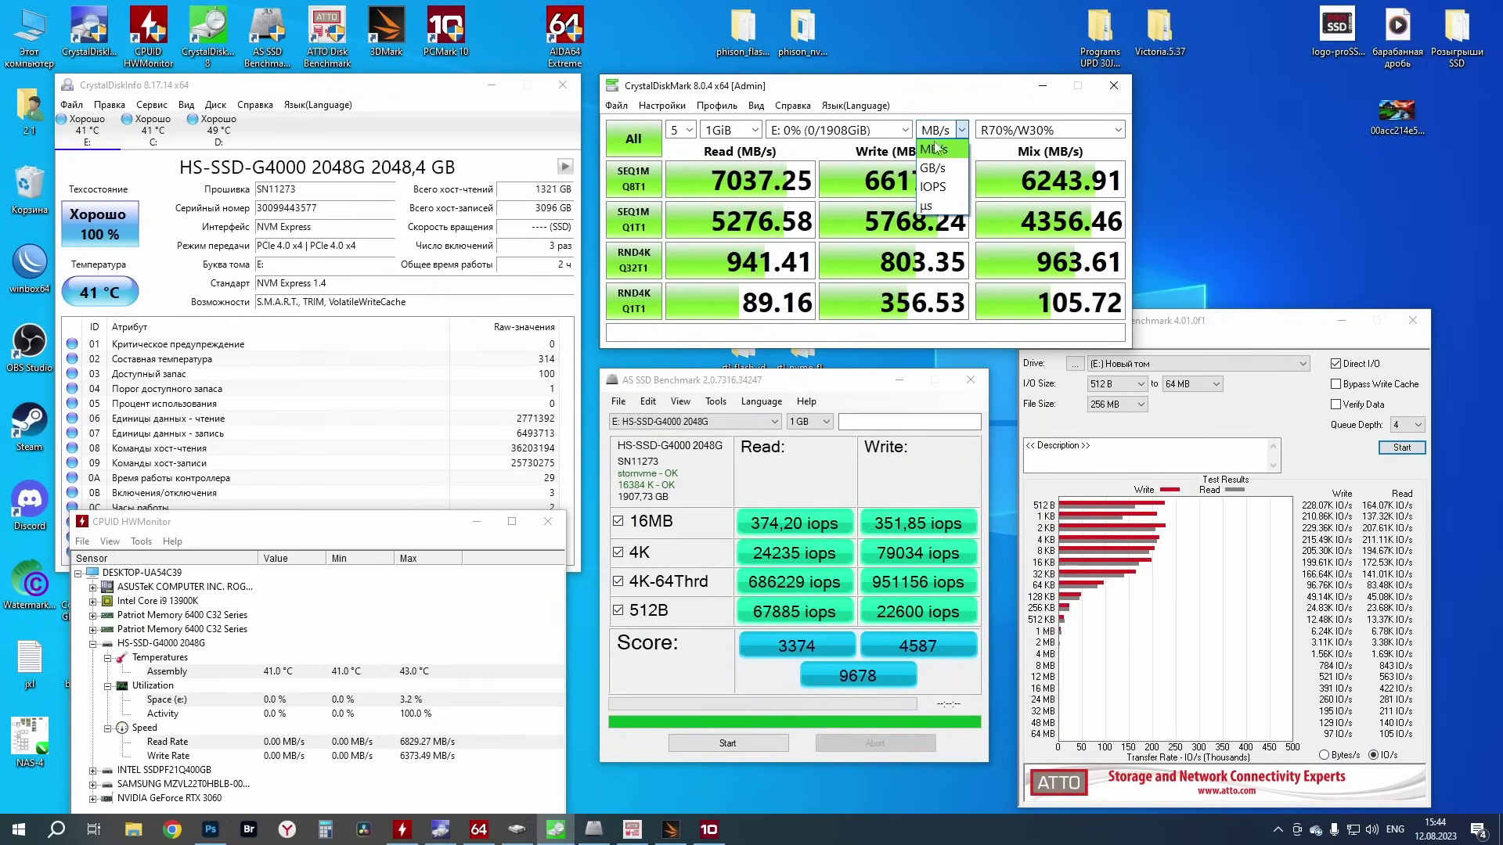
{"action": "left_click", "coordinate": [933, 187]}
{"action": "left_click", "coordinate": [1342, 321]}
{"action": "left_click", "coordinate": [899, 379]}
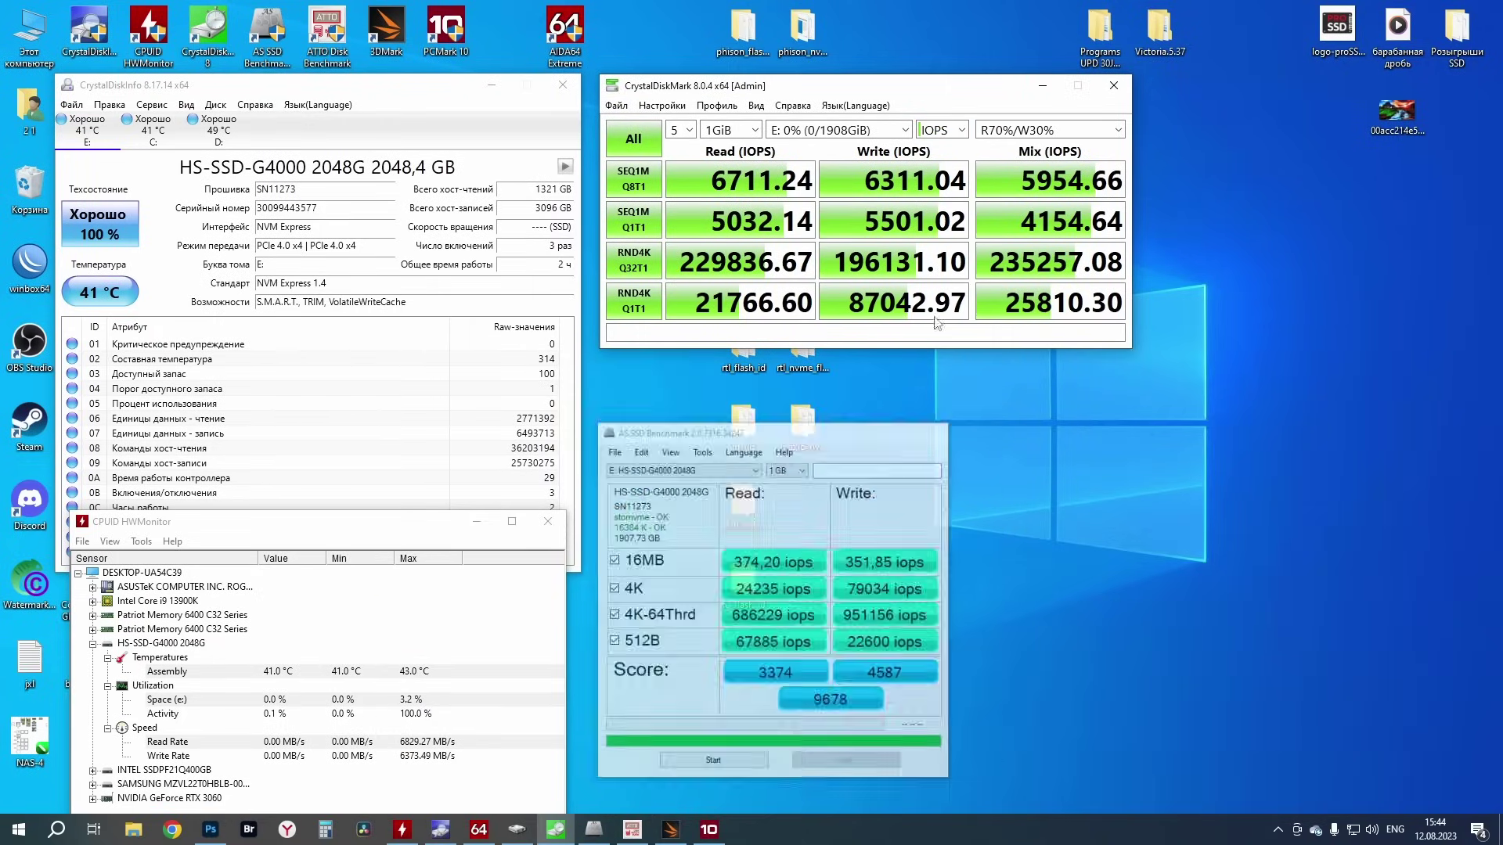
{"action": "left_click", "coordinate": [1043, 86]}
Copy the RENDER-100 folder from PM9A1 2TB (D:) to Новый том (E:), moving the progress window clear of the file list
{"action": "double_click", "coordinate": [29, 35]}
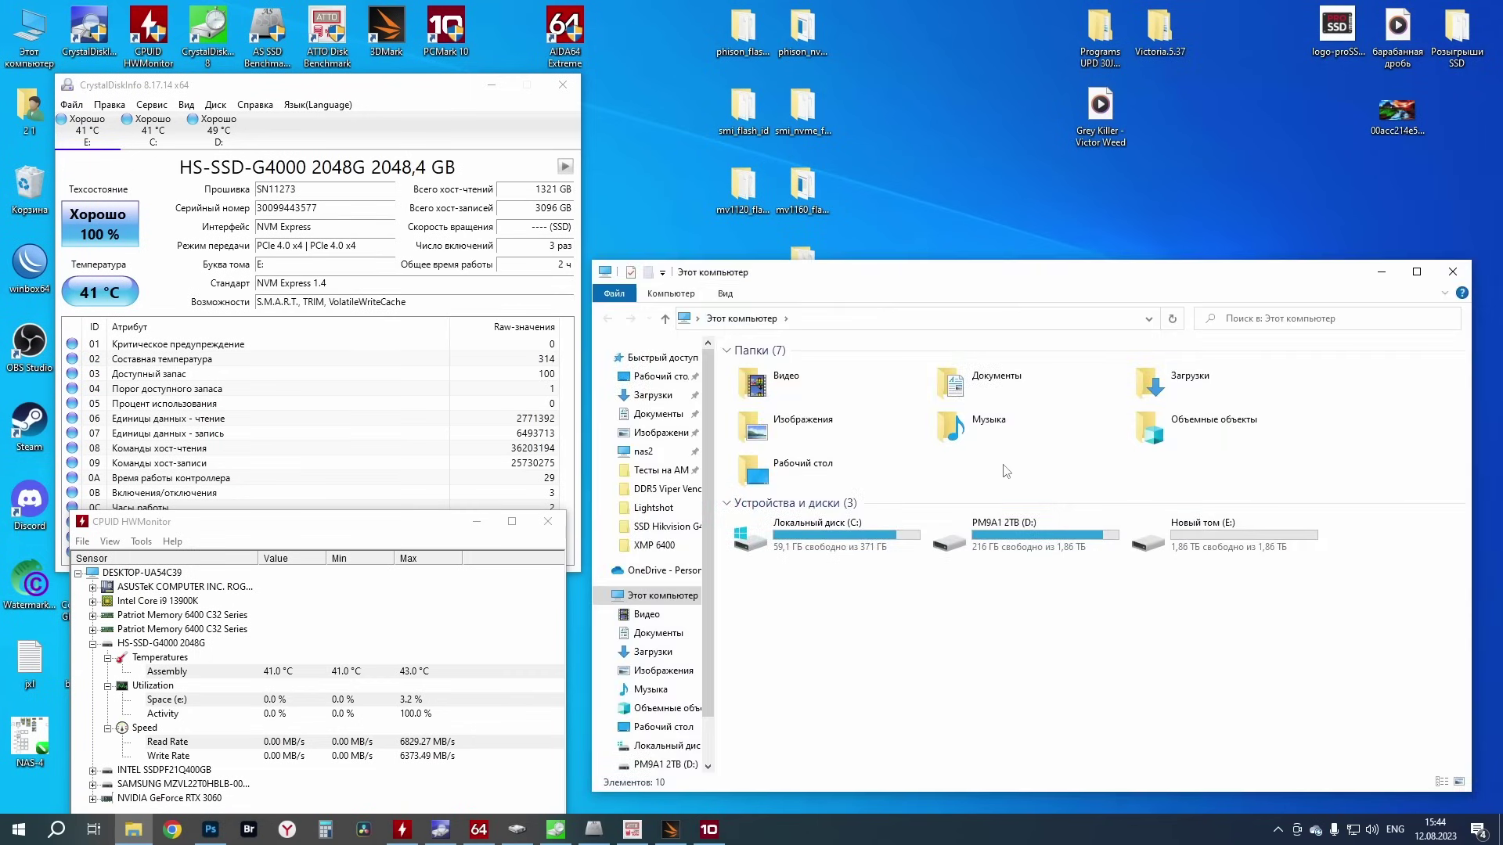
{"action": "double_click", "coordinate": [1010, 534]}
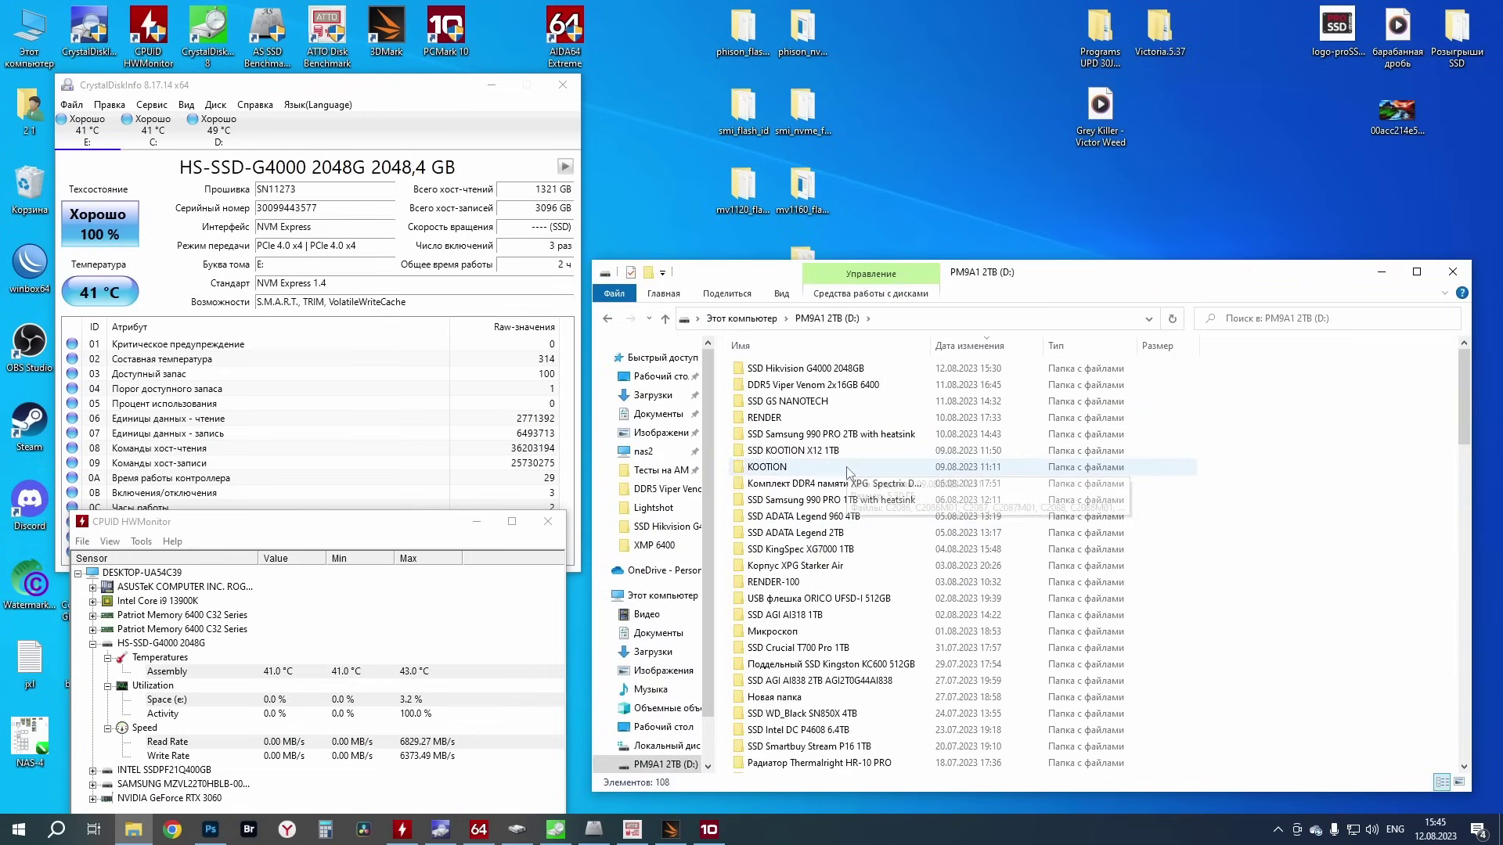
{"action": "left_click", "coordinate": [809, 585]}
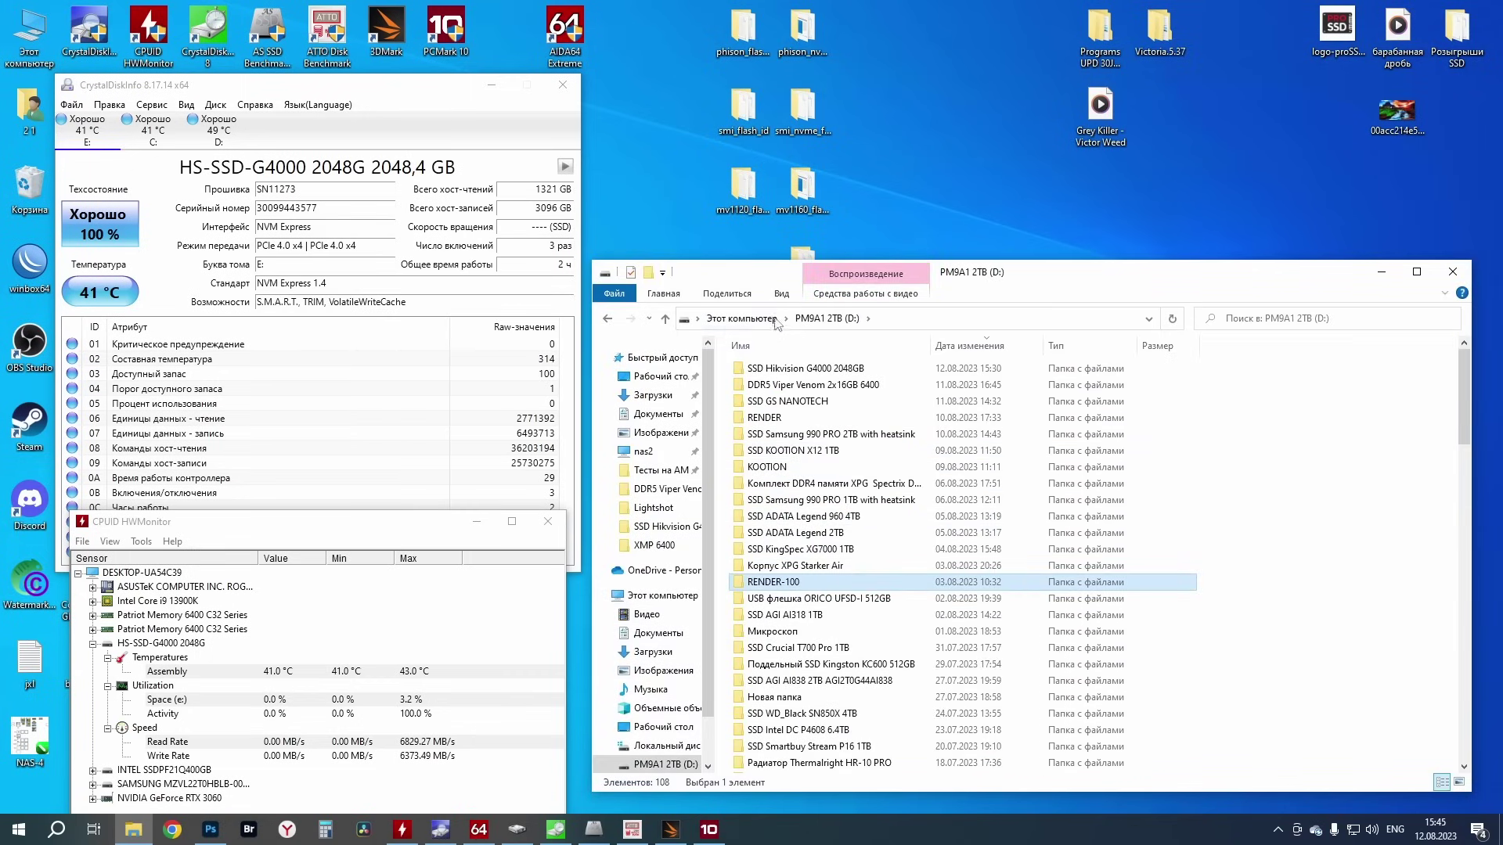
{"action": "left_click", "coordinate": [742, 318]}
{"action": "double_click", "coordinate": [1174, 534]}
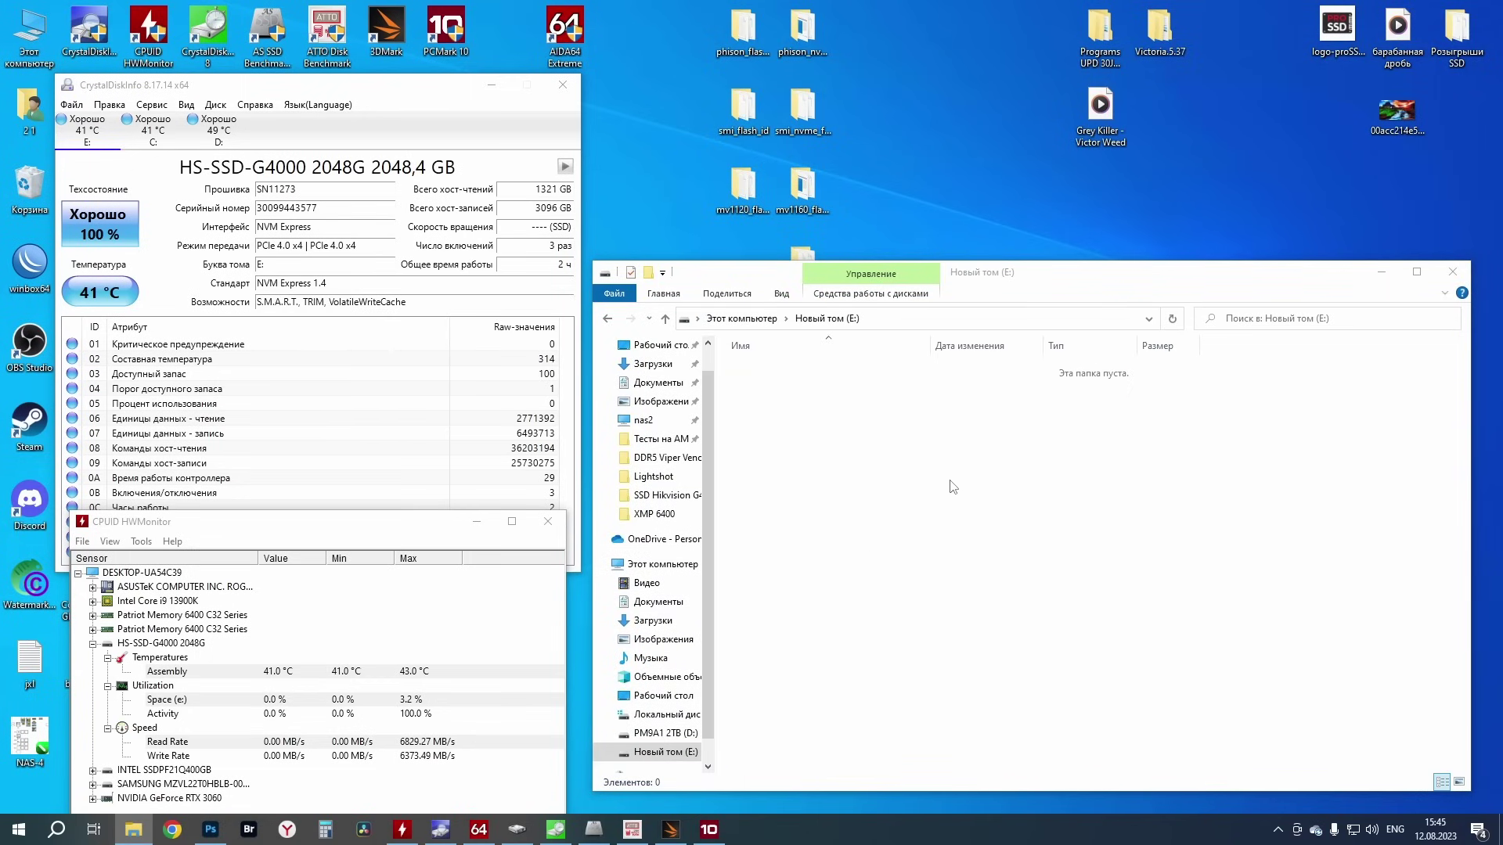
{"action": "key", "text": "ctrl+v"}
{"action": "left_click_drag", "start_coordinate": [365, 213], "coordinate": [1264, 554]}
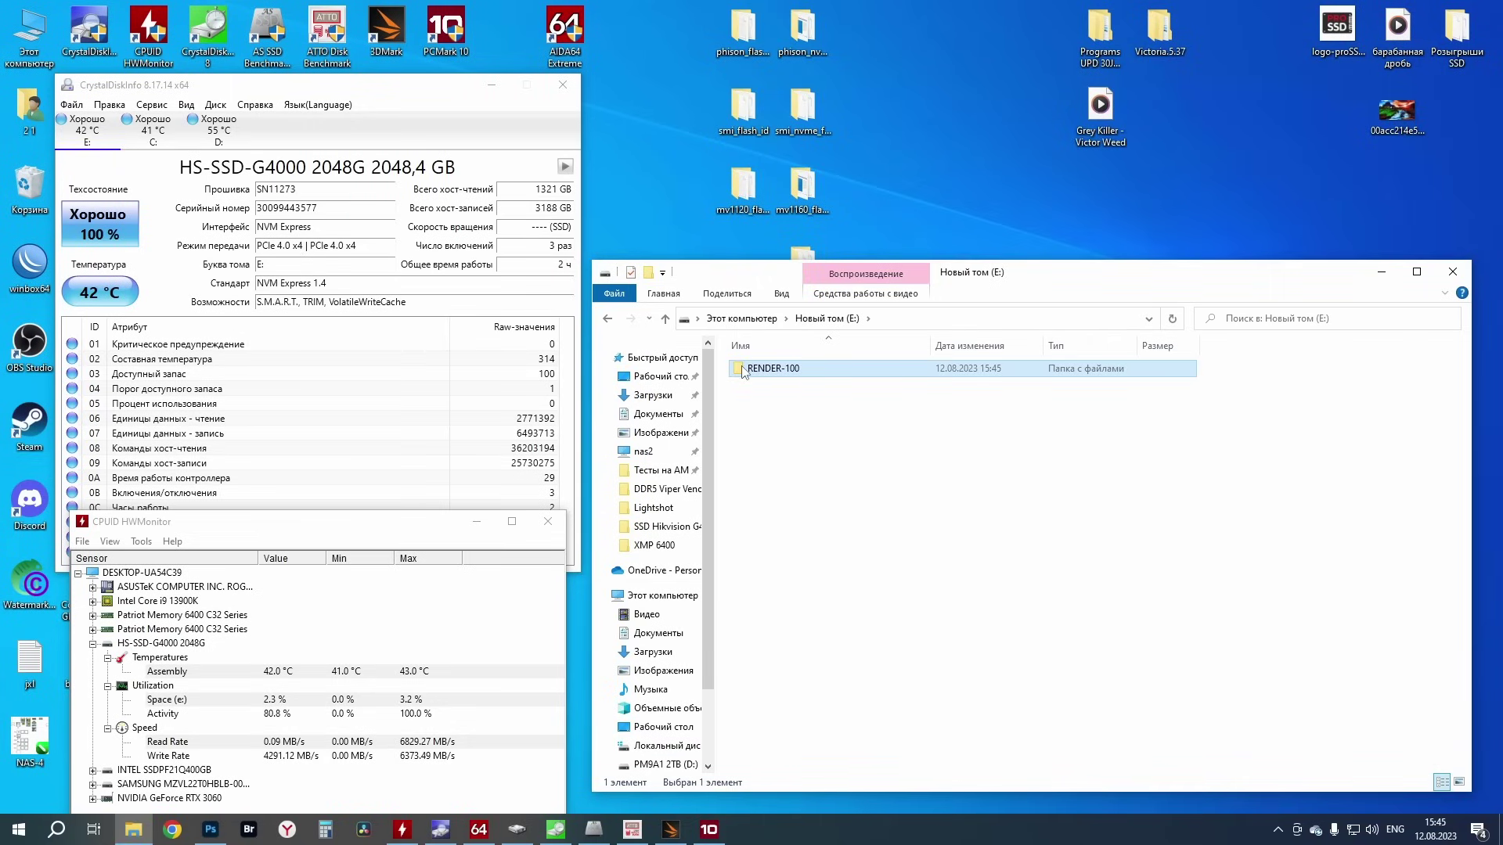
Rename the copied folder on E: as 1 and start a second copy of RENDER-100 there, moving its progress window aside
{"action": "left_click", "coordinate": [797, 375]}
{"action": "type", "text": "1"}
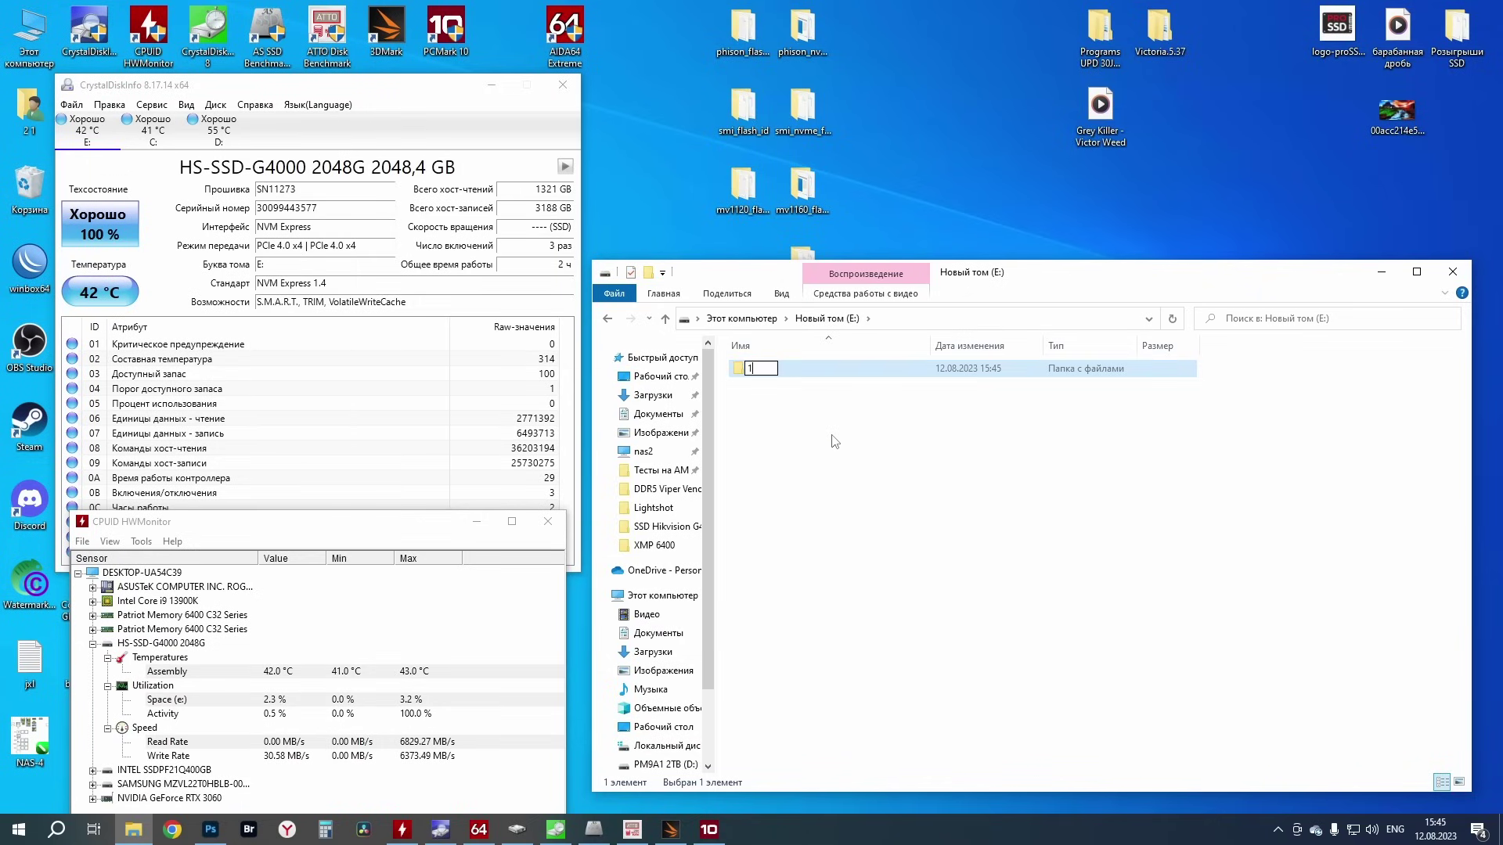
{"action": "left_click", "coordinate": [836, 441]}
{"action": "key", "text": "ctrl+v"}
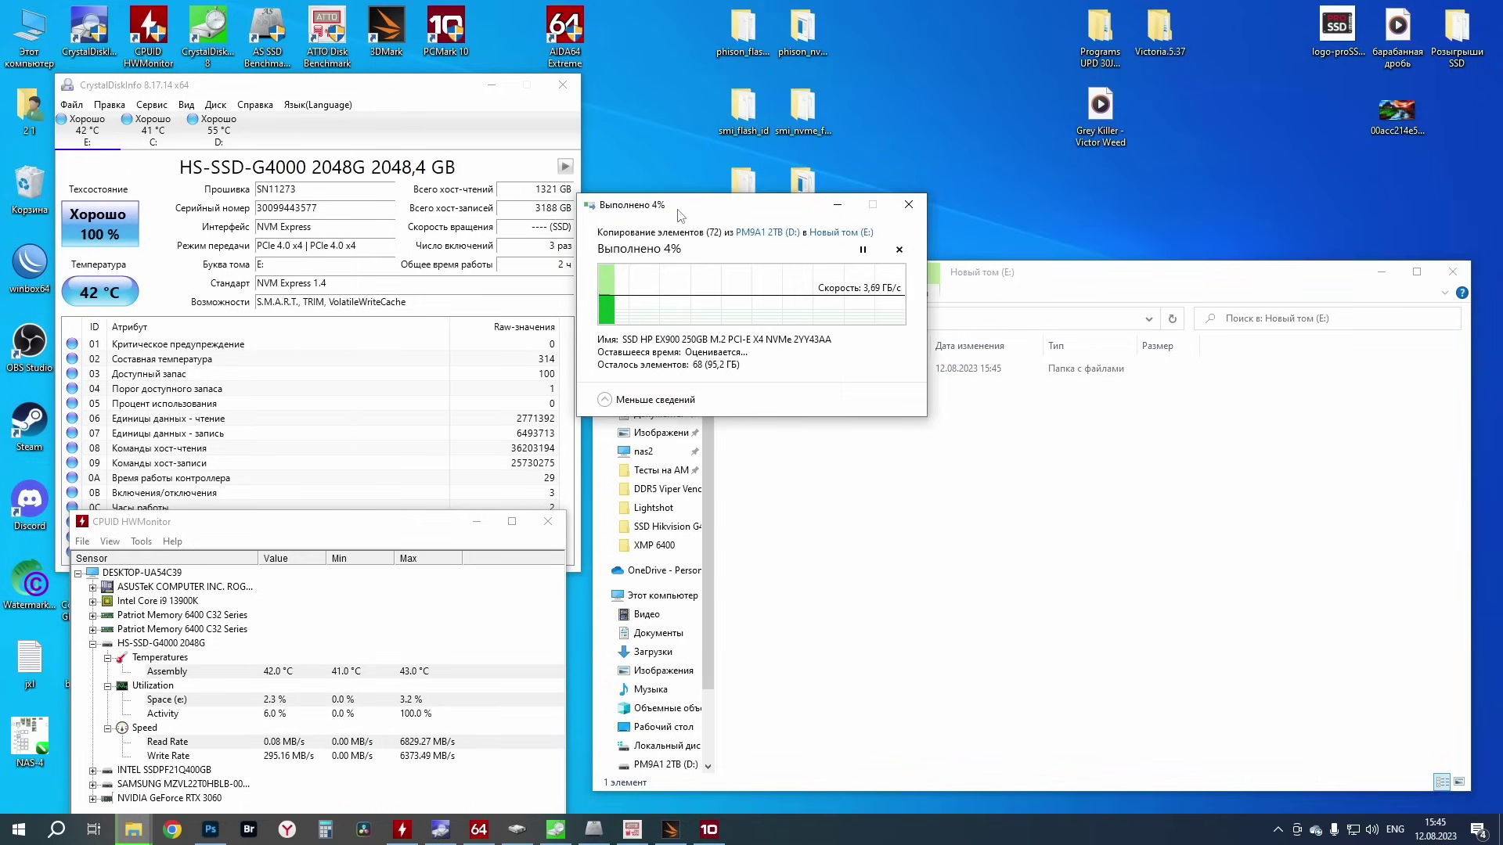
{"action": "left_click_drag", "start_coordinate": [703, 206], "coordinate": [1189, 550]}
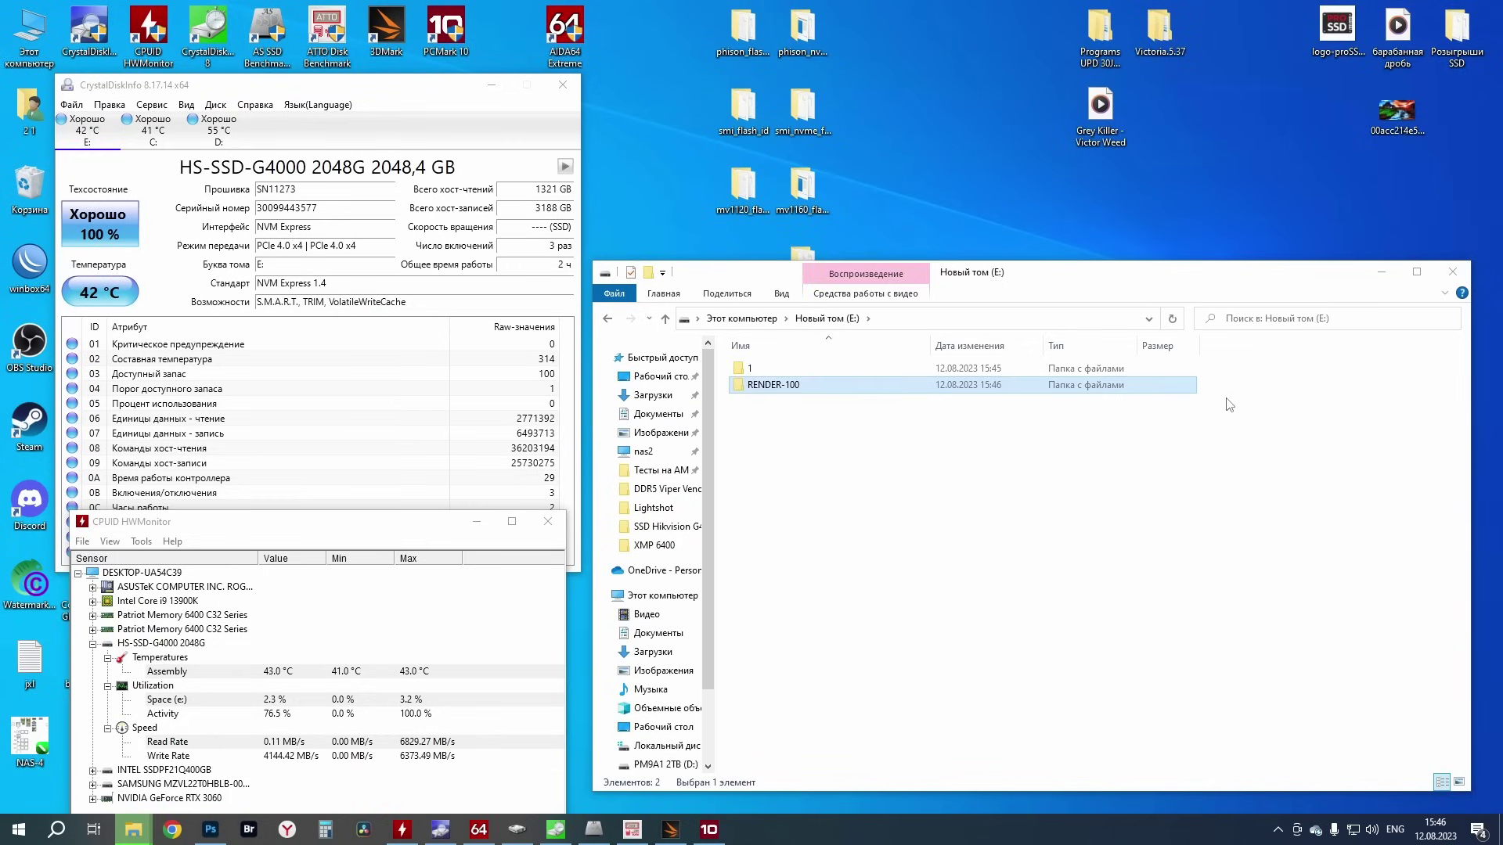
Rename the second RENDER-100 copy as 2 and start a third copy on E:, moving its progress window aside
{"action": "left_click", "coordinate": [786, 386]}
{"action": "key", "text": "F2"}
{"action": "type", "text": "2"}
{"action": "key", "text": "Return"}
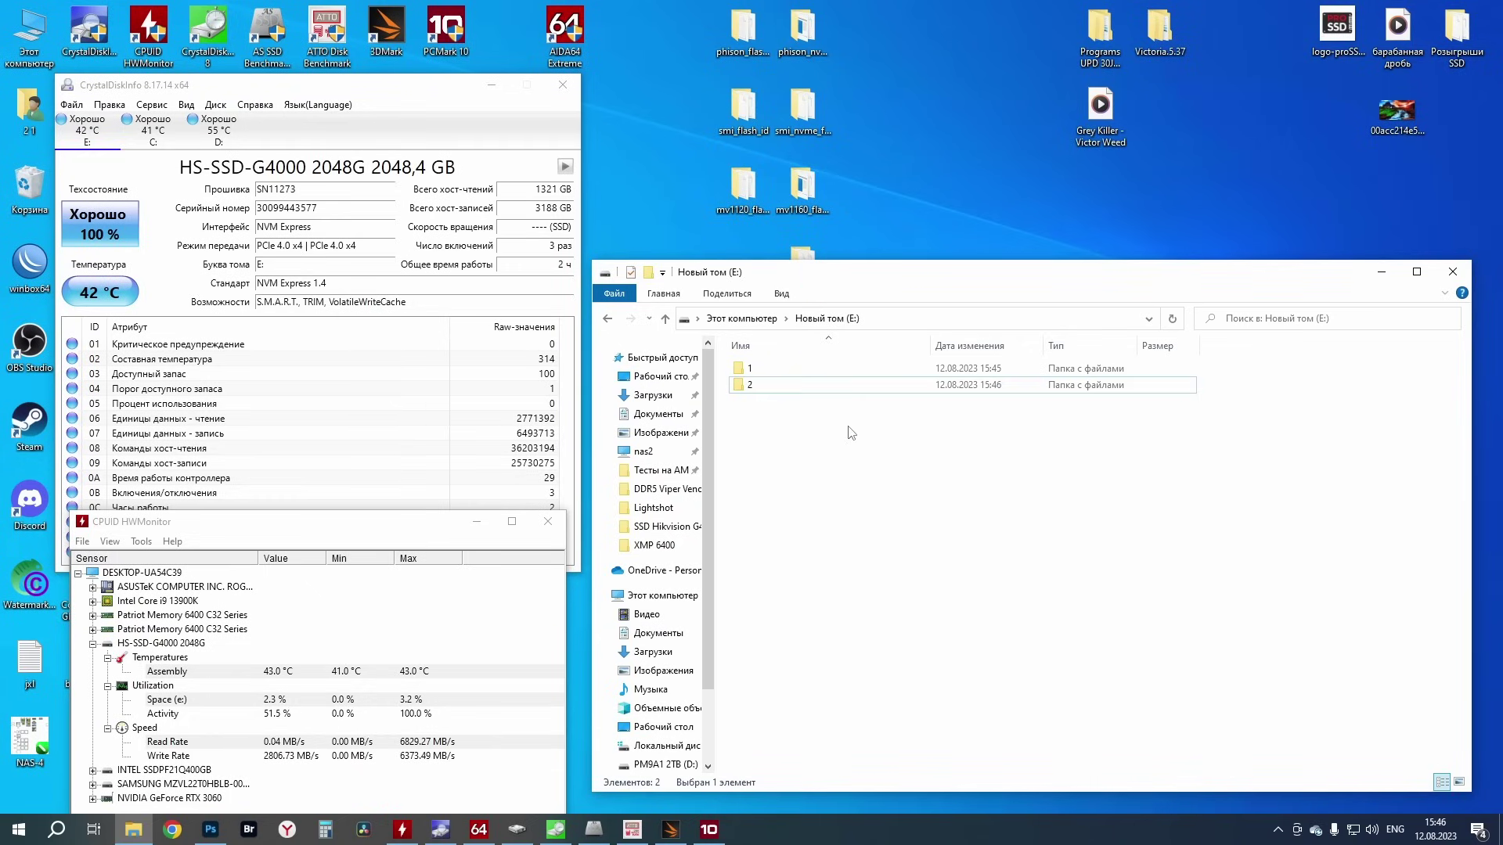
{"action": "key", "text": "ctrl+v"}
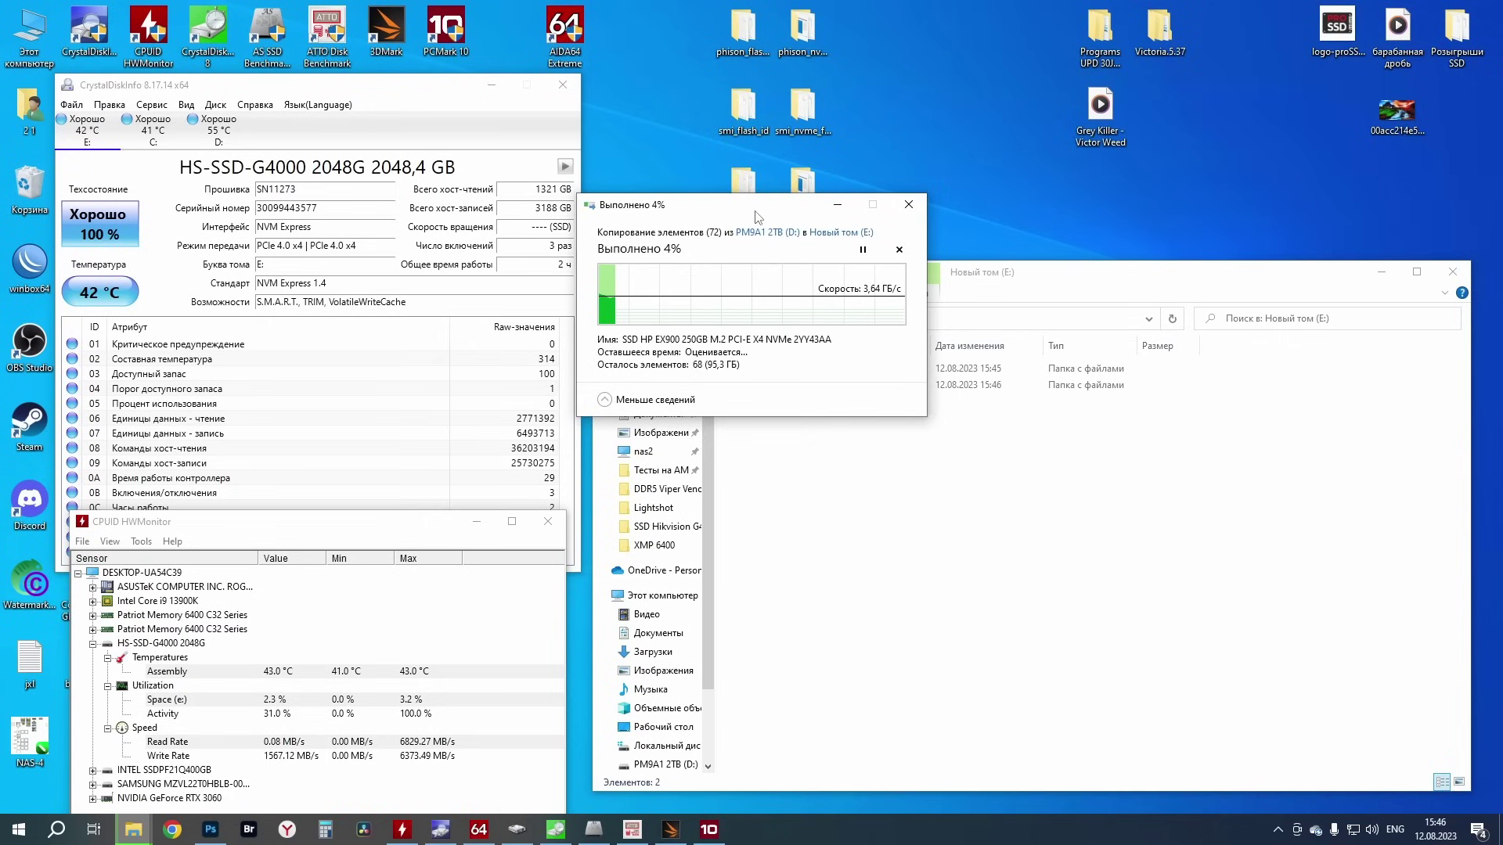
{"action": "left_click_drag", "start_coordinate": [761, 209], "coordinate": [1276, 559]}
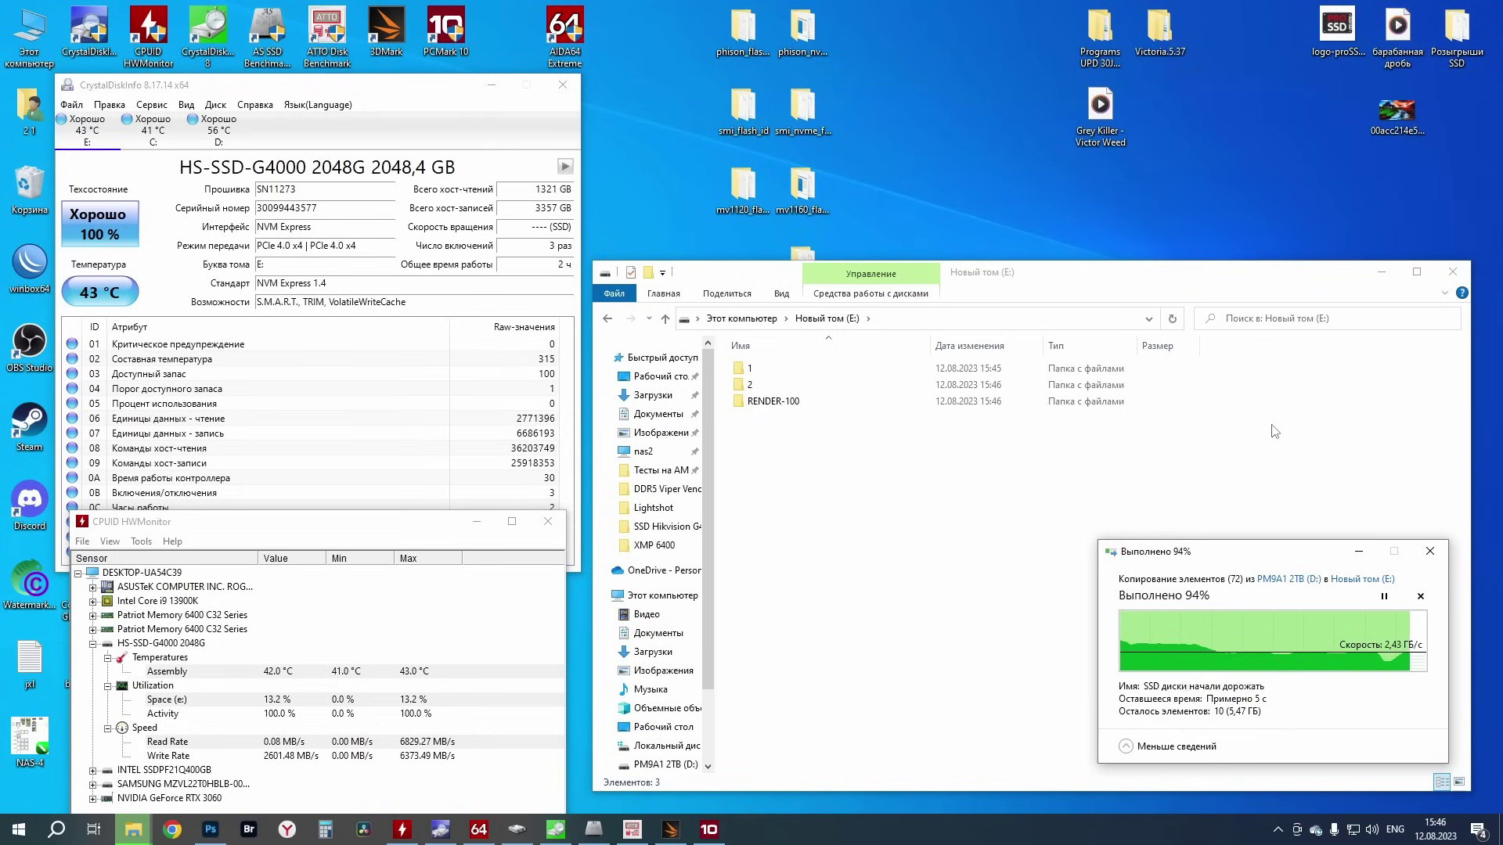
Rename the third RENDER-100 copy as 3 and start a fourth copy on E:, moving its progress window aside
{"action": "left_click", "coordinate": [778, 402]}
{"action": "key", "text": "F2"}
{"action": "type", "text": "3"}
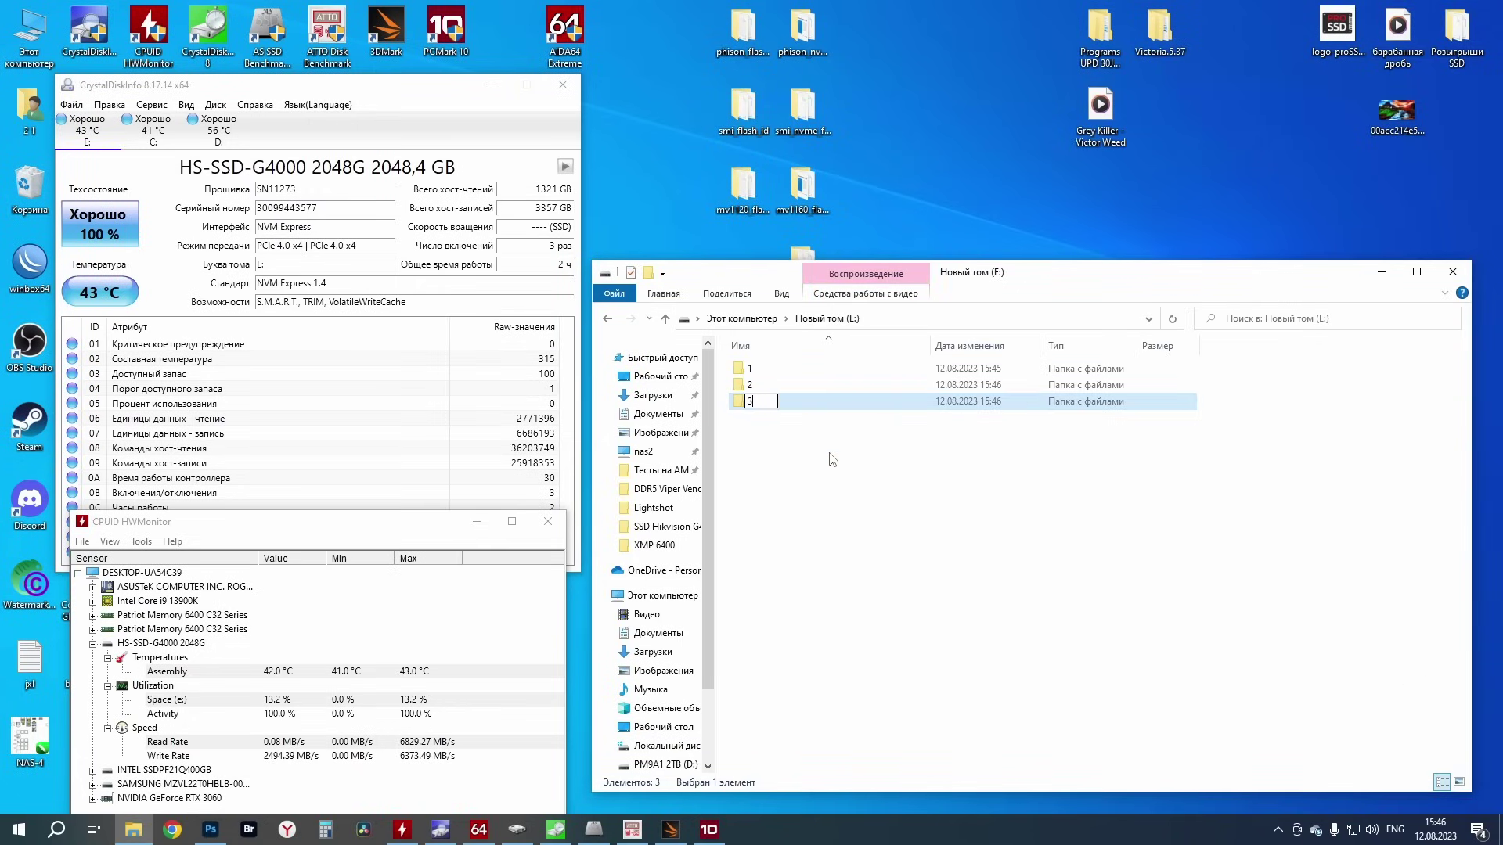
{"action": "left_click", "coordinate": [834, 460]}
{"action": "key", "text": "ctrl+v"}
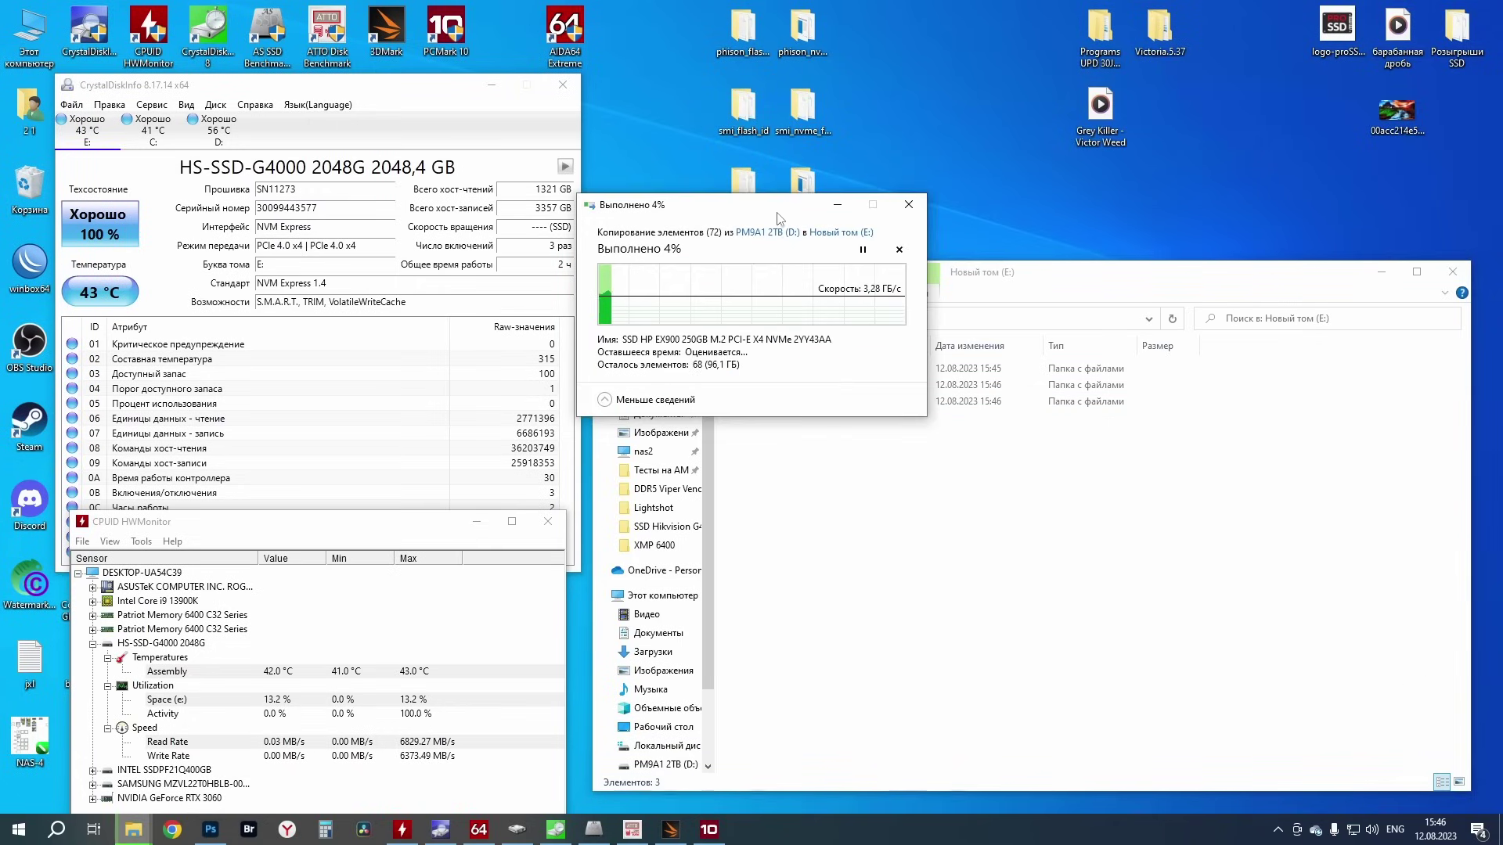
{"action": "left_click_drag", "start_coordinate": [785, 201], "coordinate": [1293, 555]}
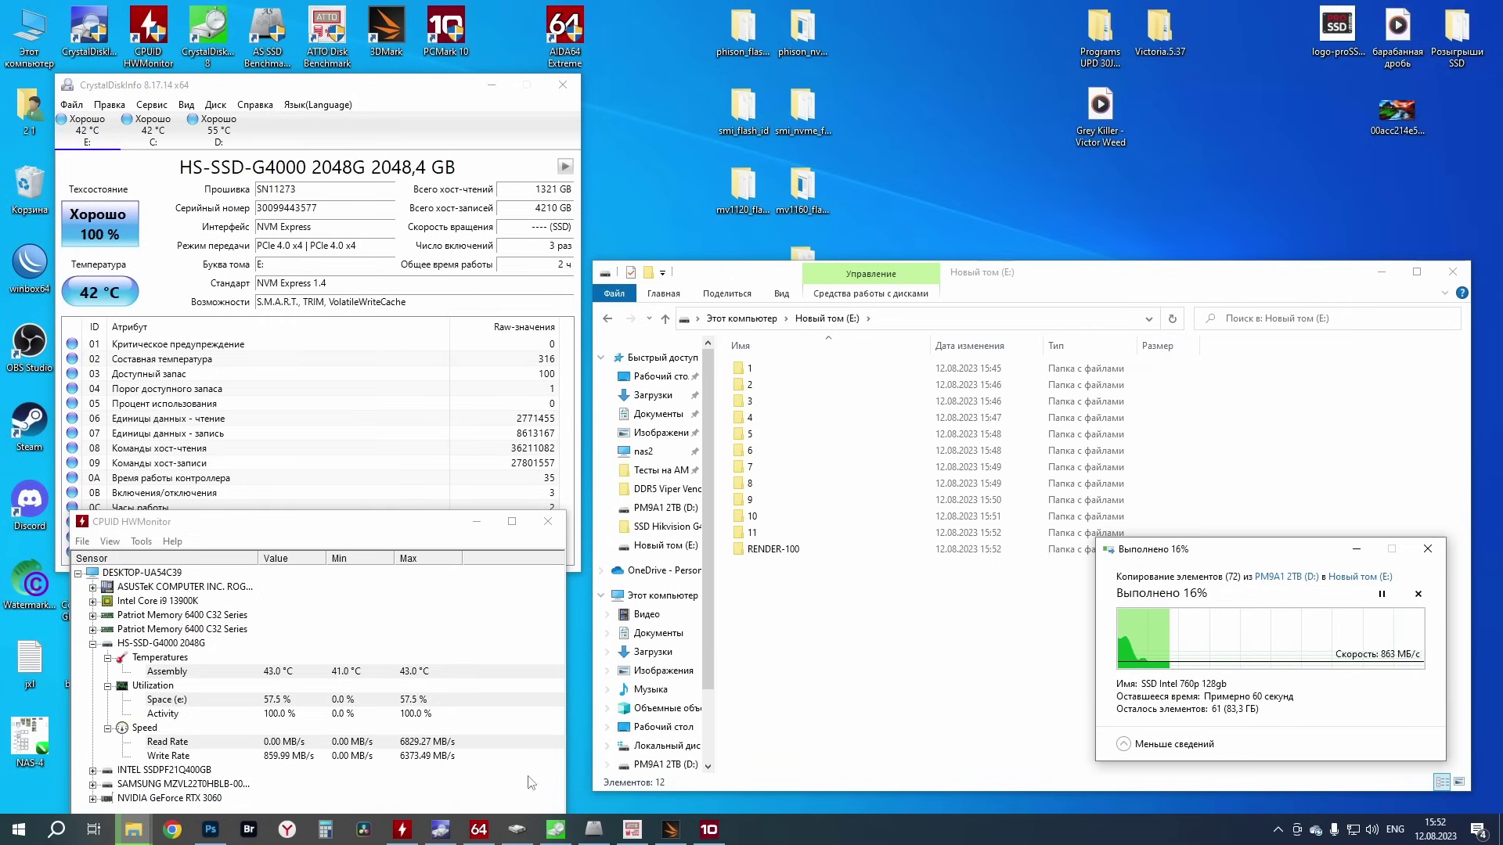
Check the HS-SSD-G4000 2048G temperatures in AIDA64 Extreme while the copy runs, and minimize the window
{"action": "left_click", "coordinate": [479, 831]}
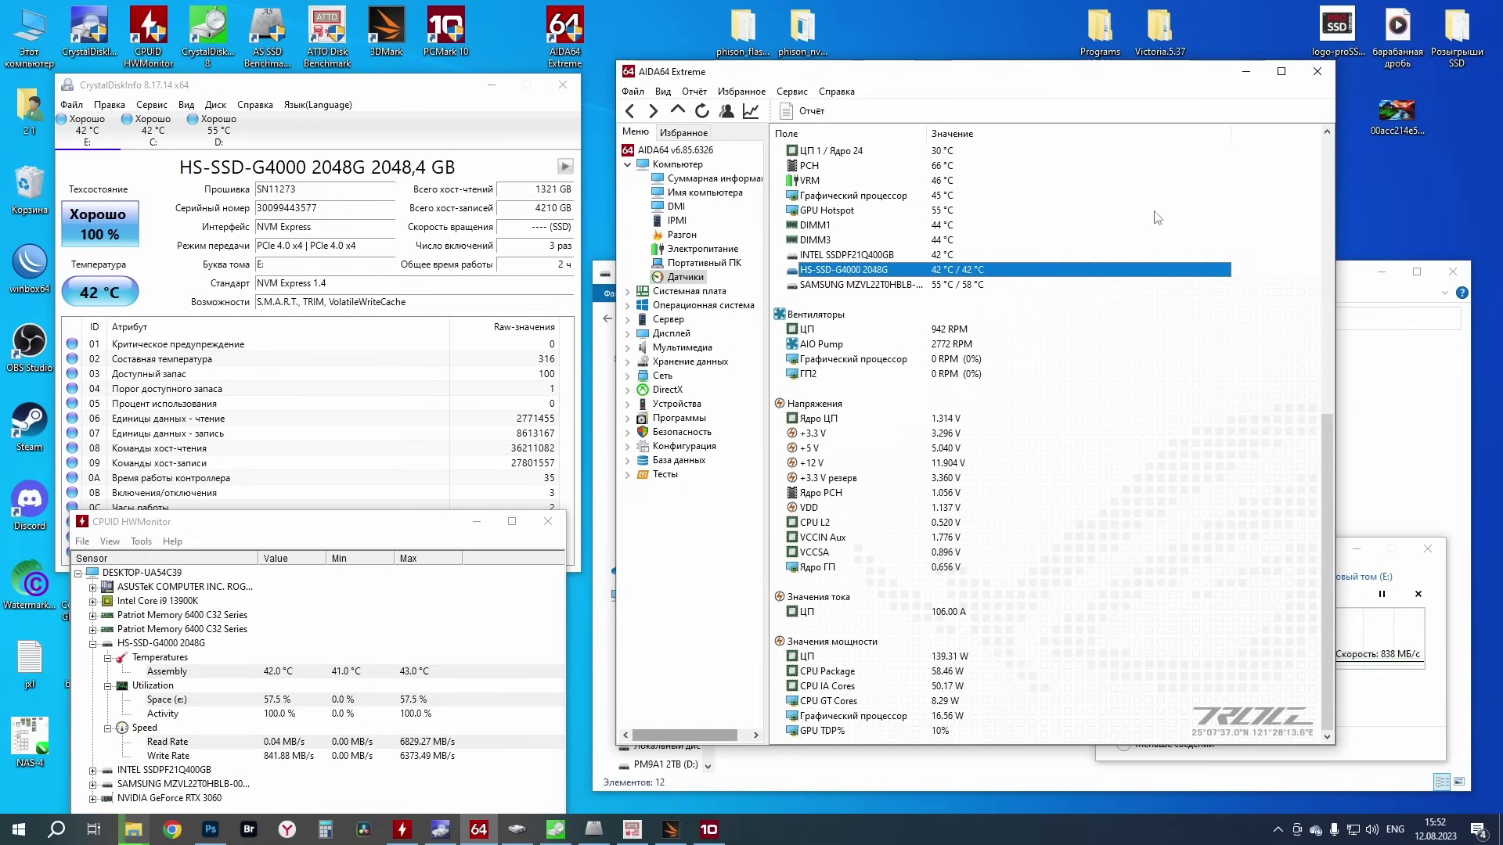
{"action": "left_click", "coordinate": [1246, 71]}
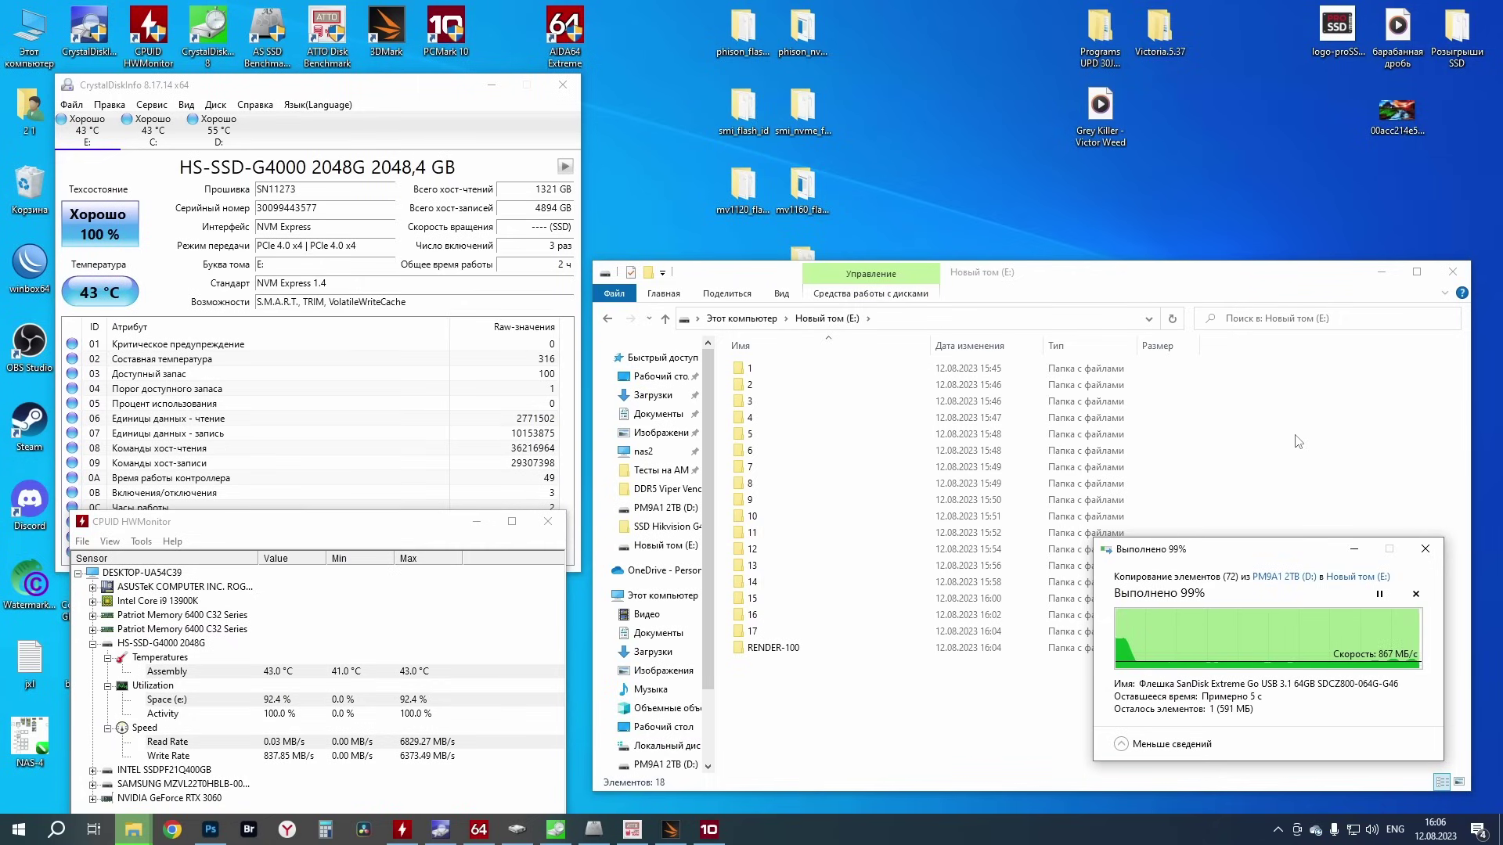
Rename the last RENDER-100 copy on E: as 18
{"action": "left_click", "coordinate": [757, 650]}
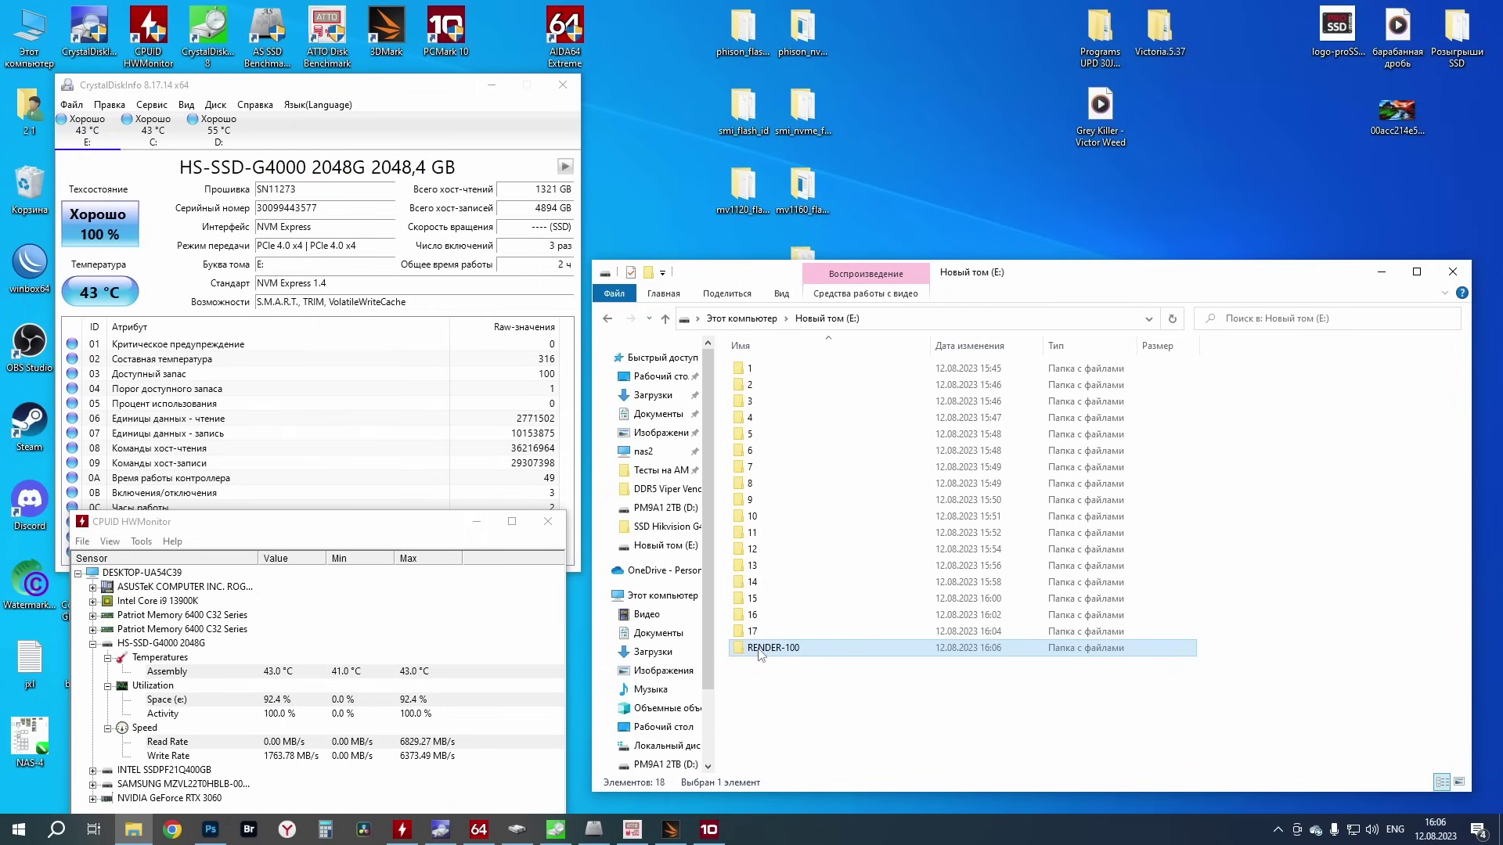
{"action": "type", "text": "18"}
{"action": "left_click", "coordinate": [806, 696]}
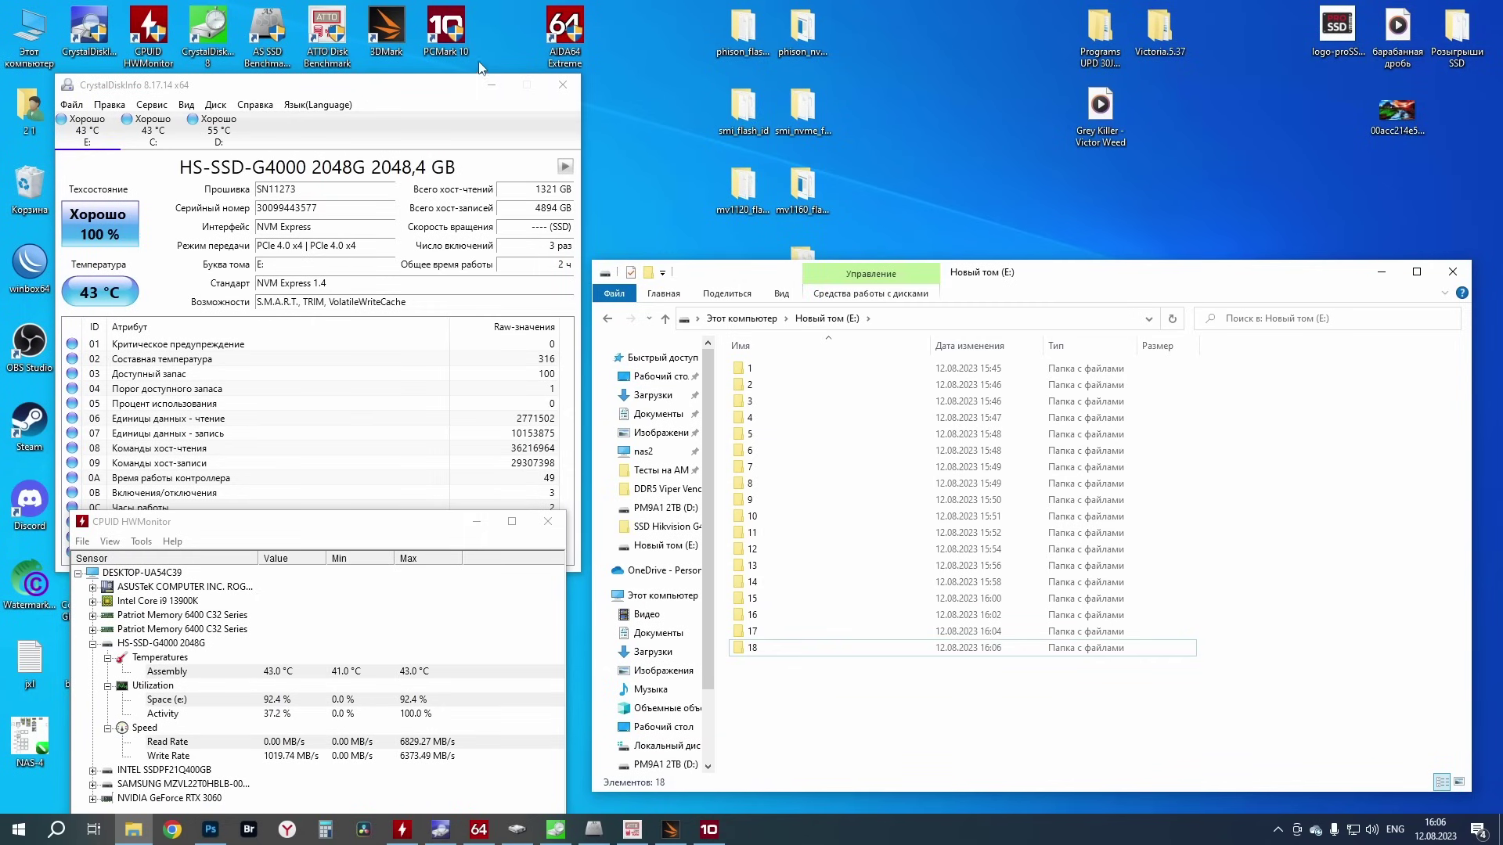
Open a second CrystalDiskMark window, move it clear of the folder list, and run all tests on the filled E: drive
{"action": "double_click", "coordinate": [208, 35]}
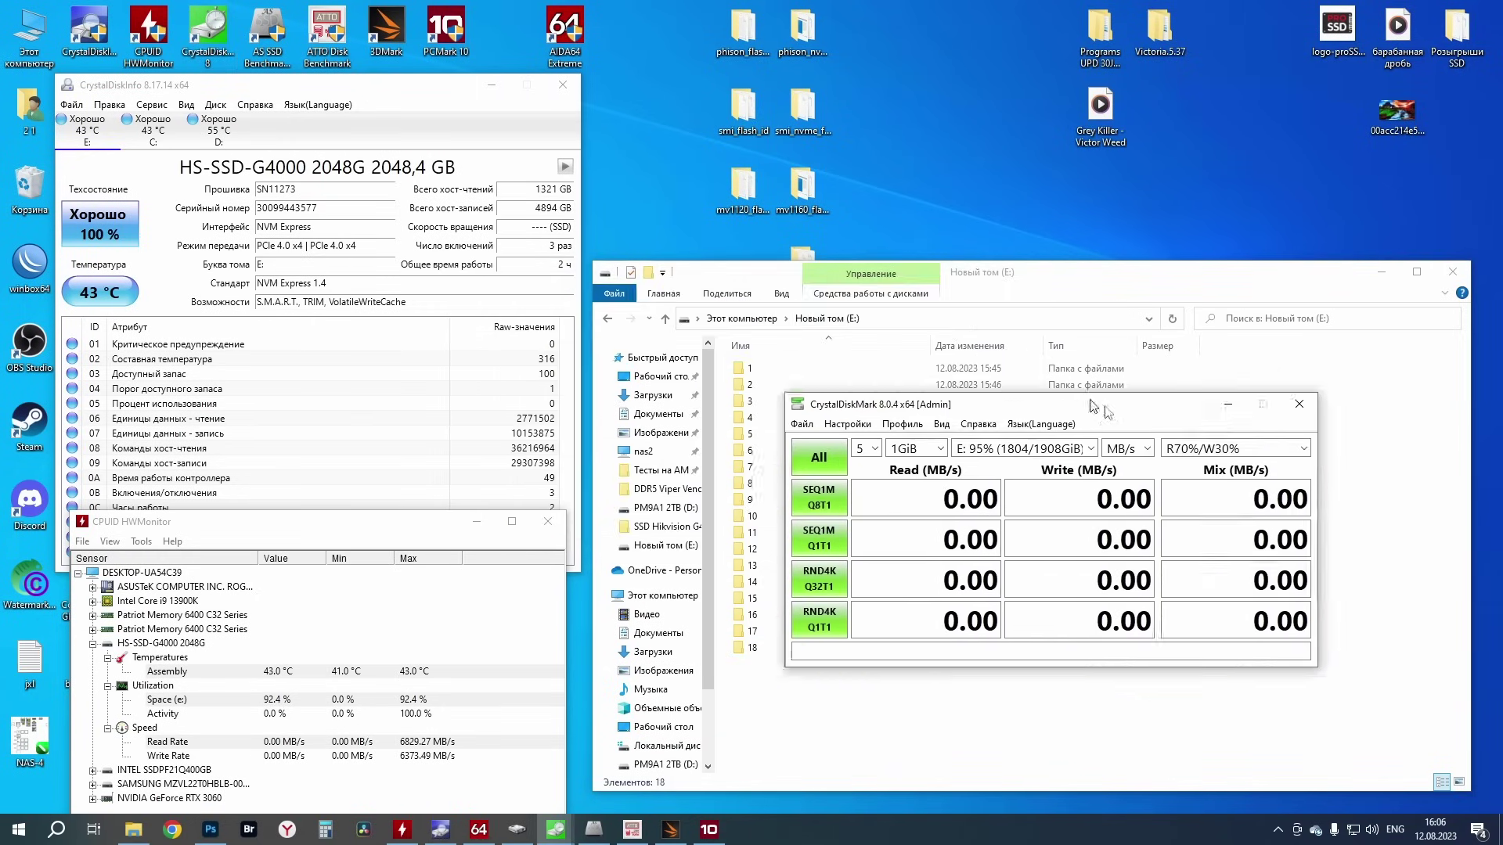
{"action": "left_click_drag", "start_coordinate": [1094, 405], "coordinate": [1212, 505]}
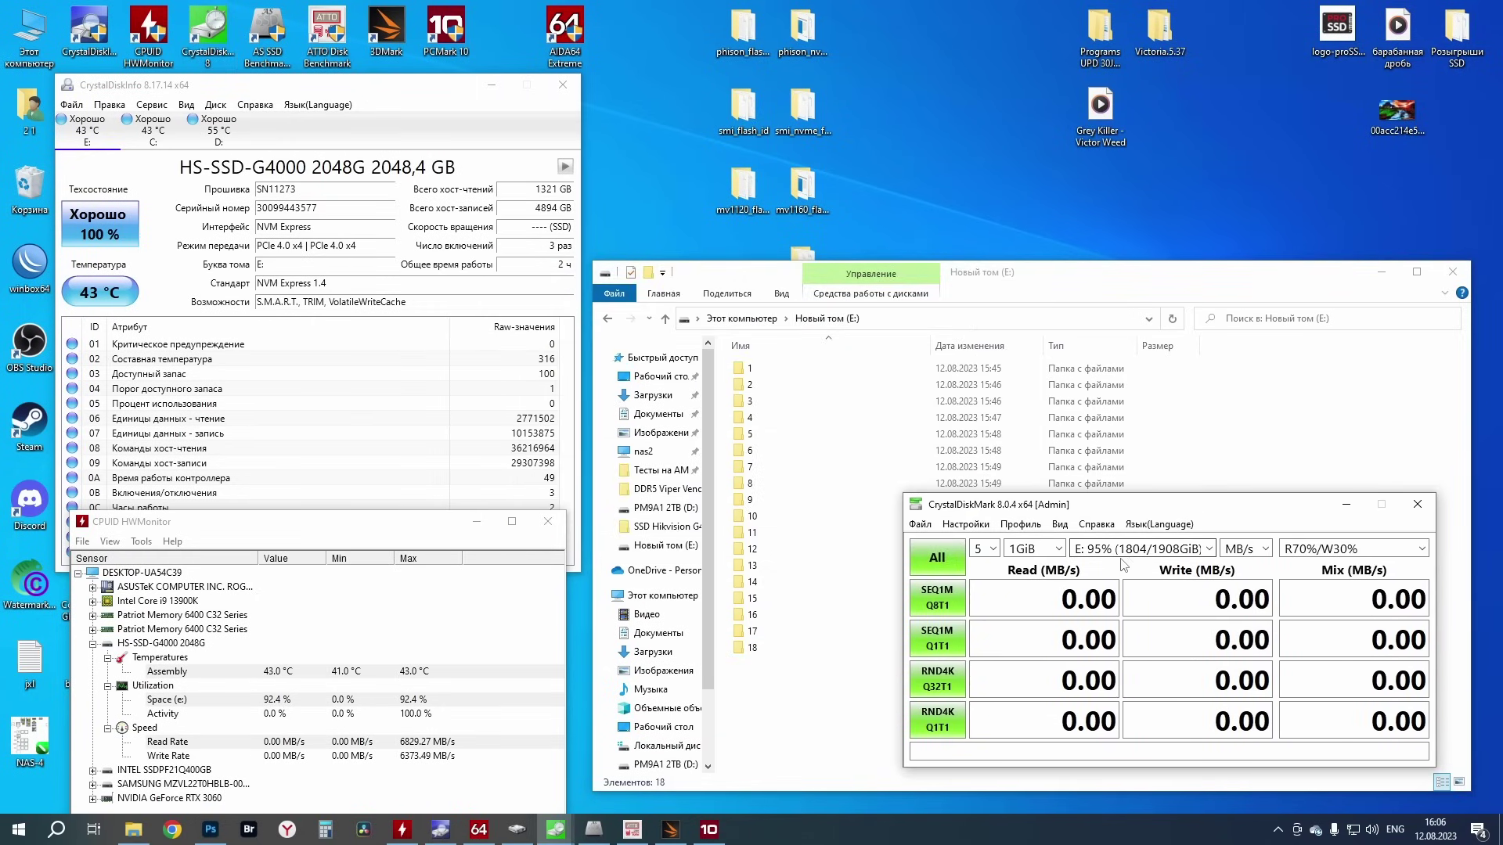
{"action": "left_click", "coordinate": [937, 557]}
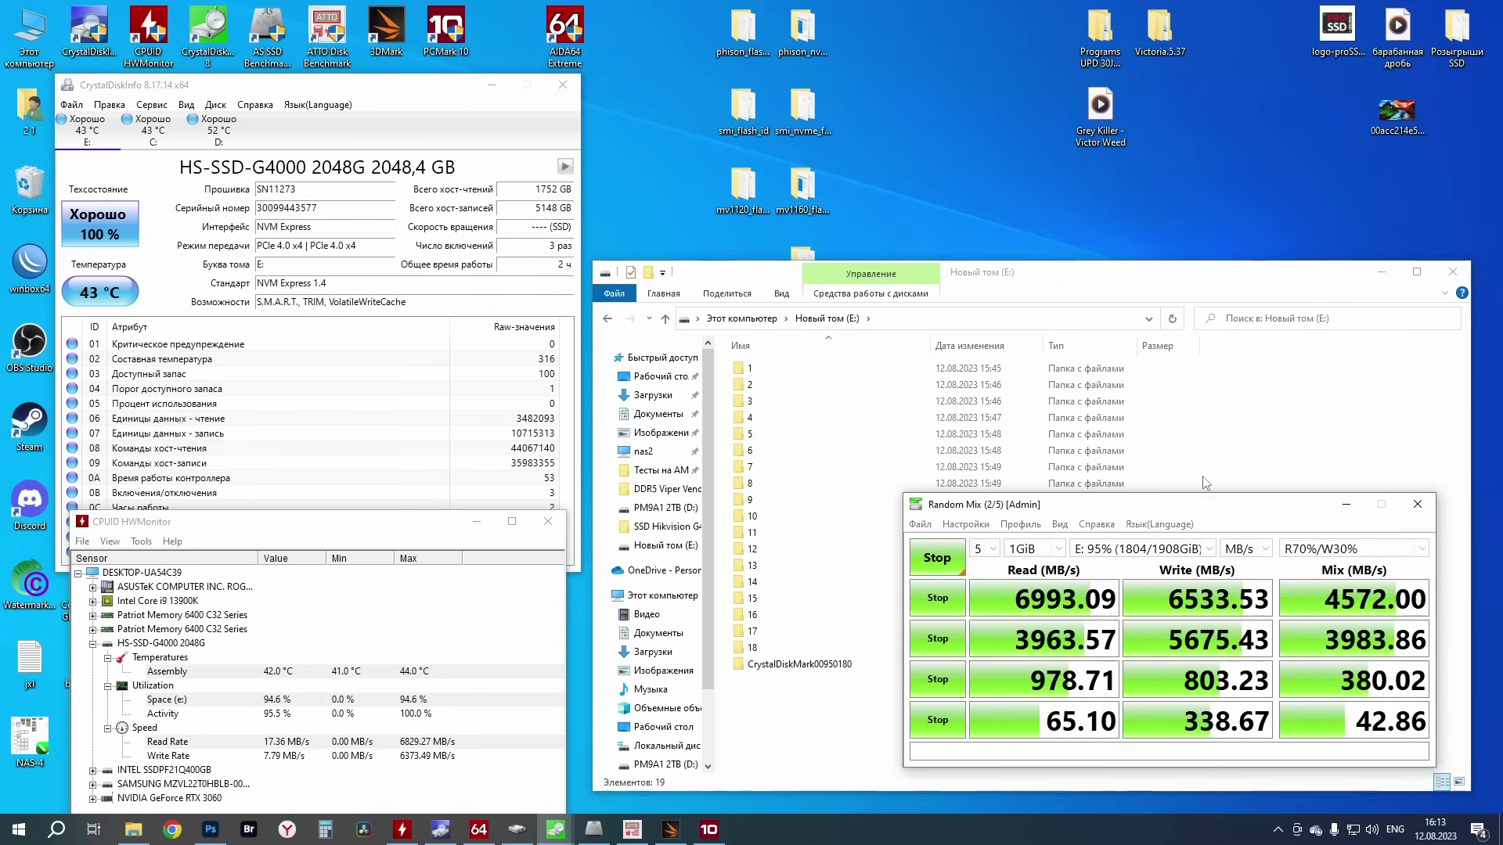
Bring up the earlier empty-drive CrystalDiskMark results in MB/s for comparison, and rerun the RND4K Q1T1 test on the filled drive
{"action": "mouse_move", "coordinate": [554, 836]}
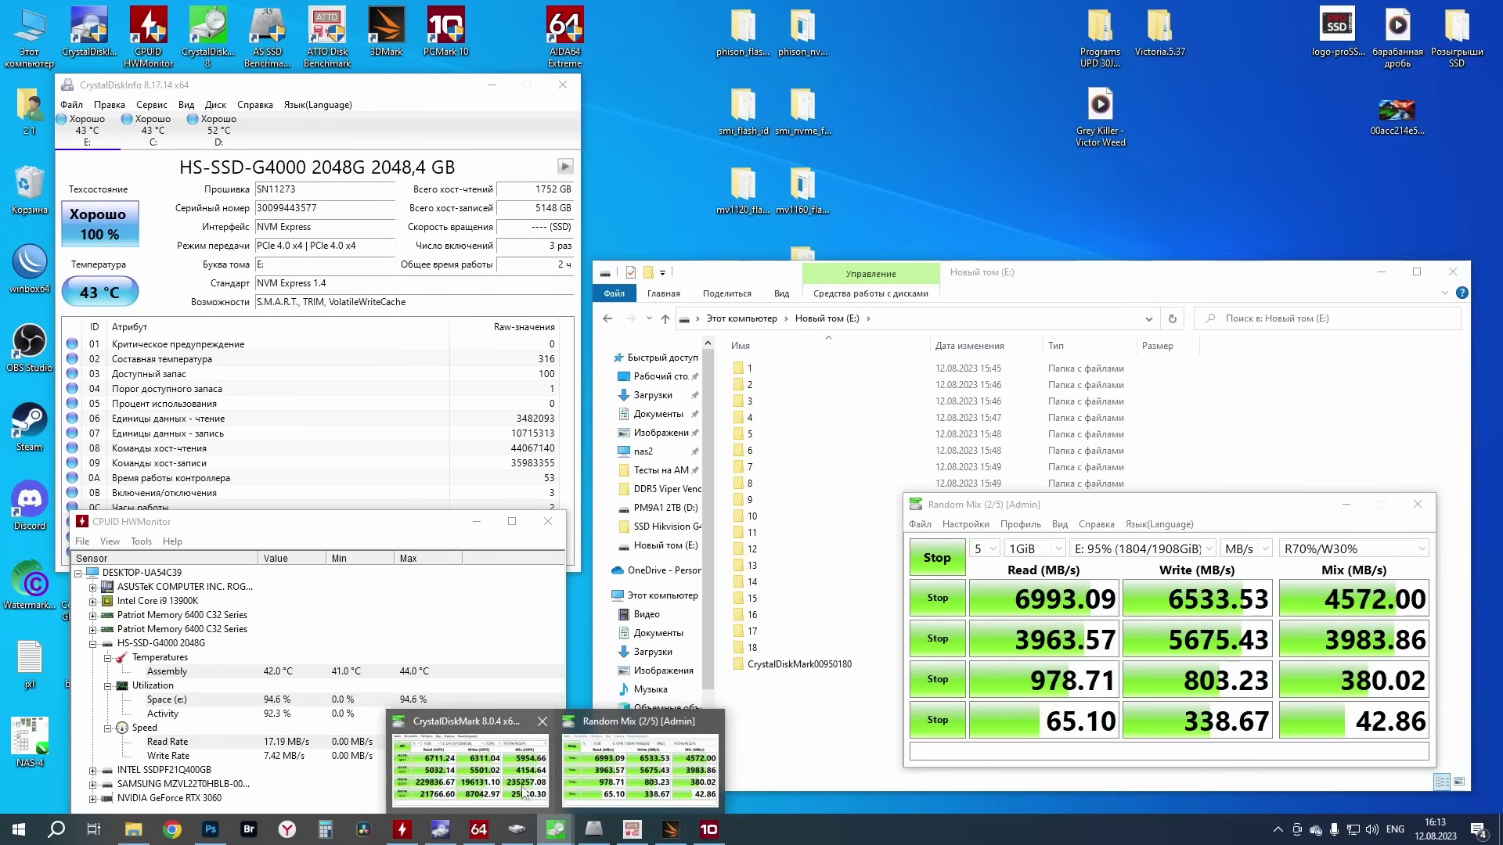
{"action": "left_click", "coordinate": [510, 779]}
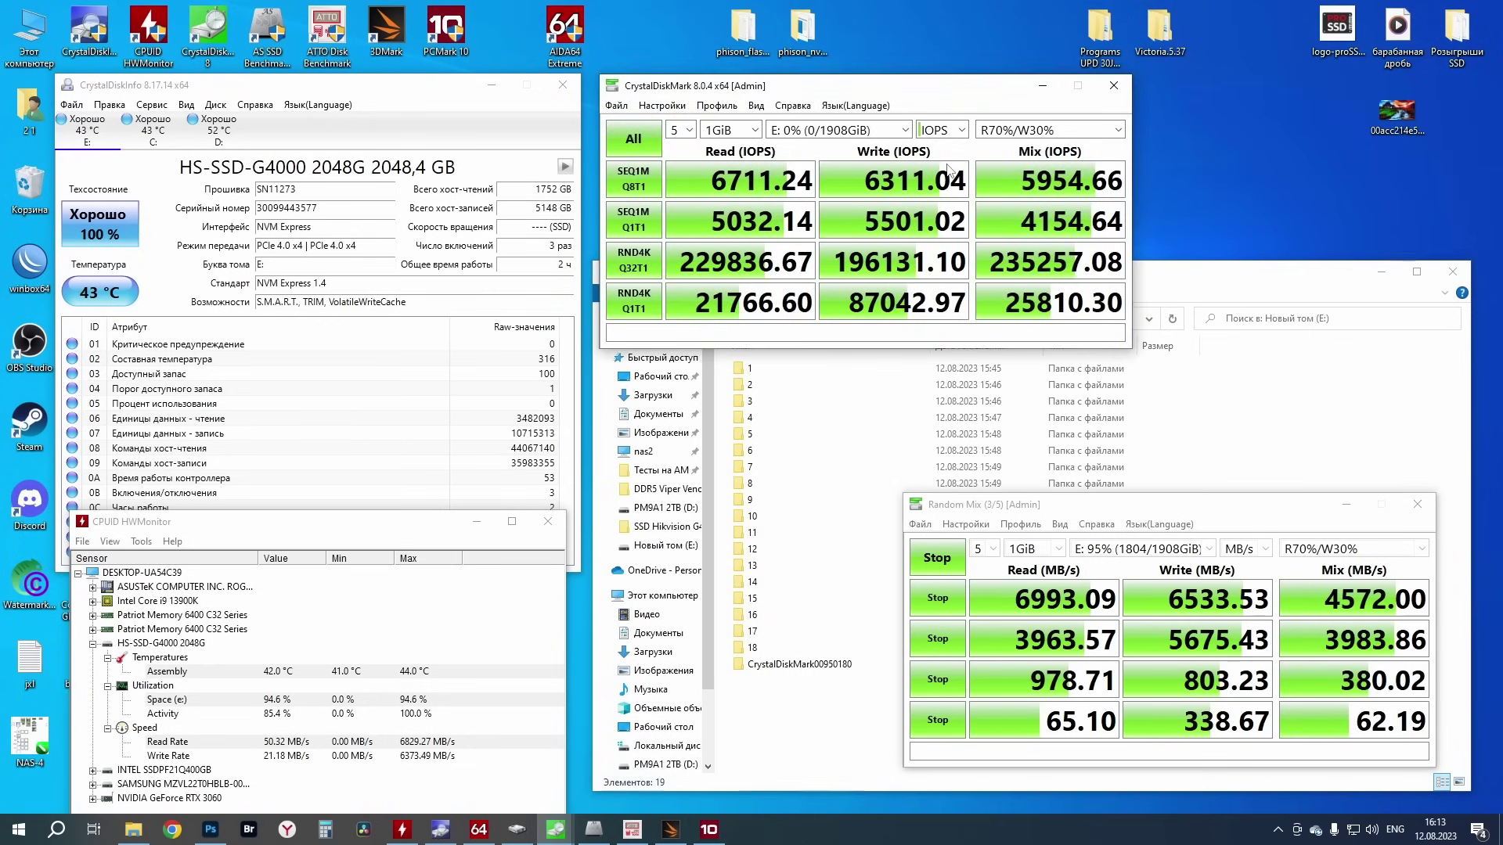
{"action": "left_click", "coordinate": [953, 134]}
{"action": "left_click", "coordinate": [959, 148]}
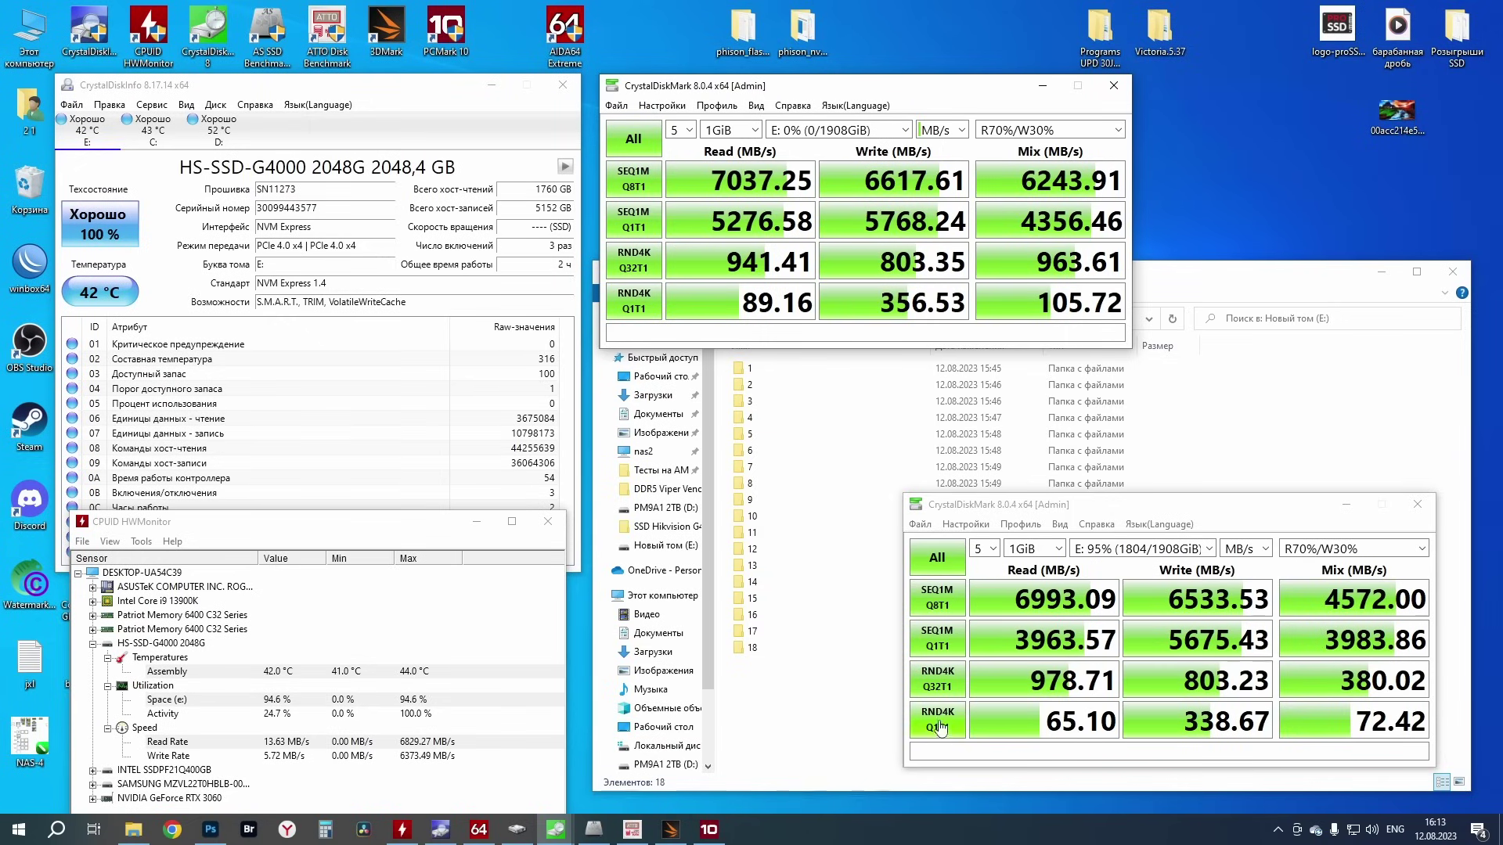
{"action": "left_click", "coordinate": [937, 721]}
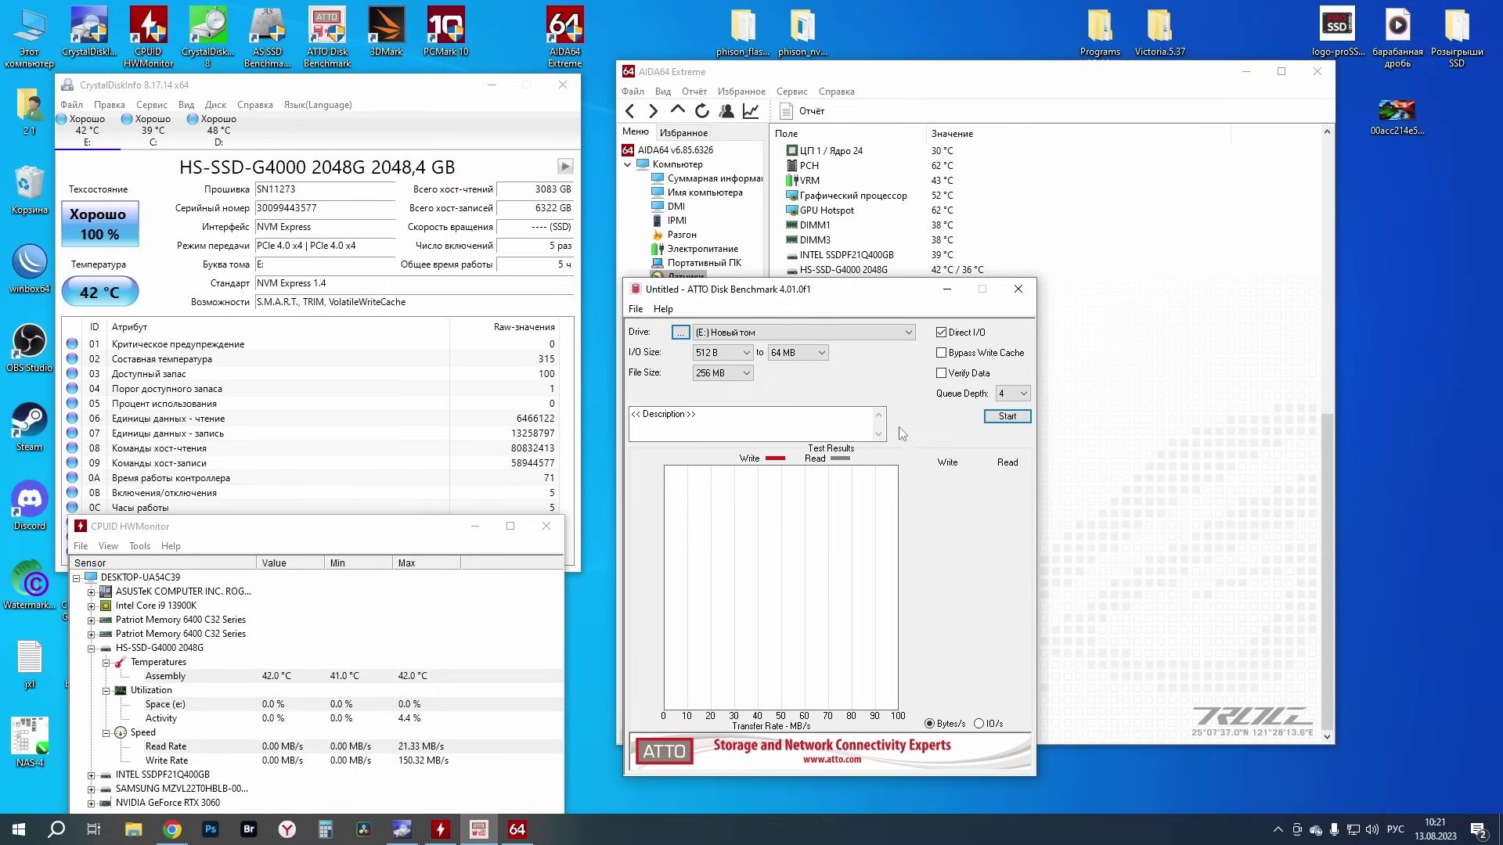
Start the ATTO Disk Benchmark test on drive E:
{"action": "left_click", "coordinate": [1004, 417]}
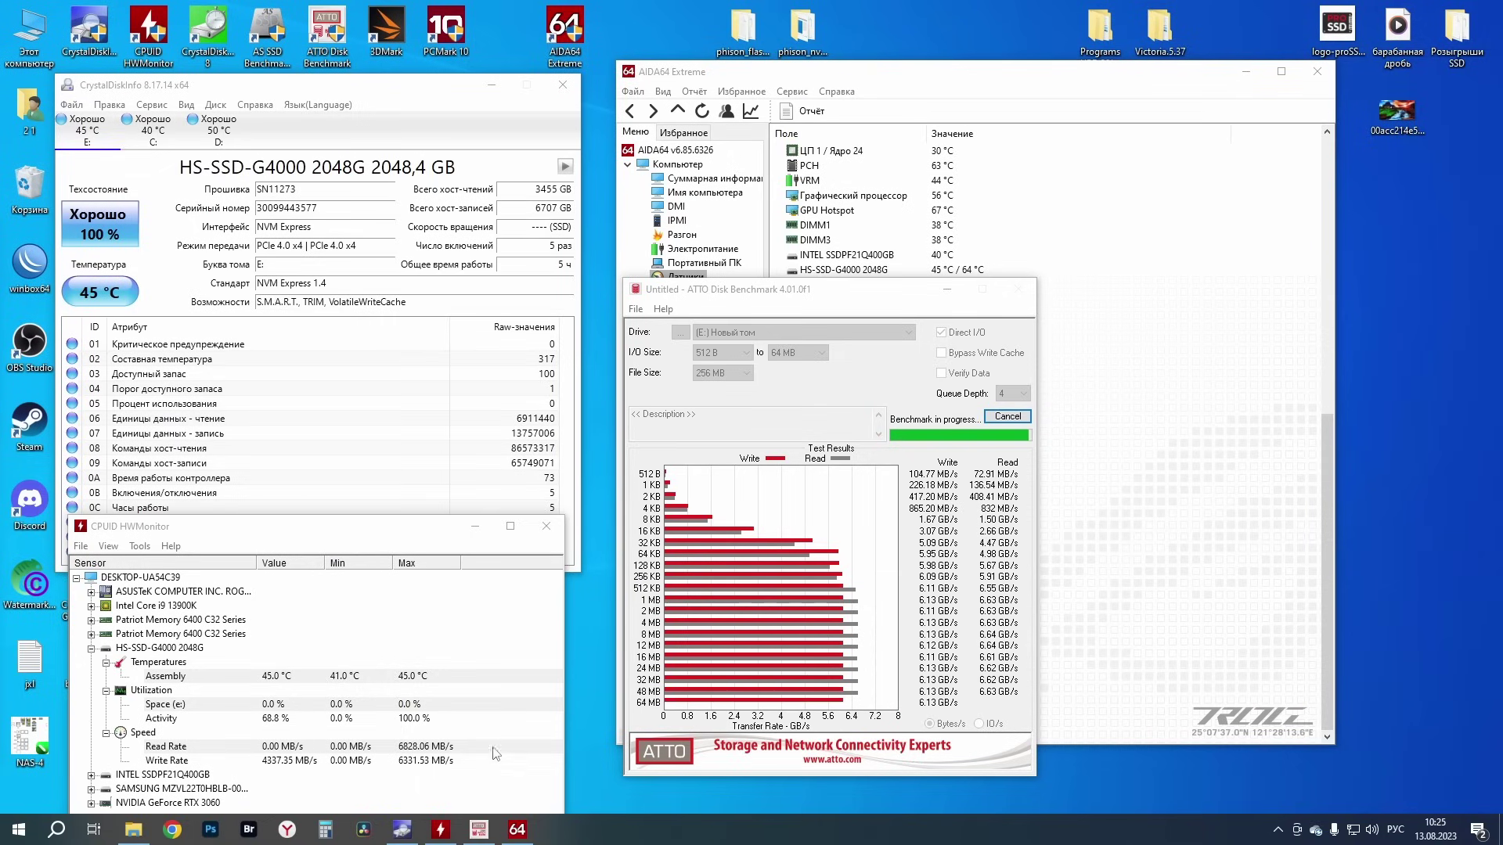
Copy the RENDER-100 folder from the PM9A1 2TB (D:) drive to the empty E: drive
{"action": "left_click", "coordinate": [133, 830]}
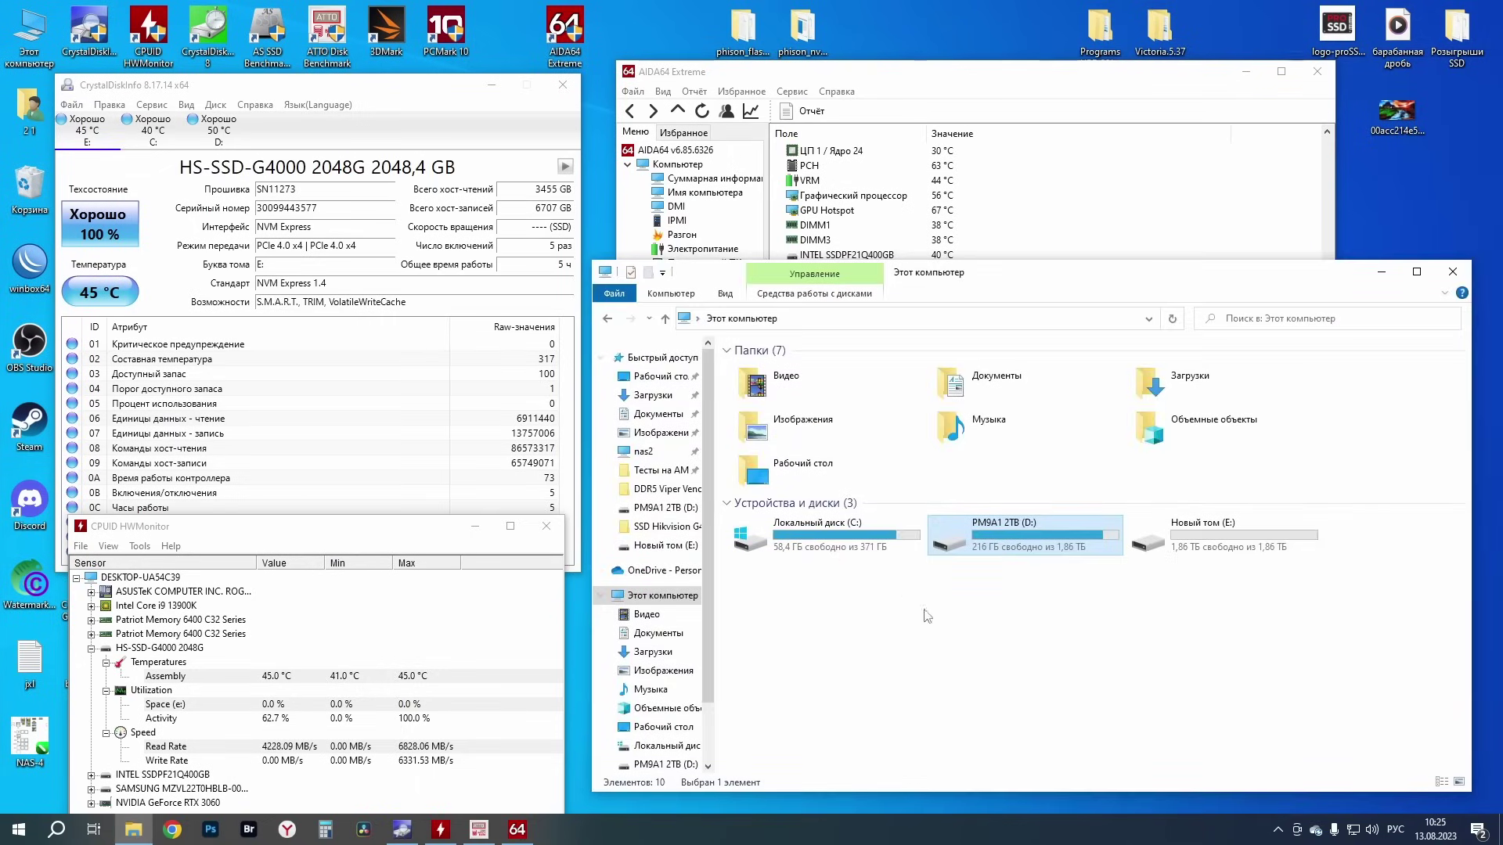
{"action": "double_click", "coordinate": [1010, 540]}
{"action": "left_click", "coordinate": [1002, 581]}
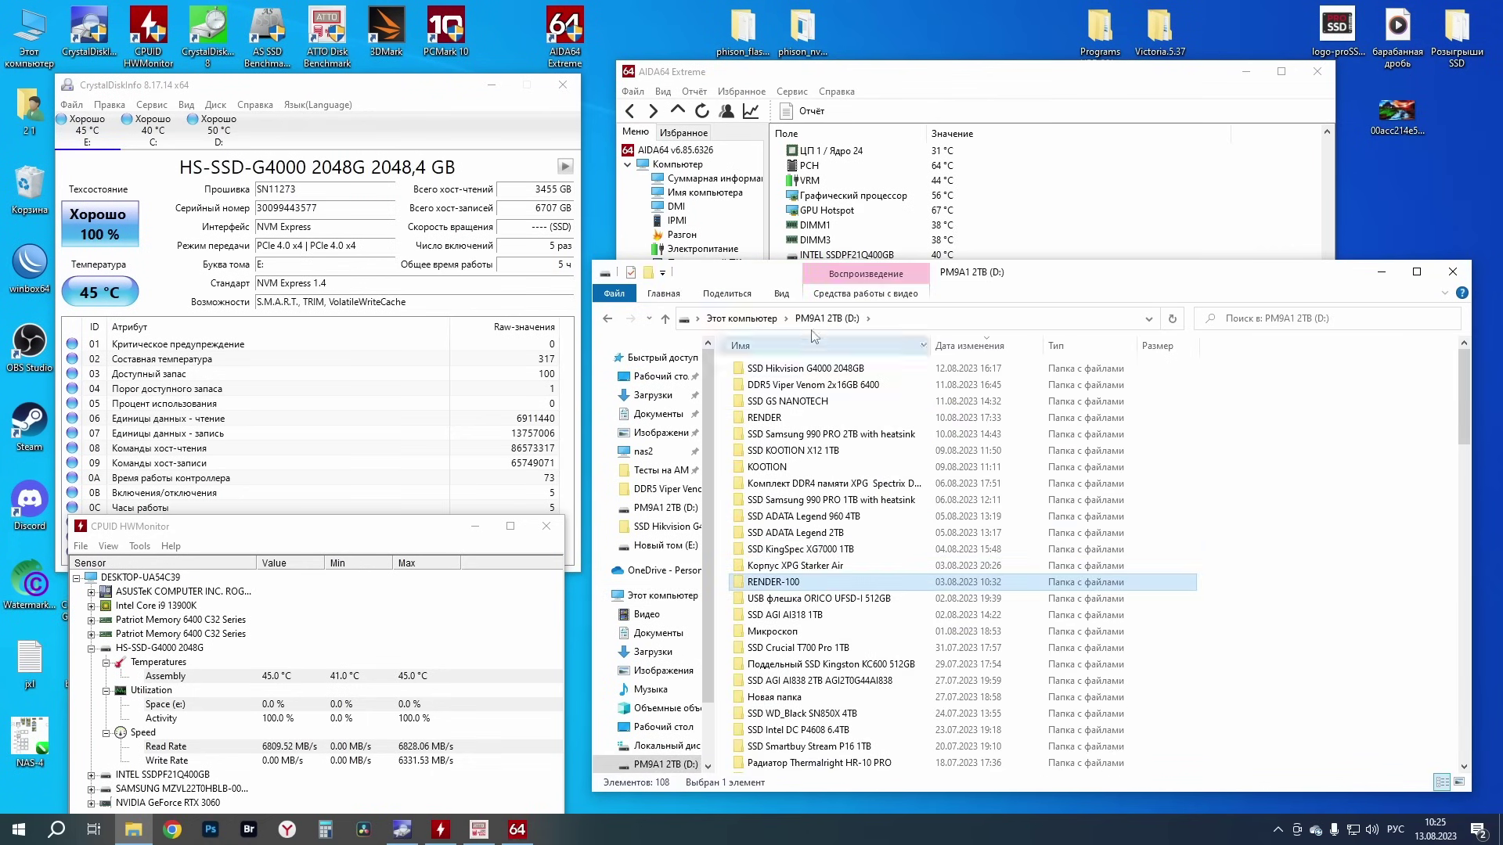
{"action": "left_click", "coordinate": [742, 319]}
{"action": "double_click", "coordinate": [1221, 536]}
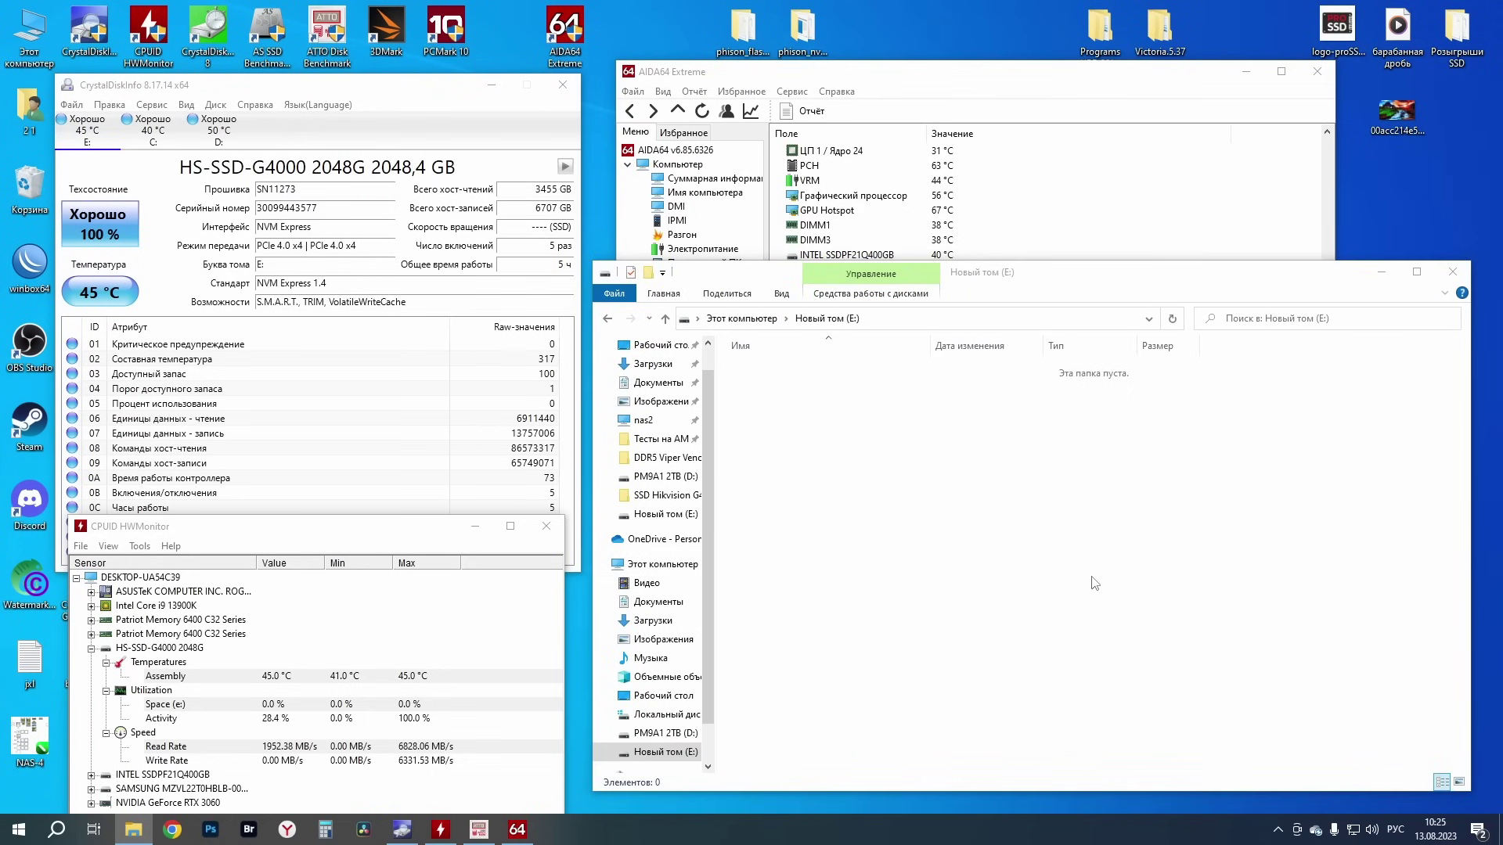
{"action": "key", "text": "ctrl+v"}
Shift the AIDA64 sensor window higher, return to the E: folder, and move the copy progress window off CrystalDiskInfo
{"action": "left_click_drag", "start_coordinate": [999, 79], "coordinate": [1000, 50]}
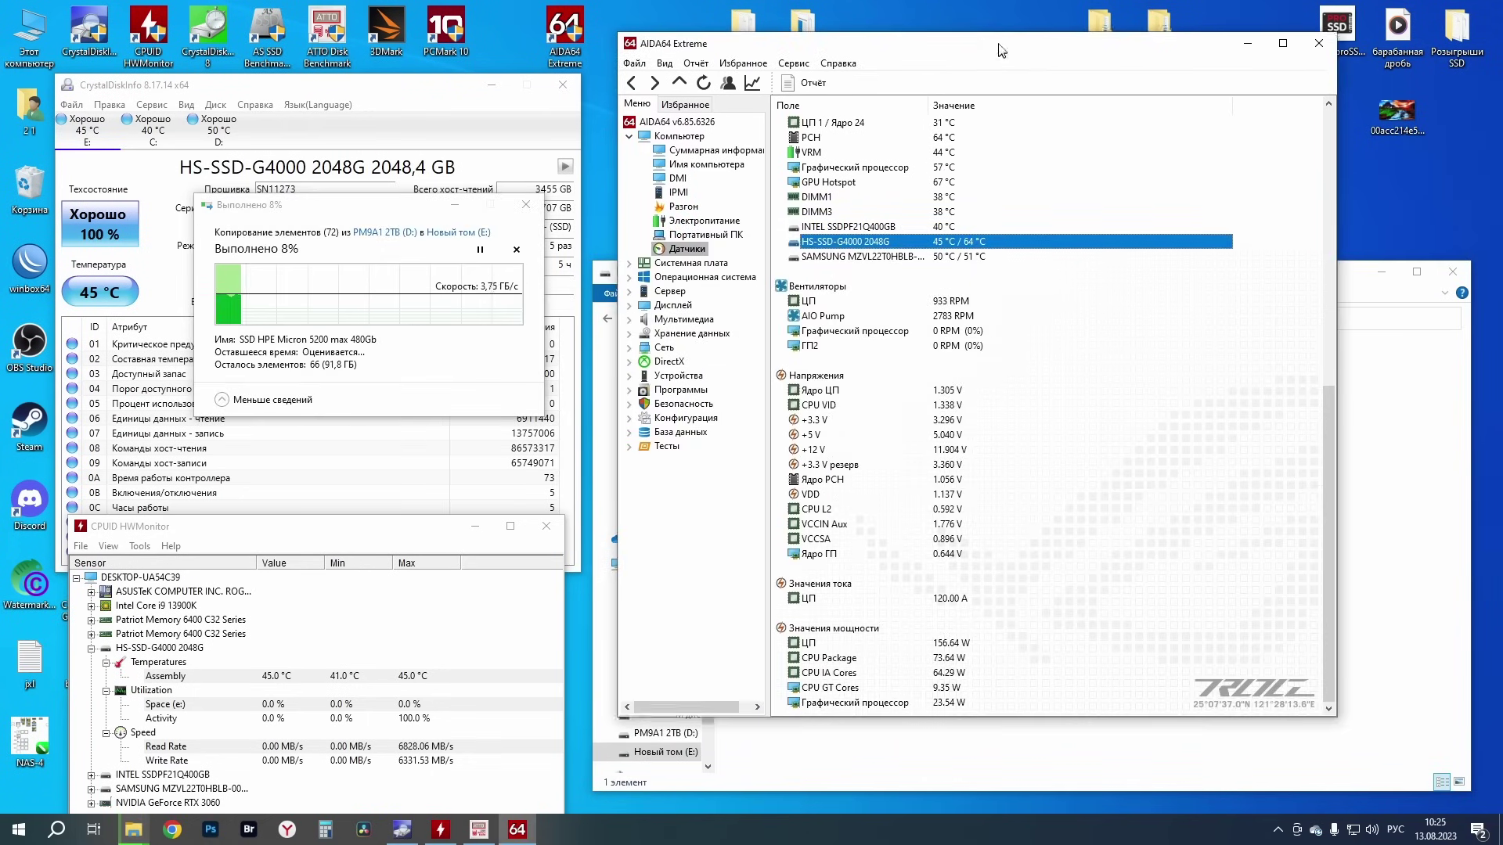
{"action": "key", "text": "alt+Tab"}
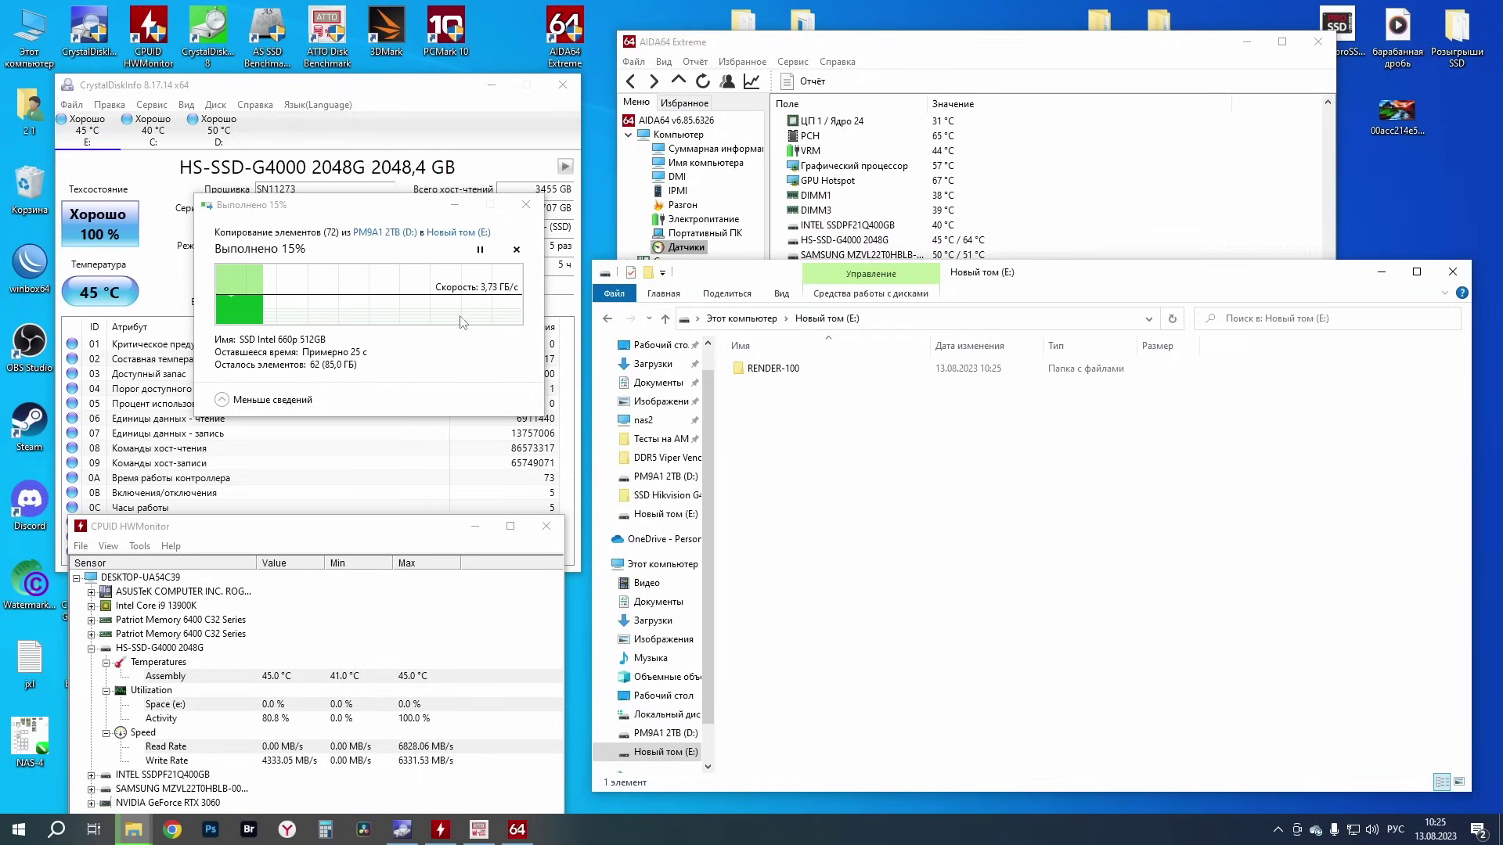
{"action": "left_click_drag", "start_coordinate": [399, 209], "coordinate": [1283, 552]}
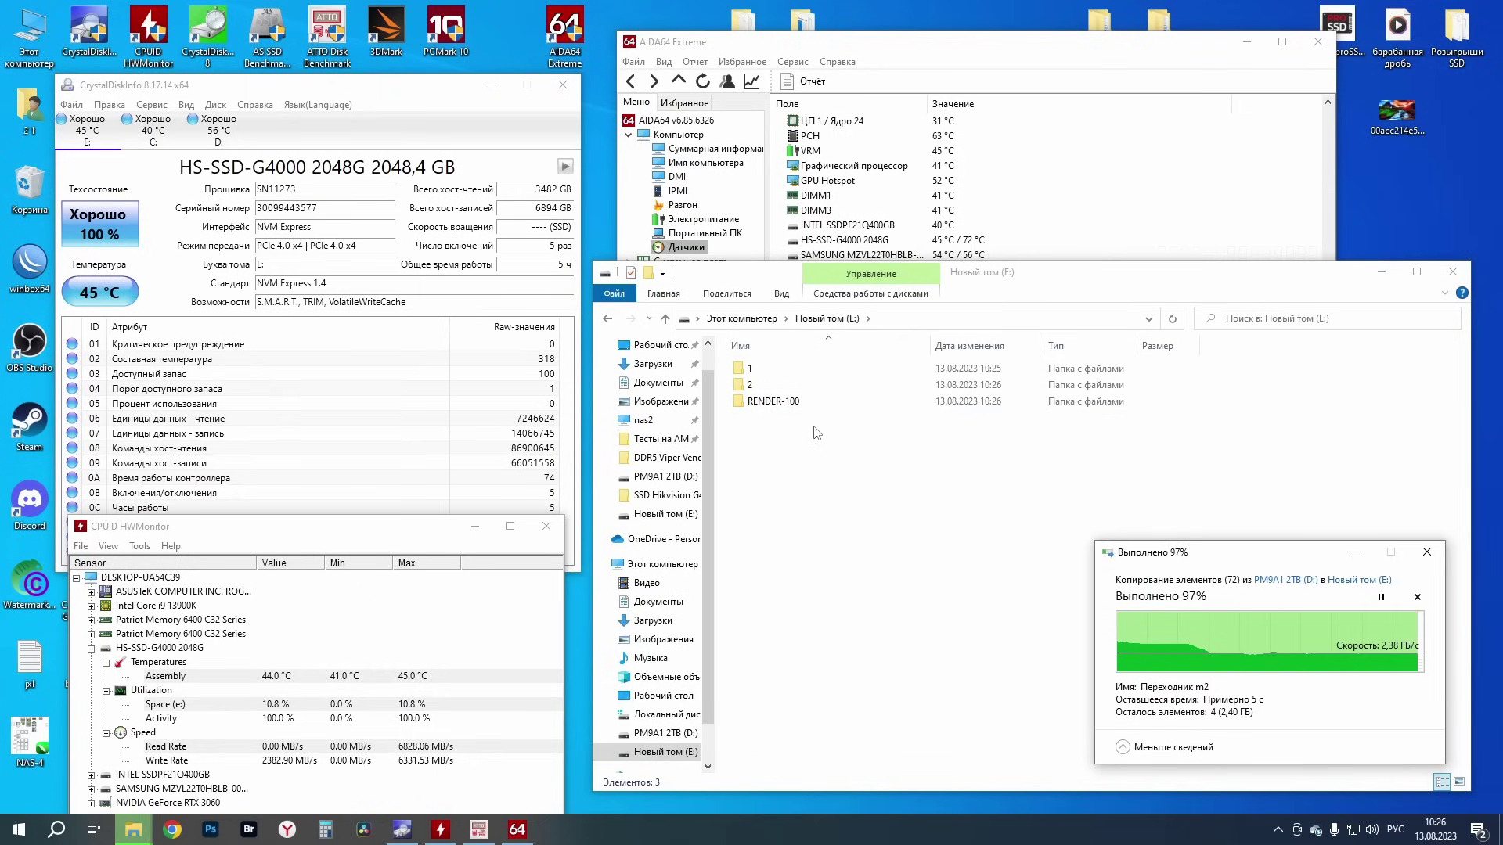
Rename the last RENDER-100 copy on E: as 10
{"action": "left_click", "coordinate": [744, 405]}
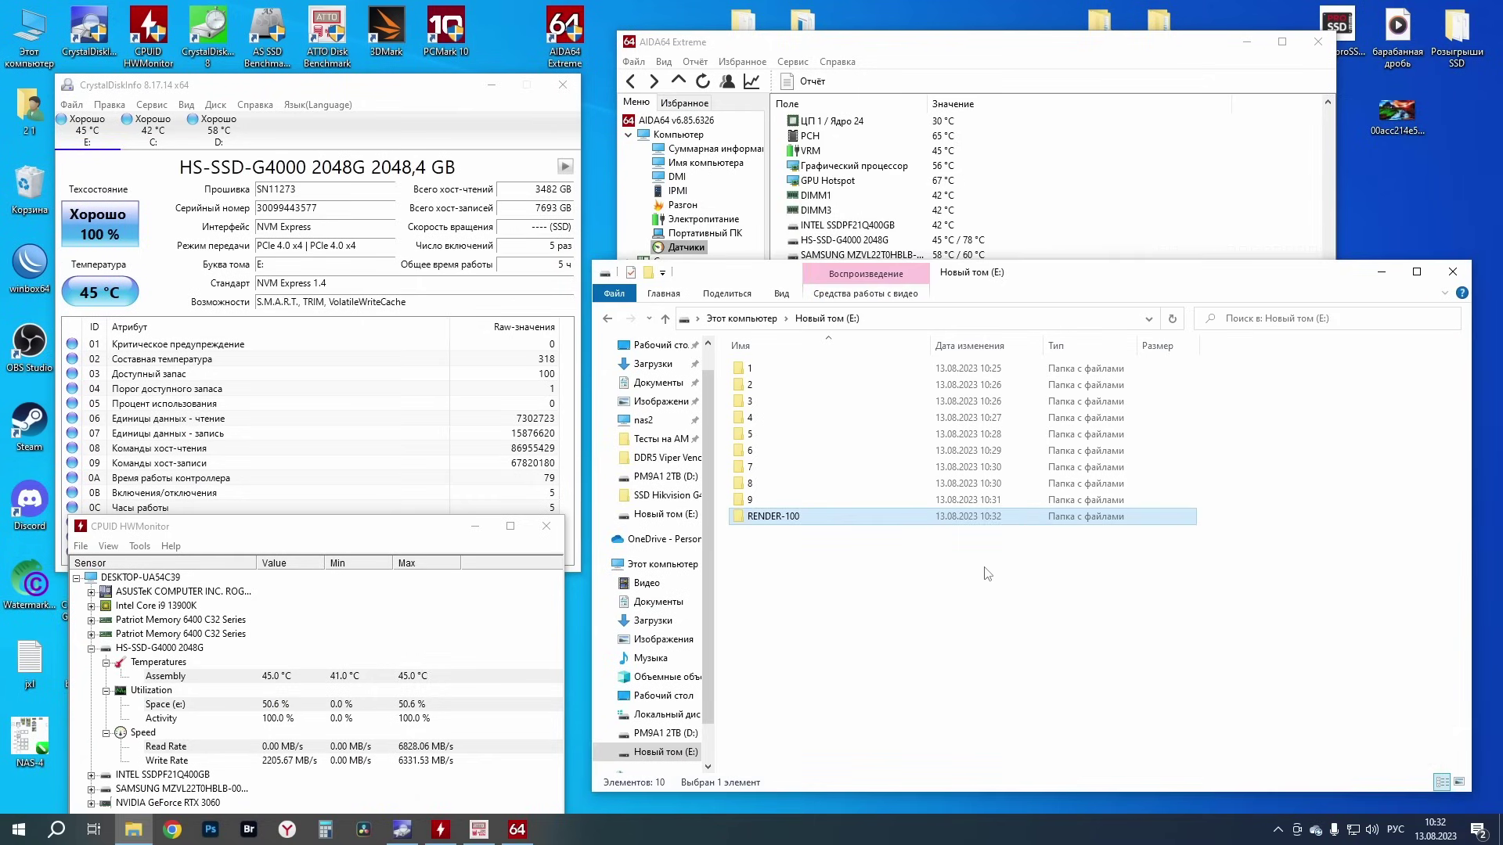
{"action": "left_click", "coordinate": [772, 516]}
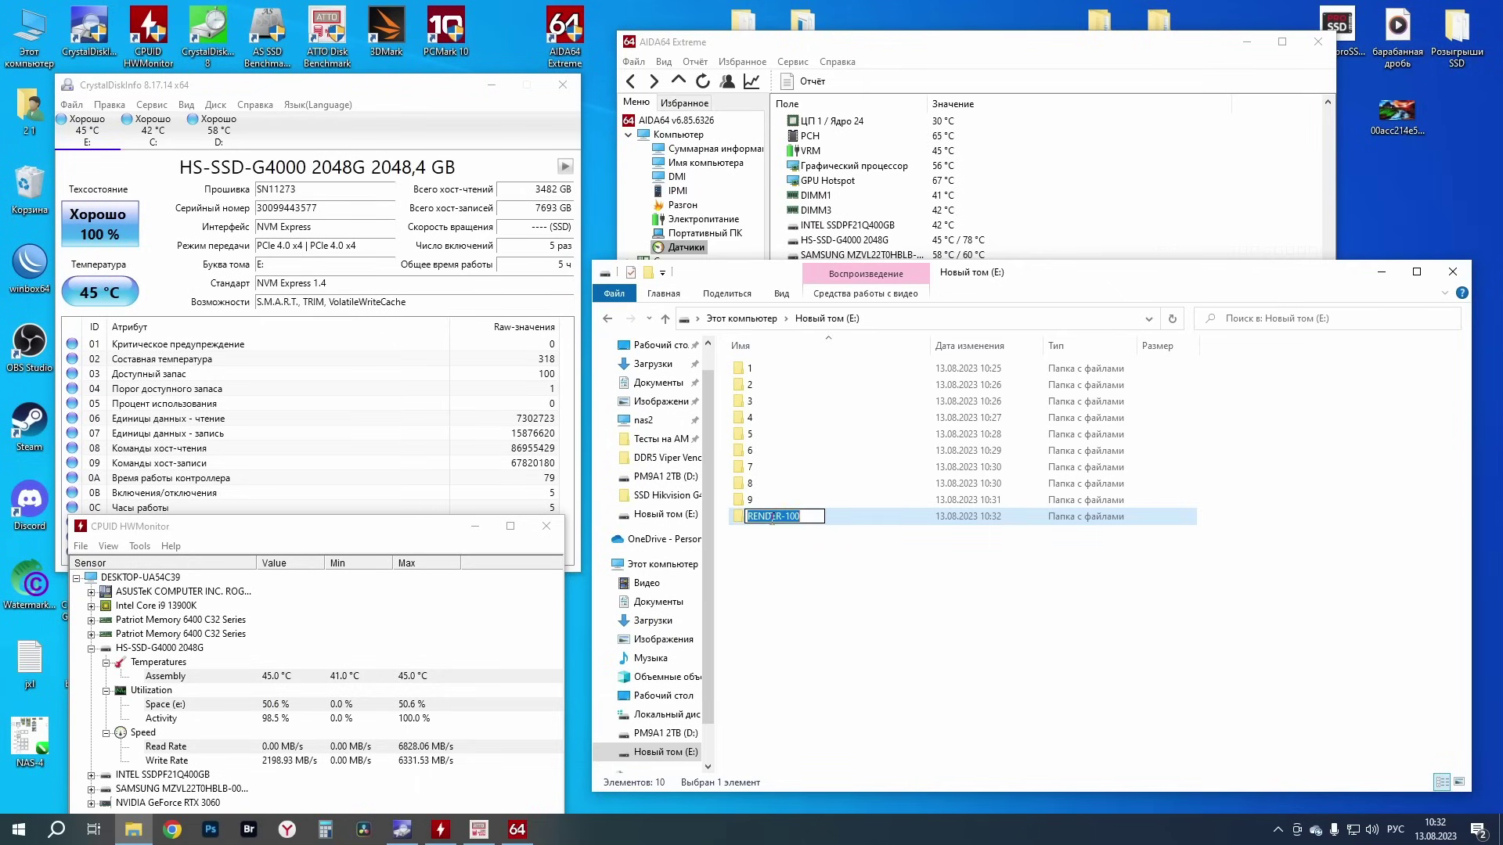
{"action": "type", "text": "10"}
{"action": "key", "text": "Return"}
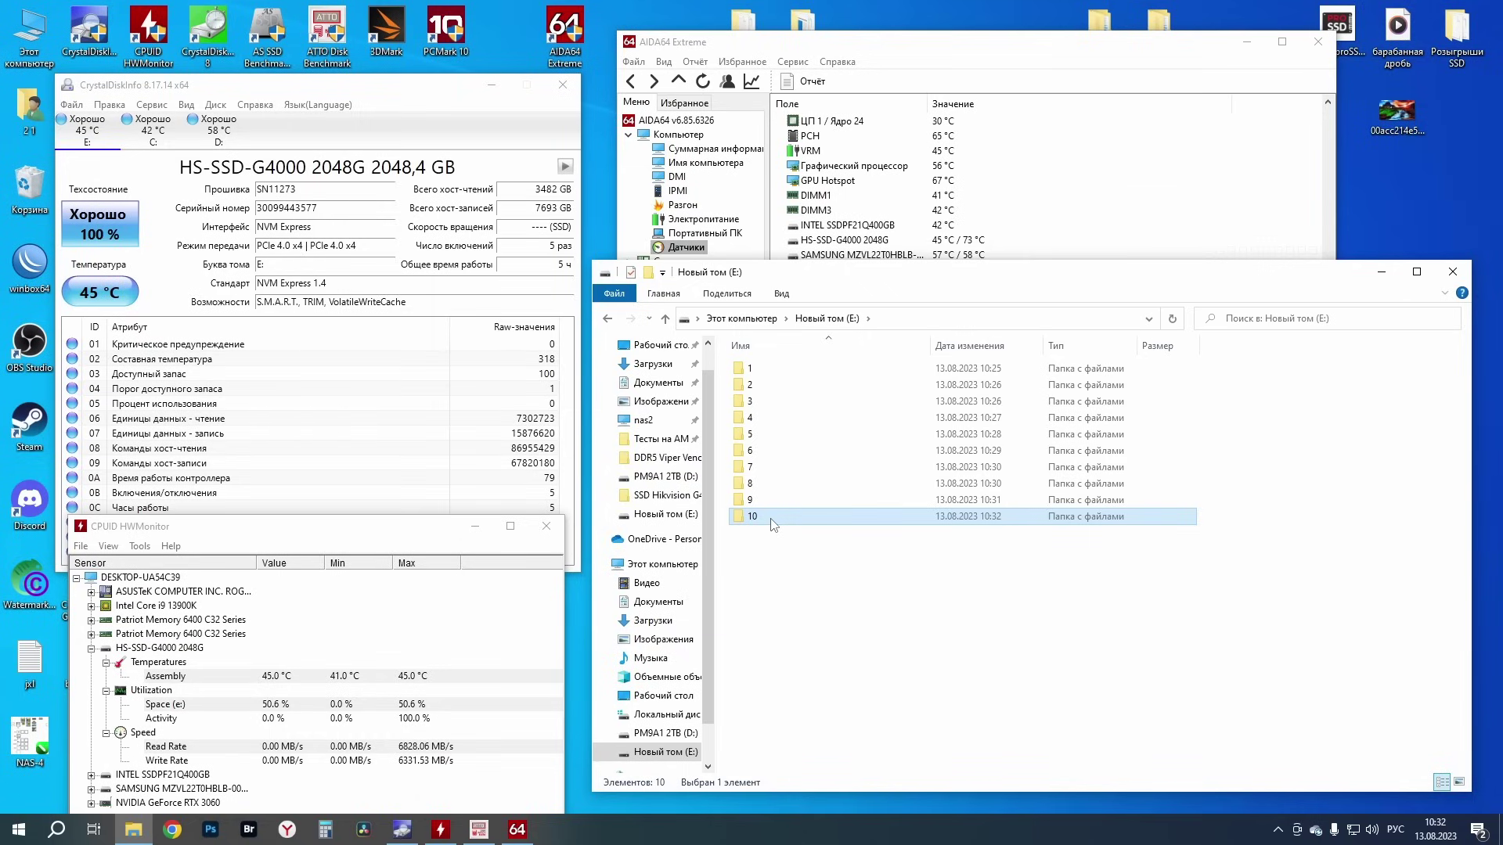
{"action": "left_click", "coordinate": [833, 573]}
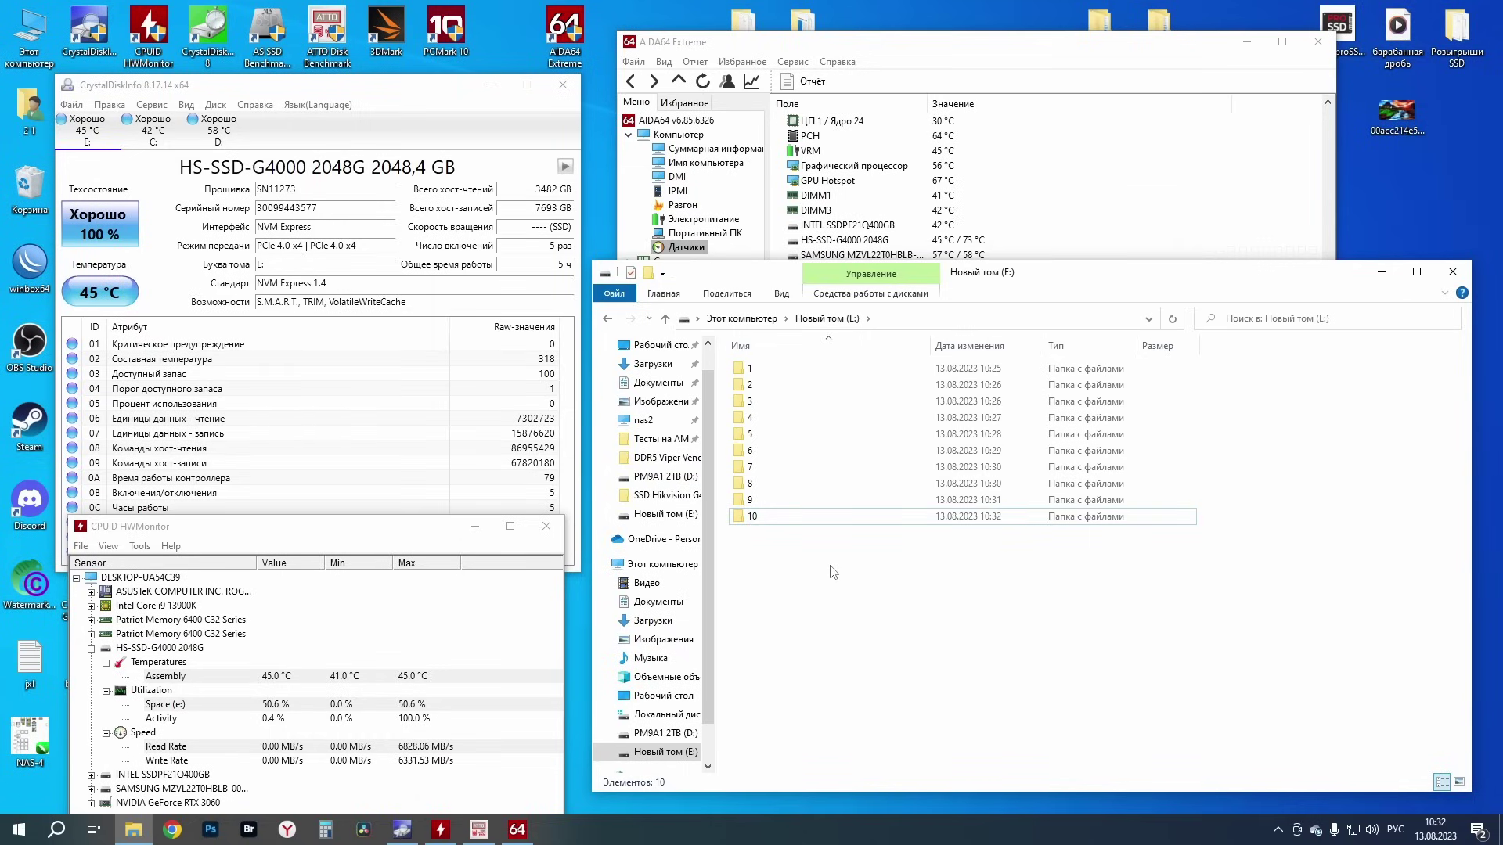